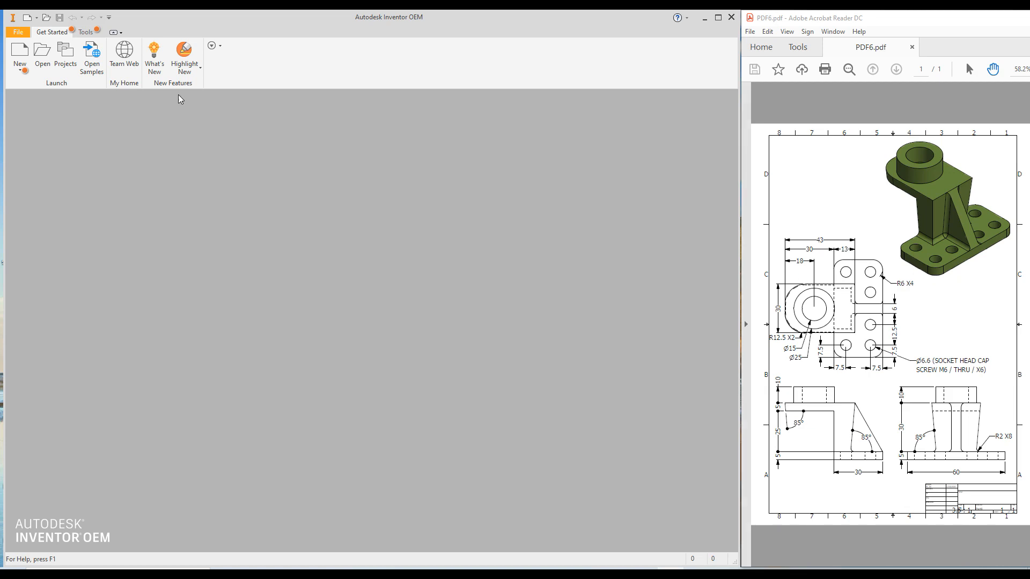
Step: Create a new metric part from the Standard (mm).ipt template
{"action": "left_click", "coordinate": [17, 51]}
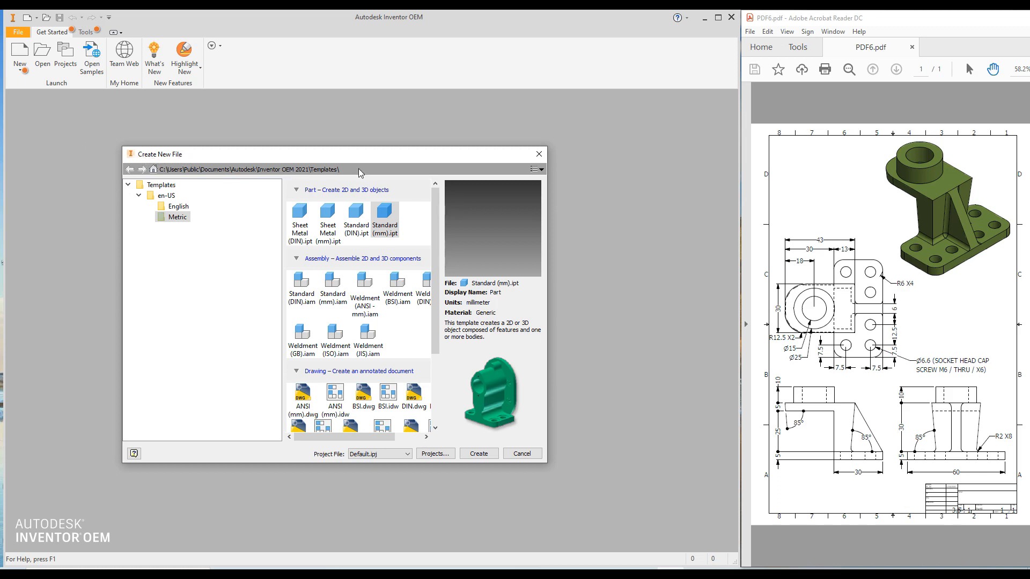
{"action": "left_click", "coordinate": [383, 227]}
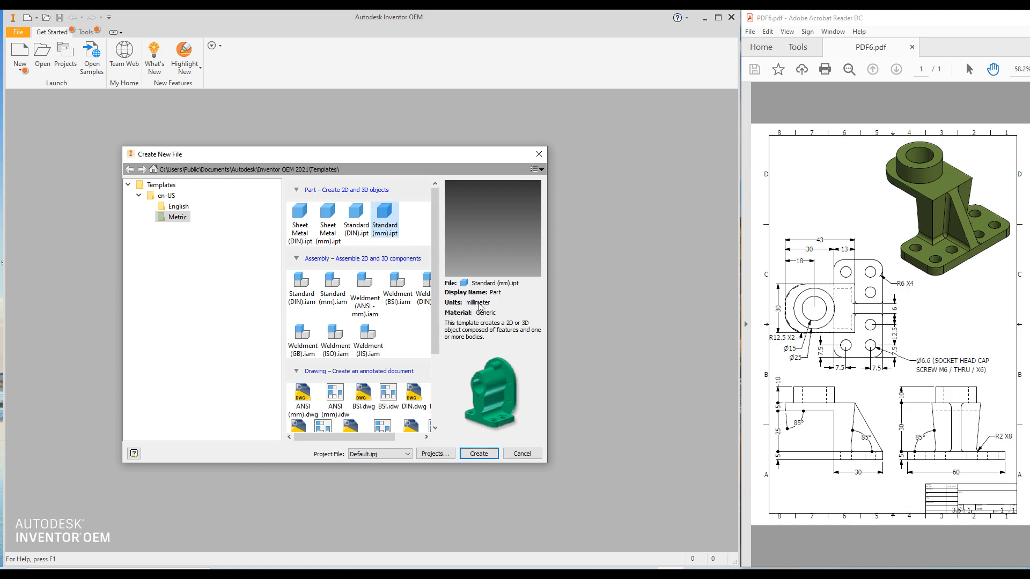
{"action": "left_click", "coordinate": [472, 454]}
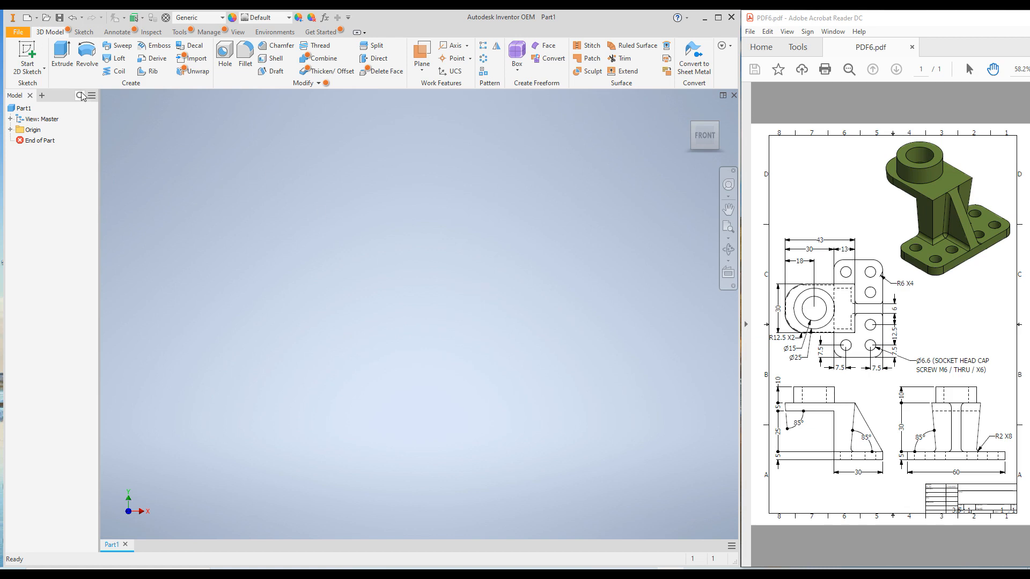
Step: Start a sketch on the horizontal XZ plane and draw a two-point center rectangle about 16 mm high, centred on the origin
{"action": "left_click", "coordinate": [61, 54]}
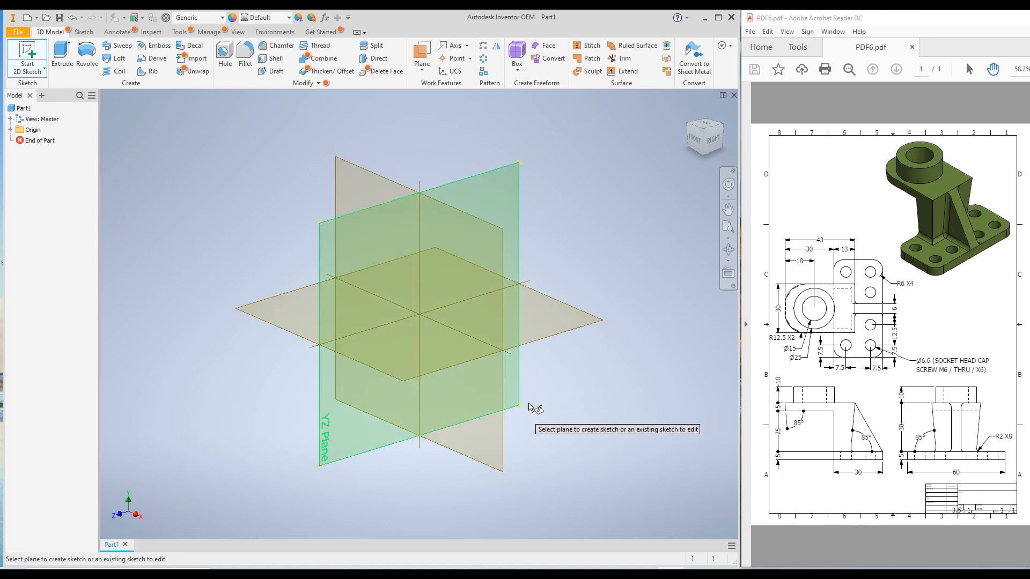
{"action": "left_click", "coordinate": [580, 328]}
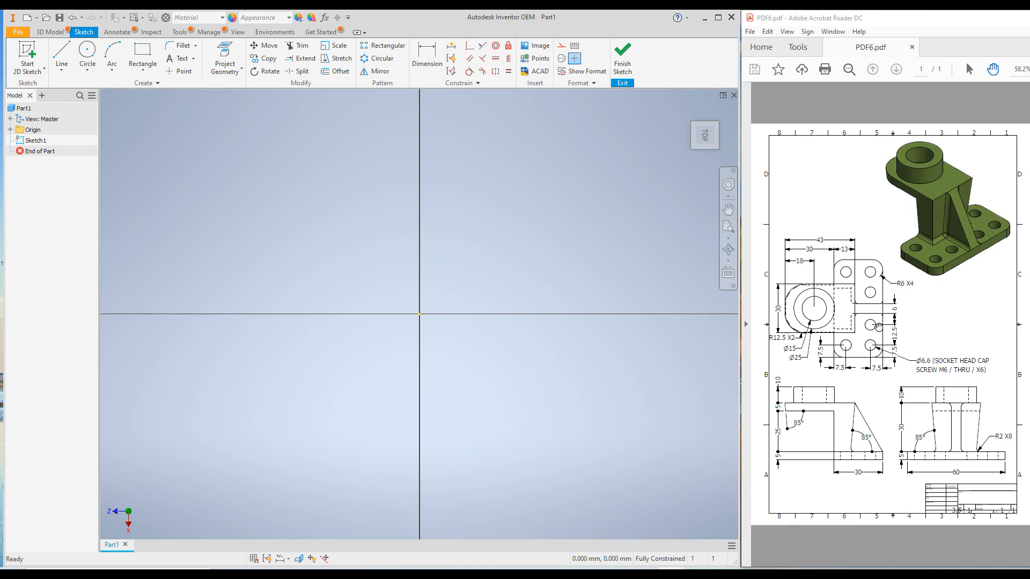
{"action": "left_click", "coordinate": [142, 74]}
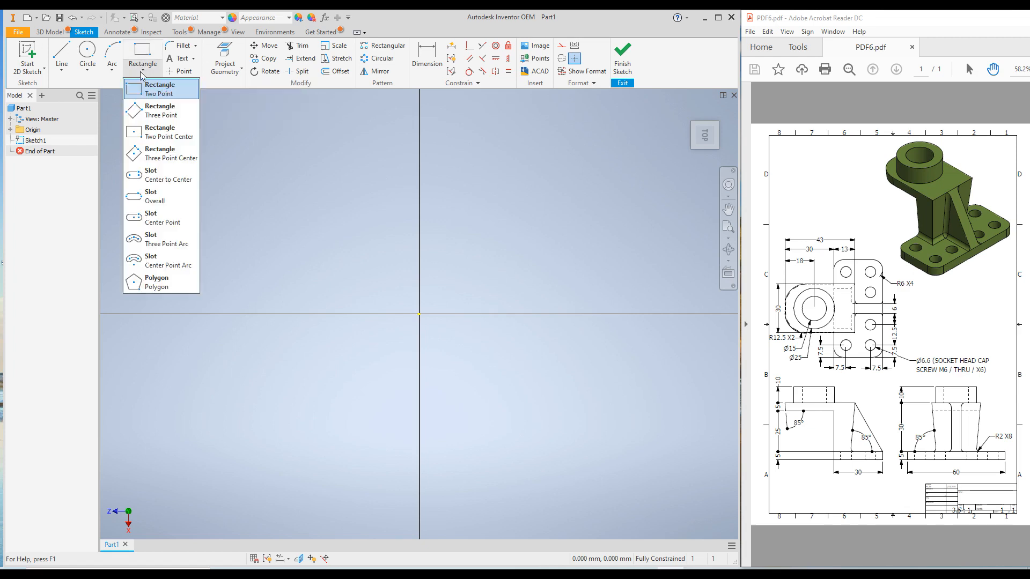
{"action": "left_click", "coordinate": [139, 135]}
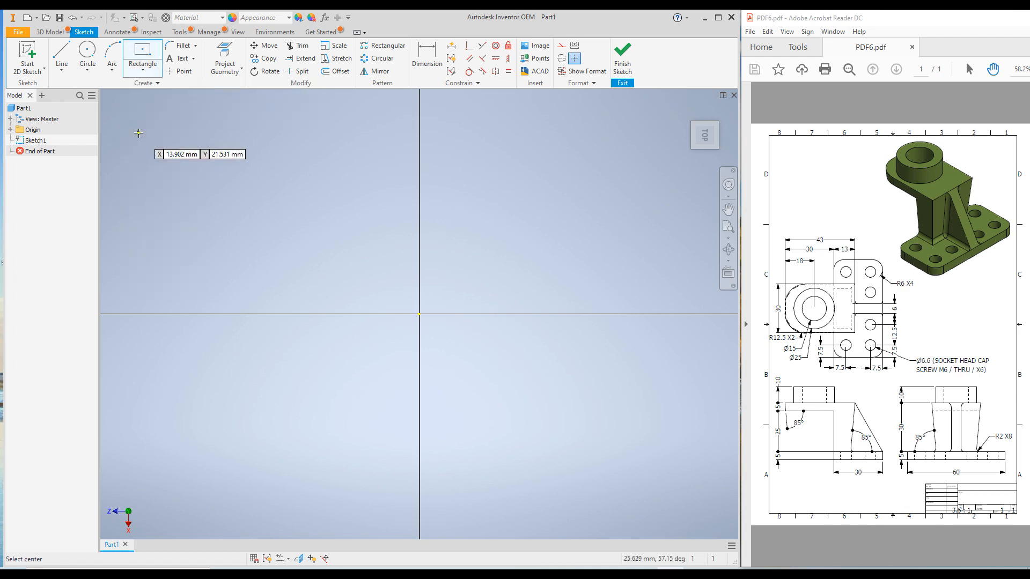
{"action": "left_click", "coordinate": [419, 313]}
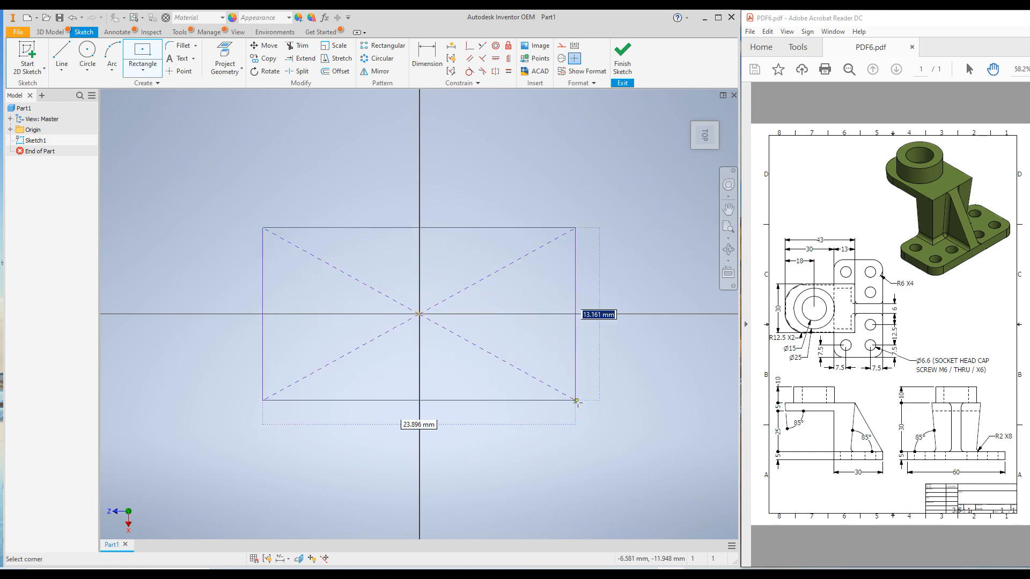
{"action": "left_click", "coordinate": [610, 418]}
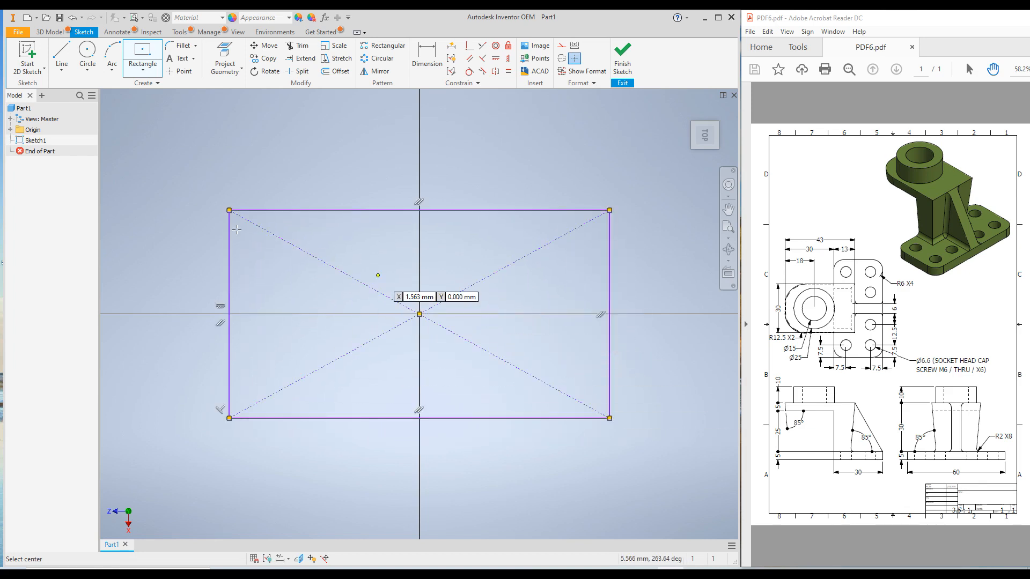
Step: Dimension the rectangle's short vertical side to 30 mm
{"action": "right_click", "coordinate": [152, 193]}
{"action": "left_click", "coordinate": [117, 210]}
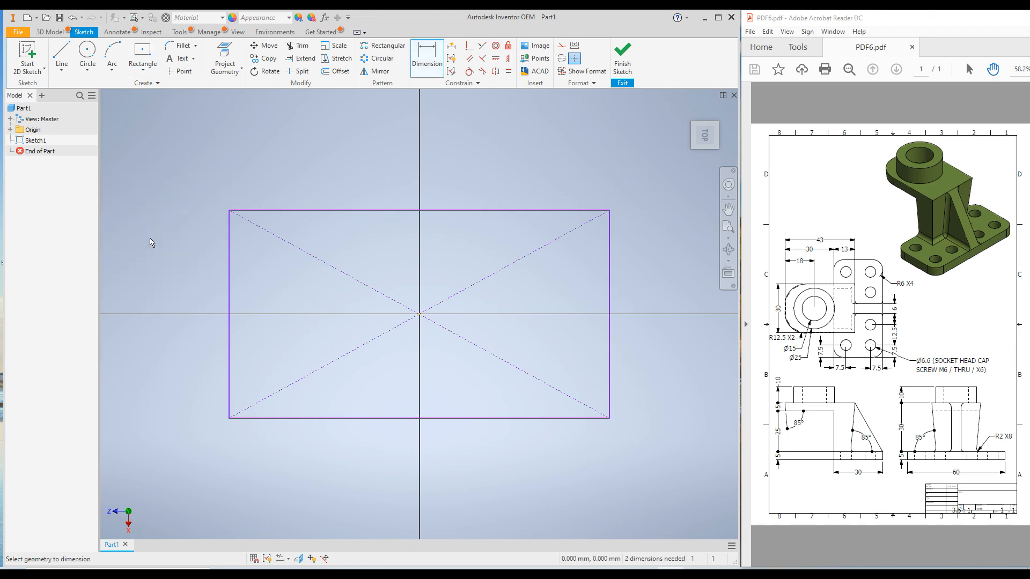
{"action": "left_click", "coordinate": [225, 264]}
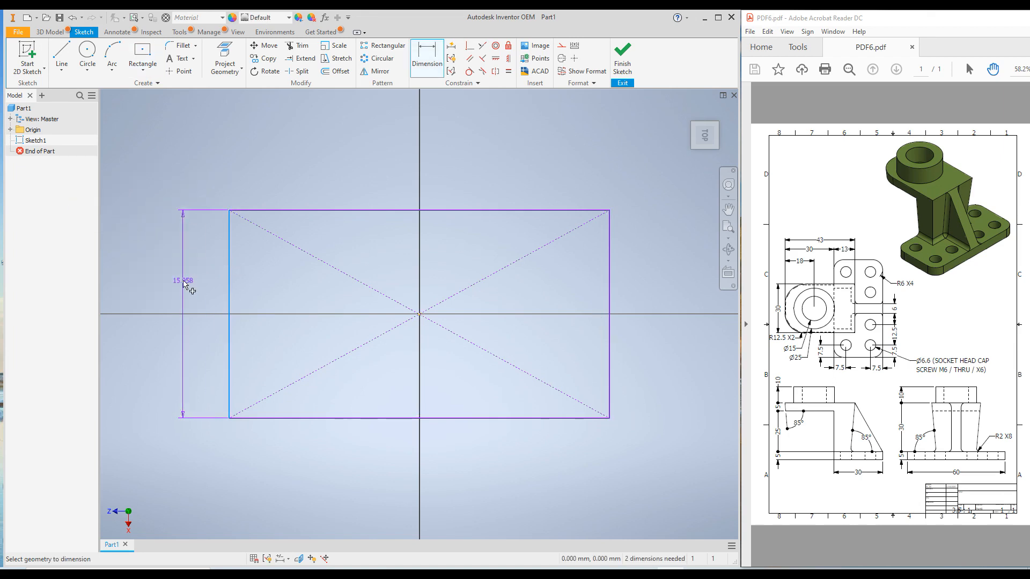
{"action": "left_click", "coordinate": [184, 285]}
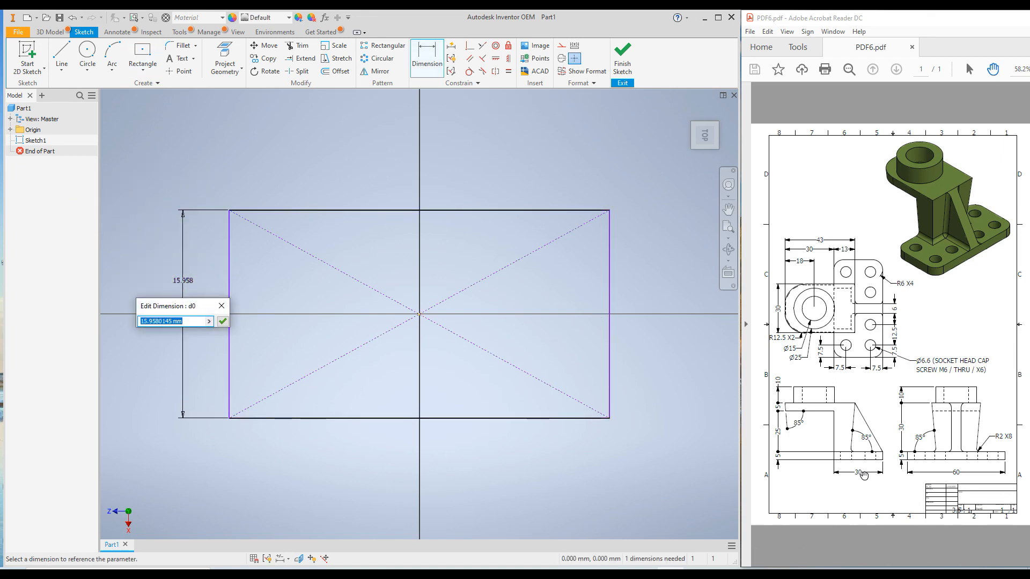
{"action": "type", "text": "30"}
{"action": "key", "text": "Return"}
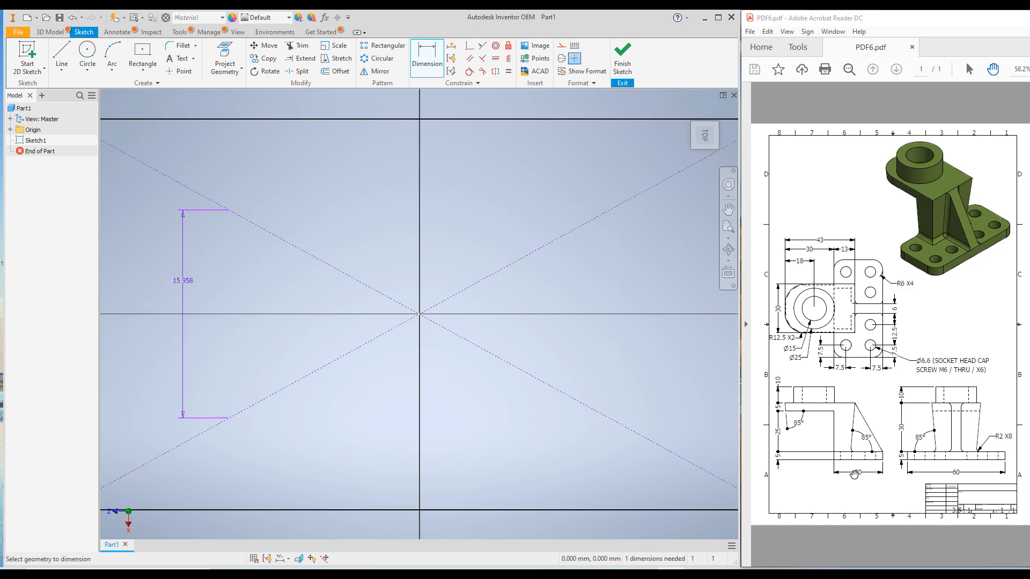
Step: Dimension the rectangle's long horizontal side to 60 mm
{"action": "middle_click", "coordinate": [500, 196]}
{"action": "middle_click", "coordinate": [500, 197]}
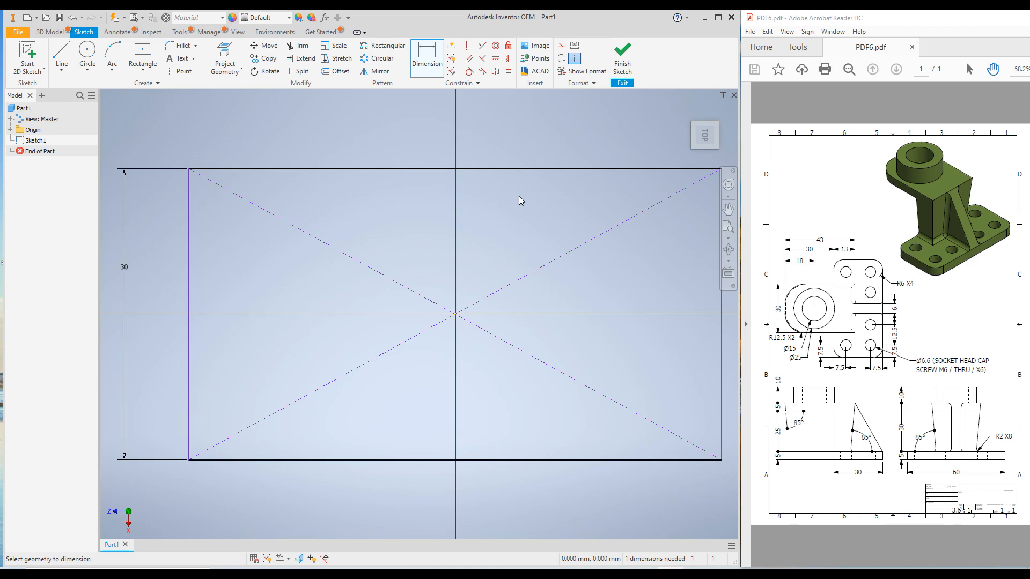
{"action": "left_click", "coordinate": [512, 169]}
{"action": "left_click", "coordinate": [498, 134]}
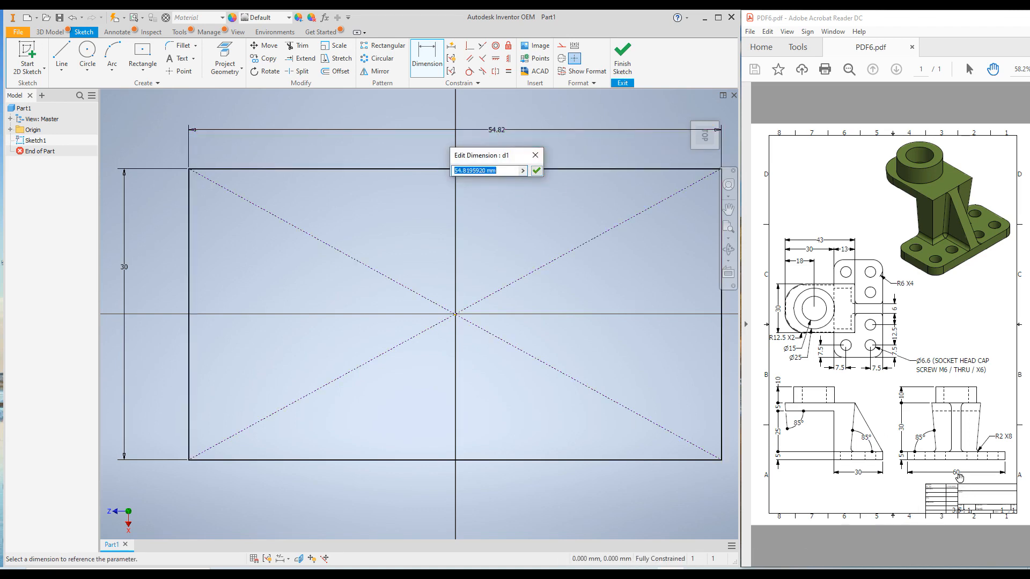
{"action": "type", "text": "60"}
{"action": "key", "text": "Return"}
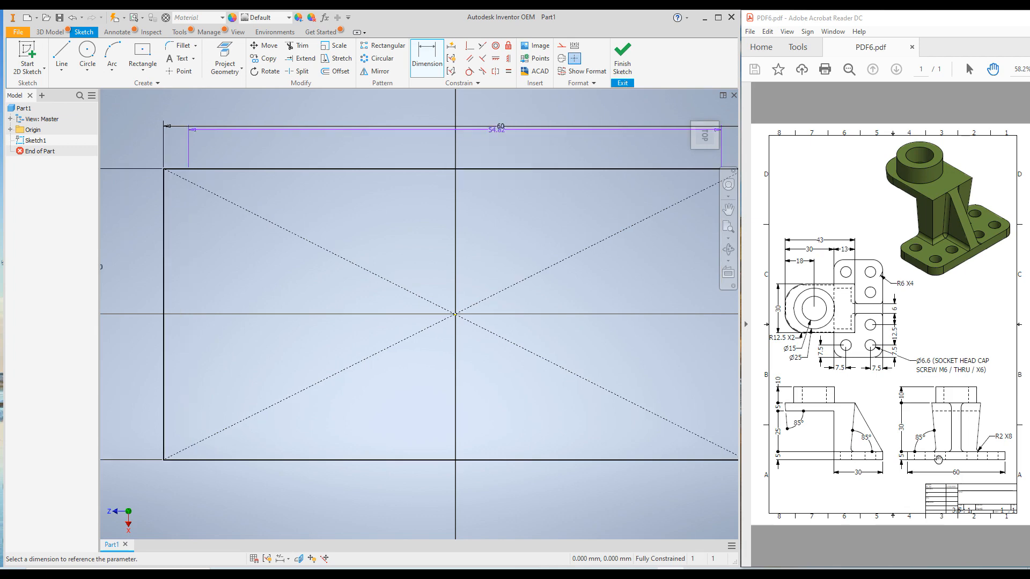
Step: Finish the sketch and extrude the rectangle upward by 5 mm to form the base plate
{"action": "left_click", "coordinate": [688, 111]}
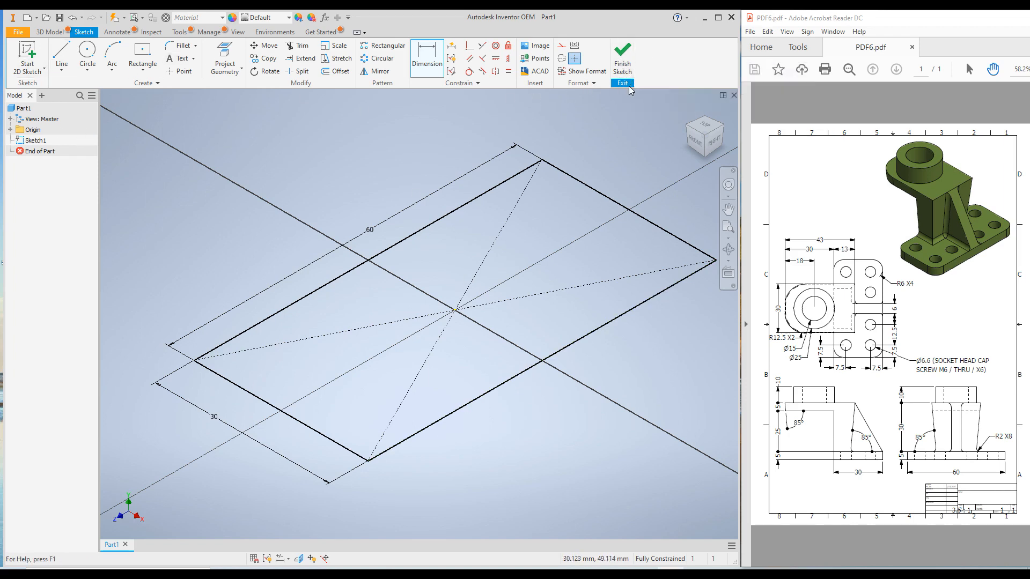
{"action": "left_click", "coordinate": [623, 66]}
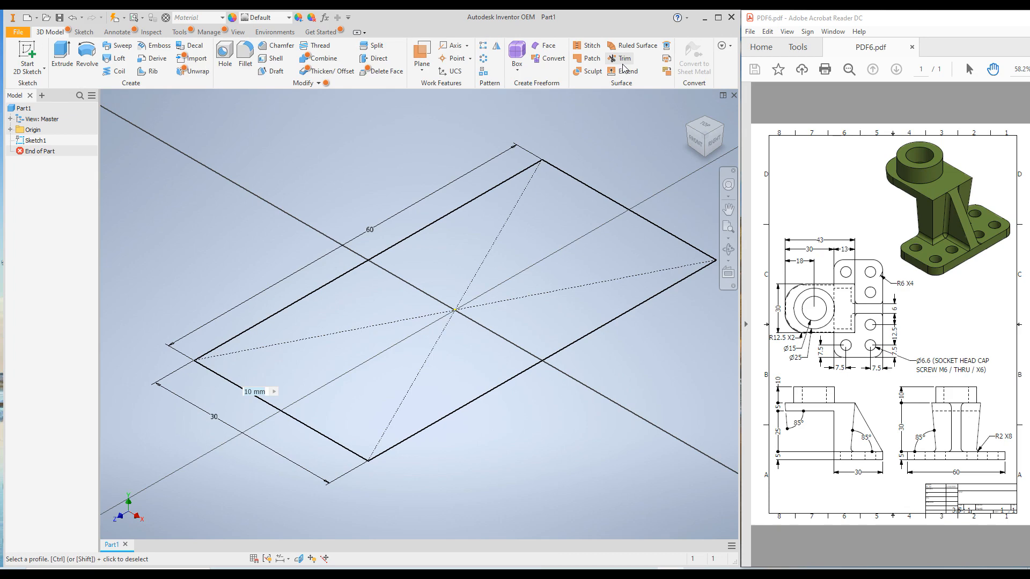
{"action": "key", "text": "e"}
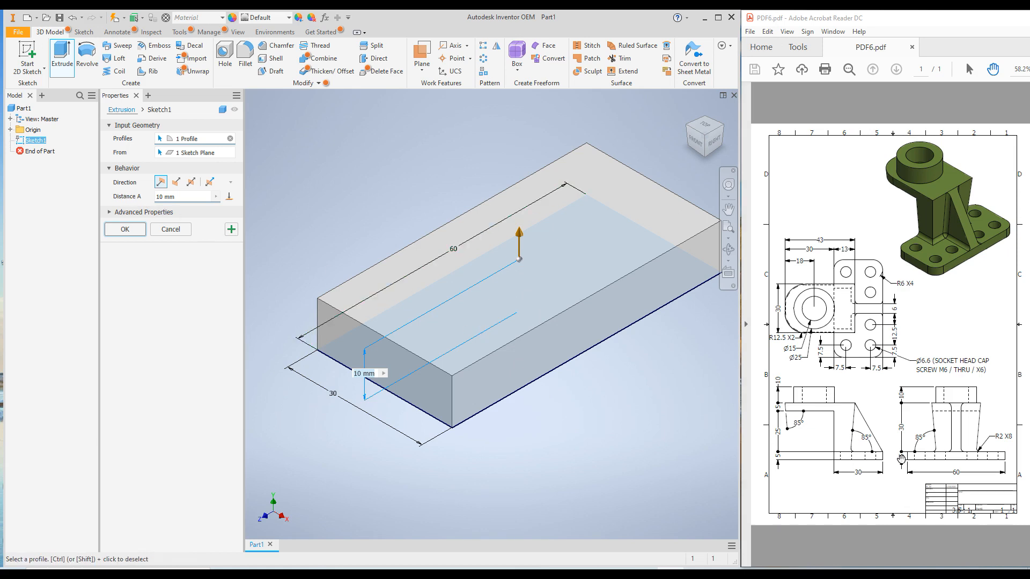
{"action": "triple_click", "coordinate": [191, 197]}
{"action": "type", "text": "5"}
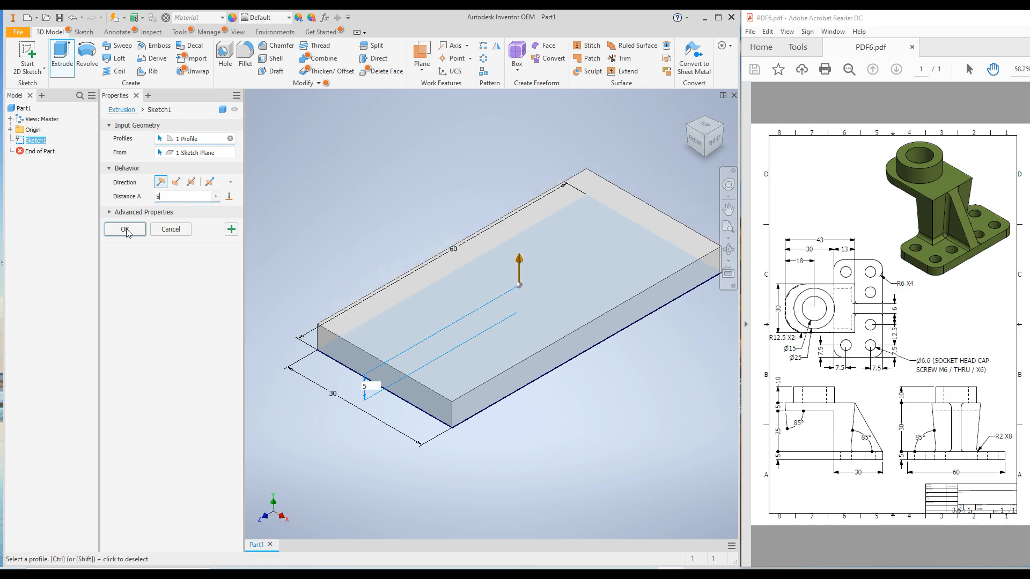
{"action": "left_click", "coordinate": [125, 230]}
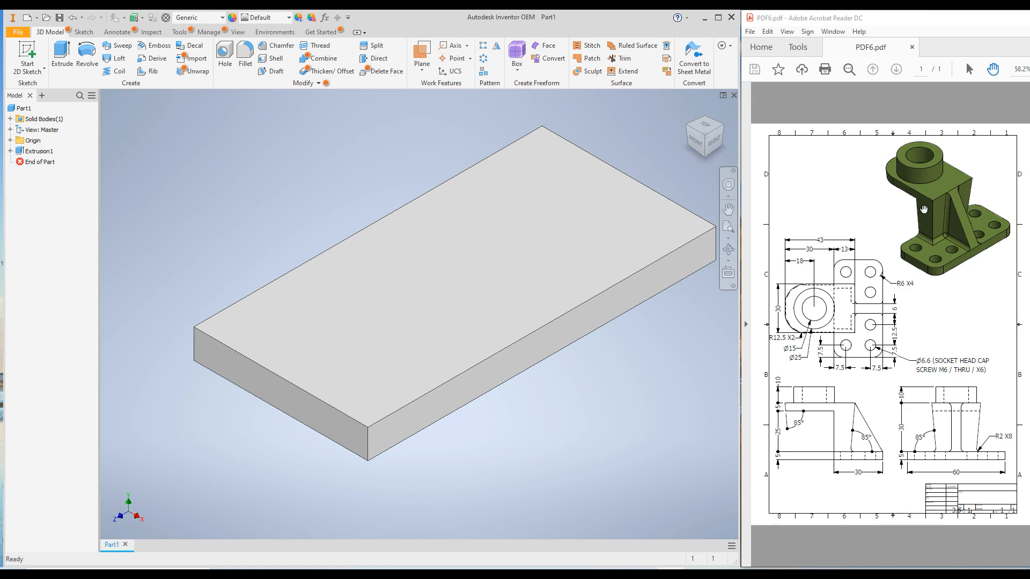
Step: Start a sketch on the plate's top face and draw a two-point rectangle about 10 mm wide with one side on the left long edge
{"action": "left_click", "coordinate": [467, 247]}
{"action": "right_click", "coordinate": [465, 244]}
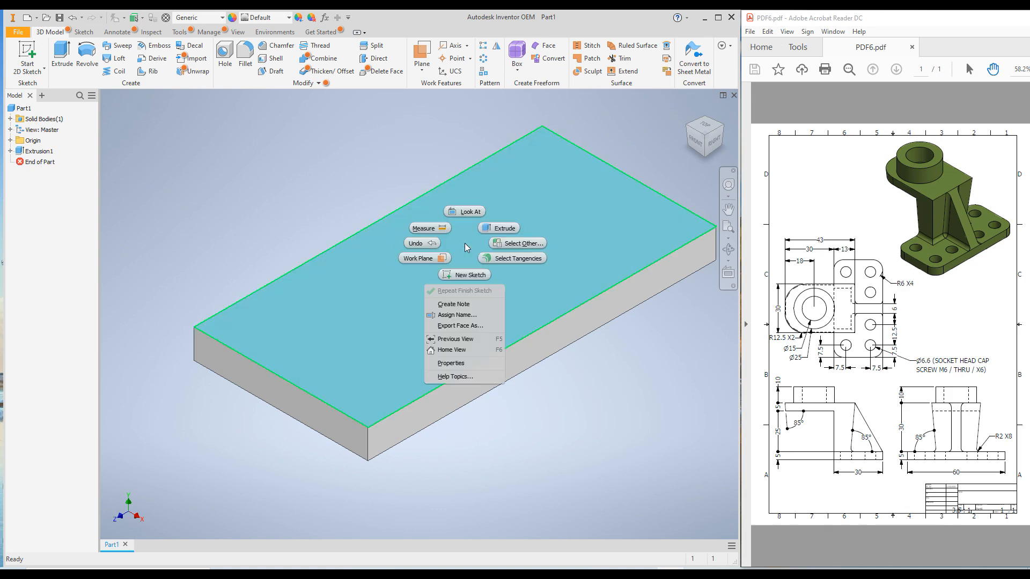
{"action": "left_click", "coordinate": [458, 276]}
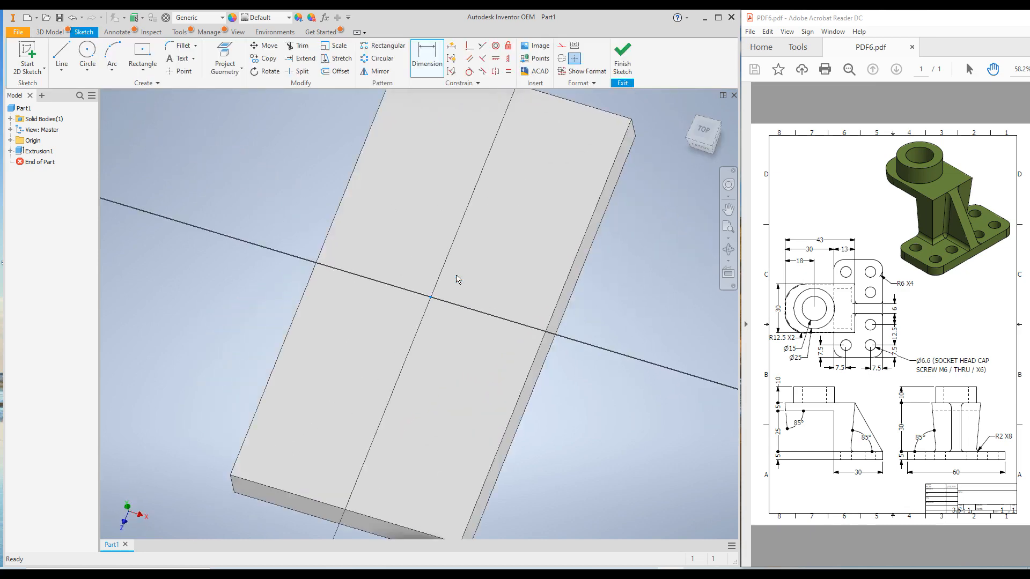
{"action": "left_click", "coordinate": [138, 73]}
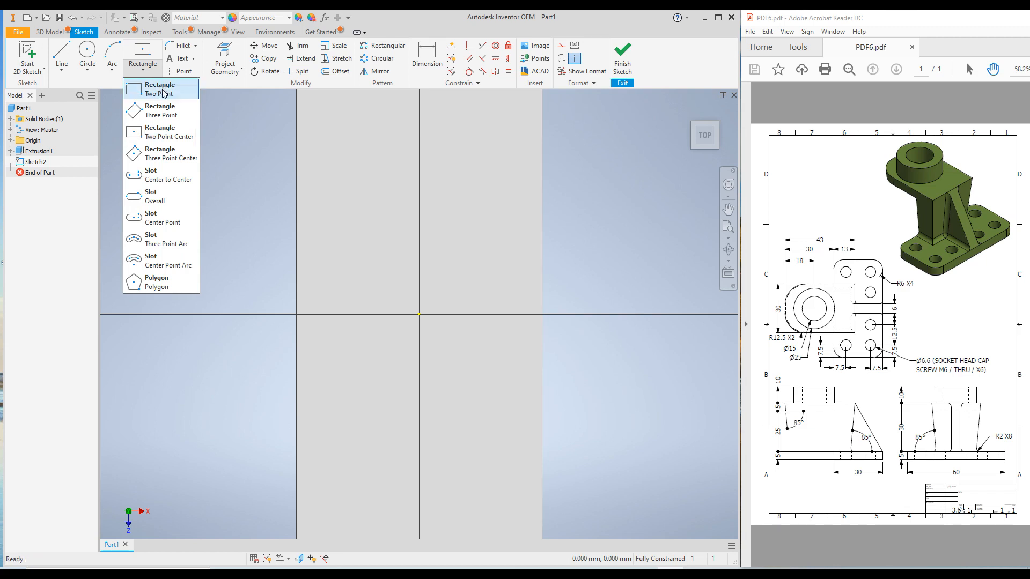
{"action": "left_click", "coordinate": [297, 196]}
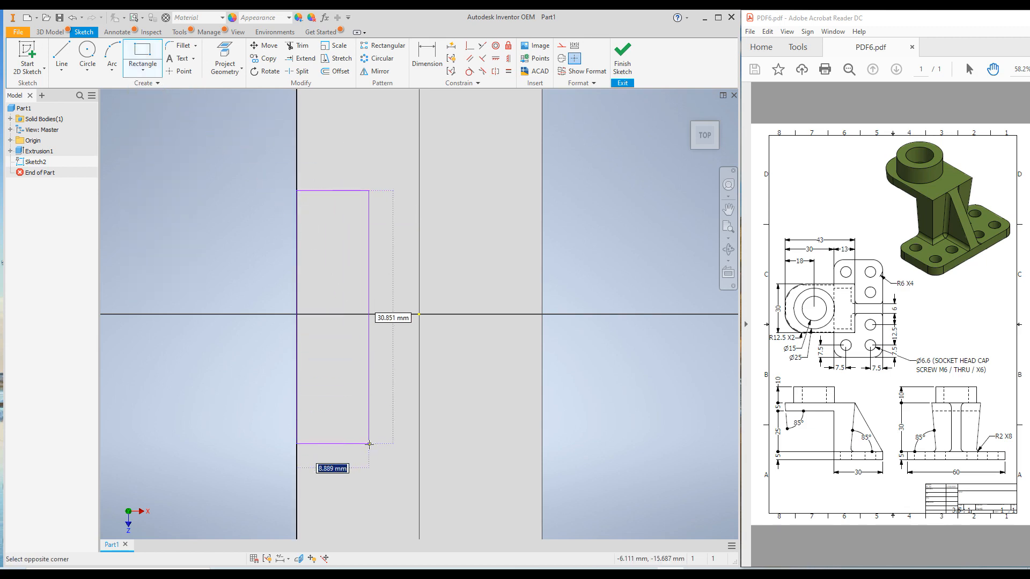
{"action": "left_click", "coordinate": [377, 420]}
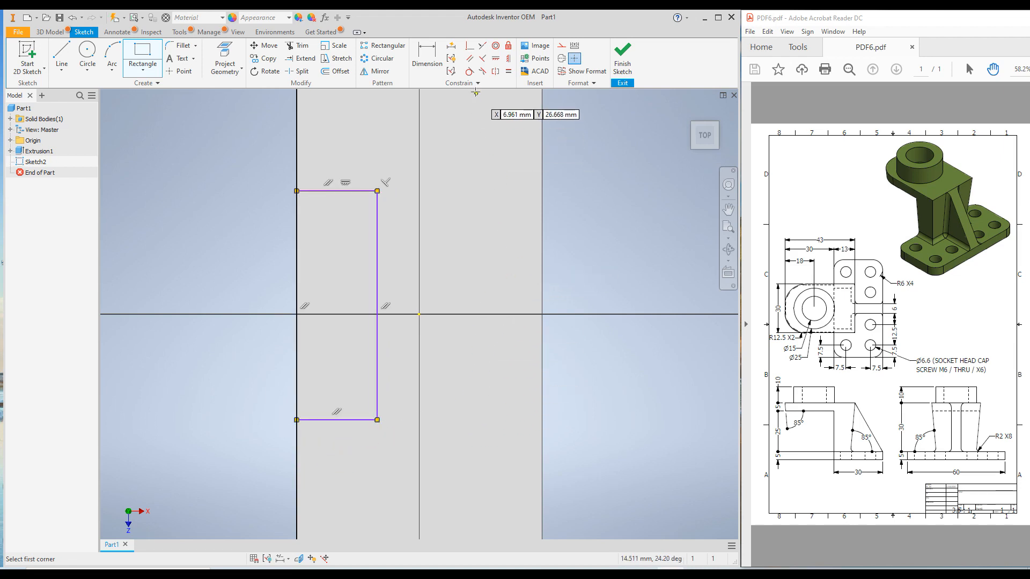
Step: Align the midpoint of the rectangle's inner long side with the origin using a horizontal constraint
{"action": "left_click", "coordinate": [496, 59]}
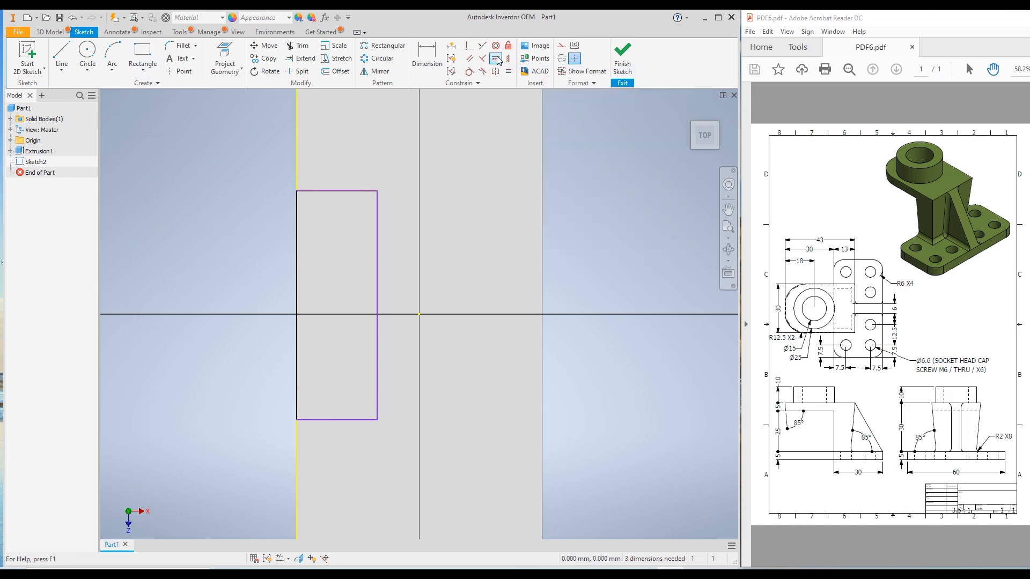
{"action": "left_click", "coordinate": [377, 306]}
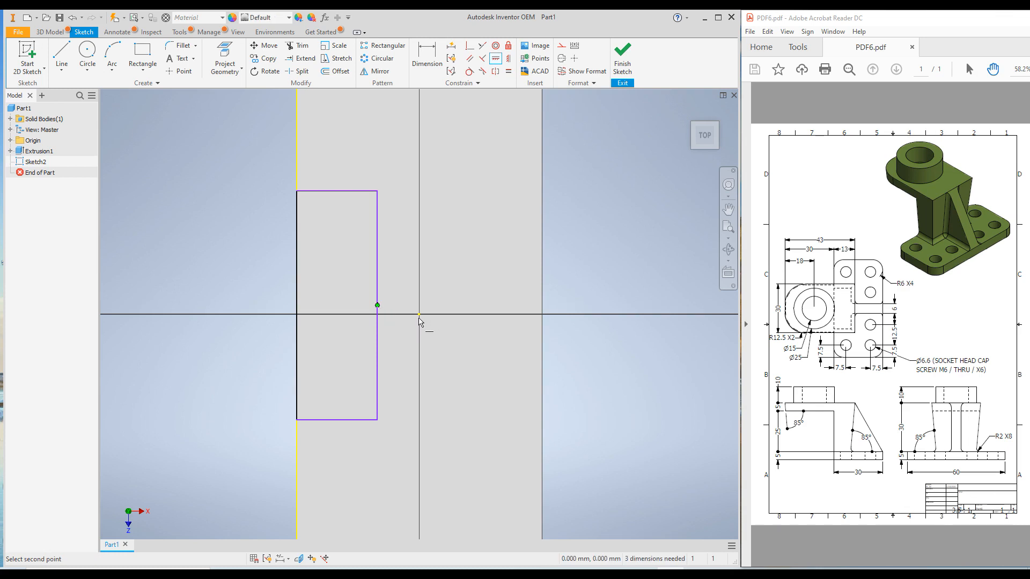
{"action": "left_click", "coordinate": [419, 316]}
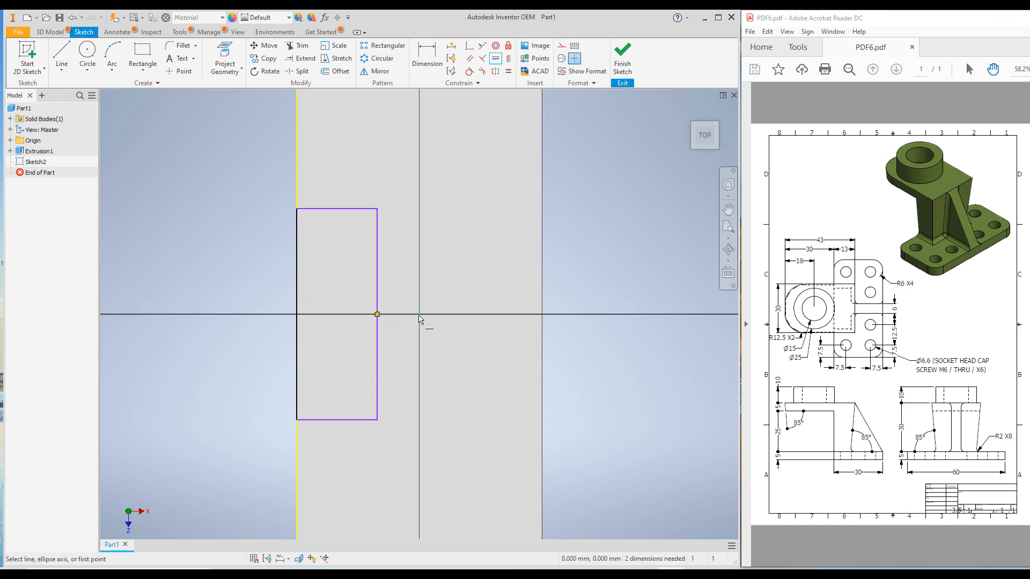
Step: Dimension the width of the rectangle on the top face to 13 mm
{"action": "right_click", "coordinate": [247, 189]}
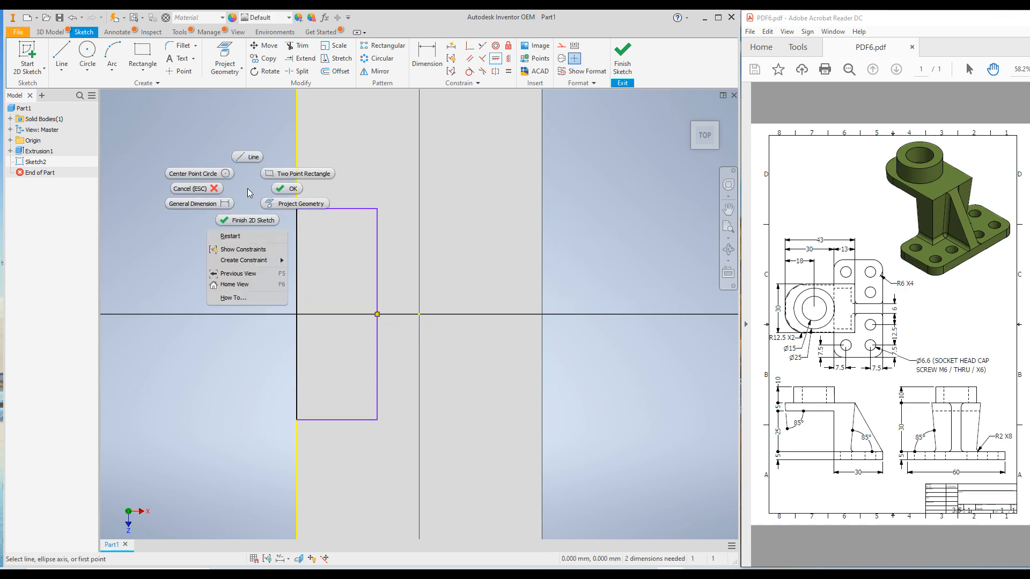
{"action": "left_click", "coordinate": [202, 204]}
{"action": "left_click", "coordinate": [344, 209]}
{"action": "left_click", "coordinate": [342, 176]}
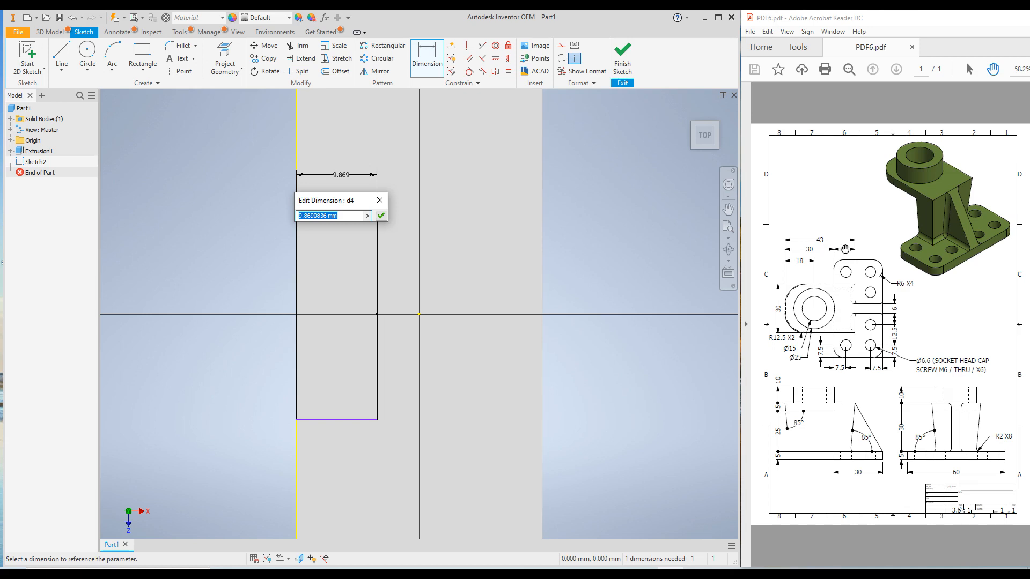
{"action": "type", "text": "13"}
{"action": "key", "text": "Return"}
Step: Dimension the distance between the rectangle's two short sides to 30 mm
{"action": "left_click", "coordinate": [330, 209]}
{"action": "left_click", "coordinate": [346, 420]}
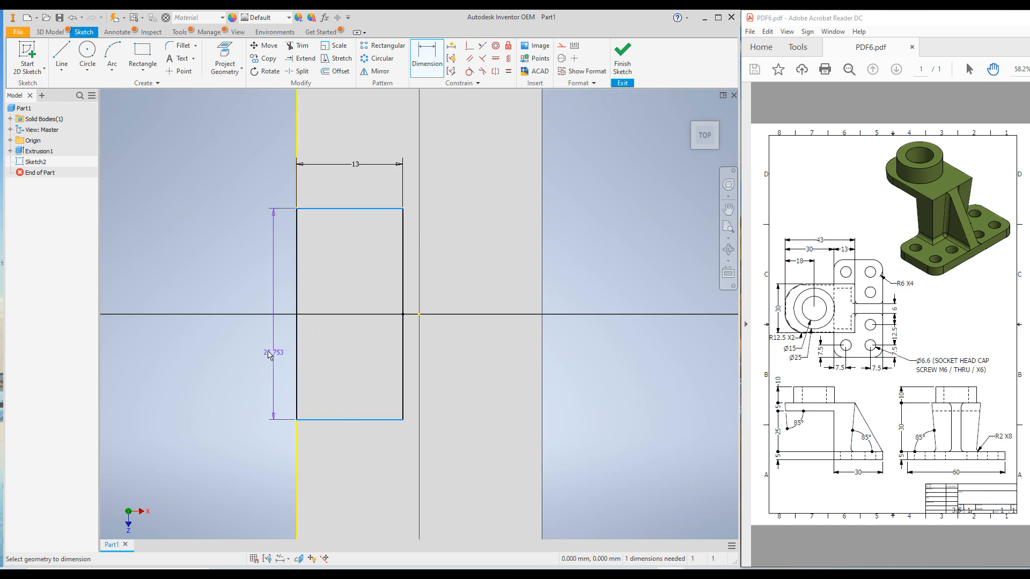
{"action": "left_click", "coordinate": [255, 348]}
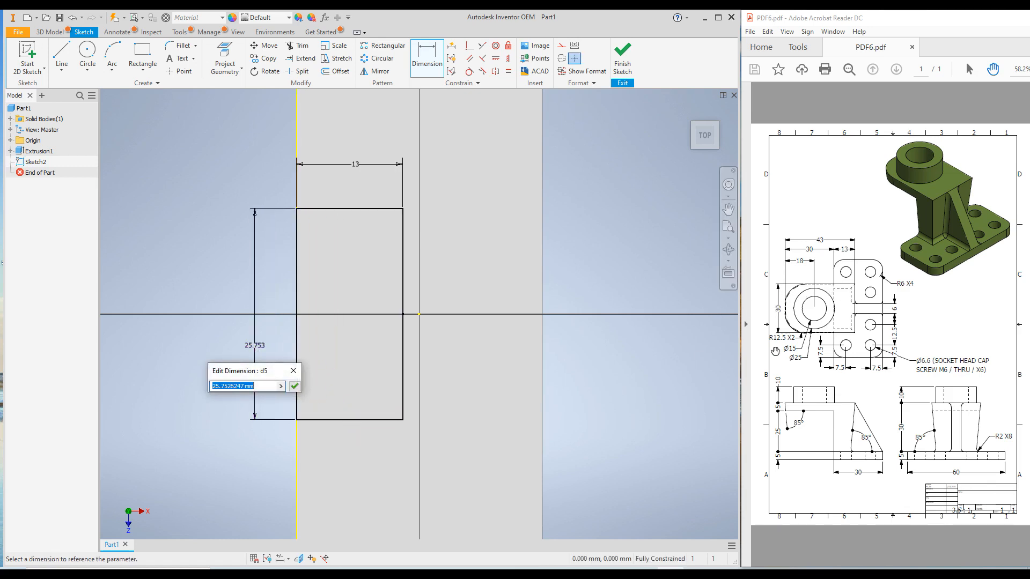
{"action": "type", "text": "30"}
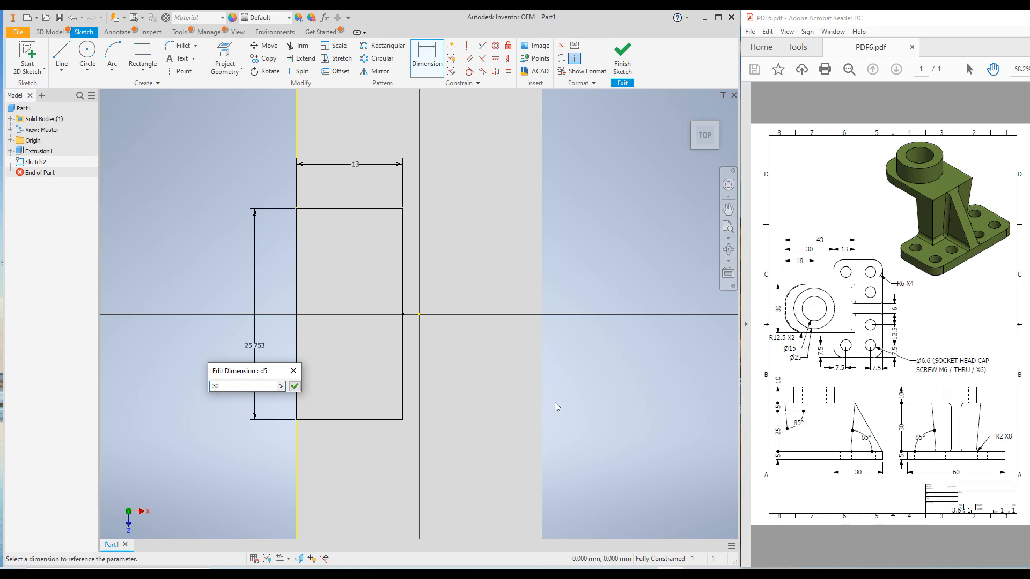
{"action": "key", "text": "Return"}
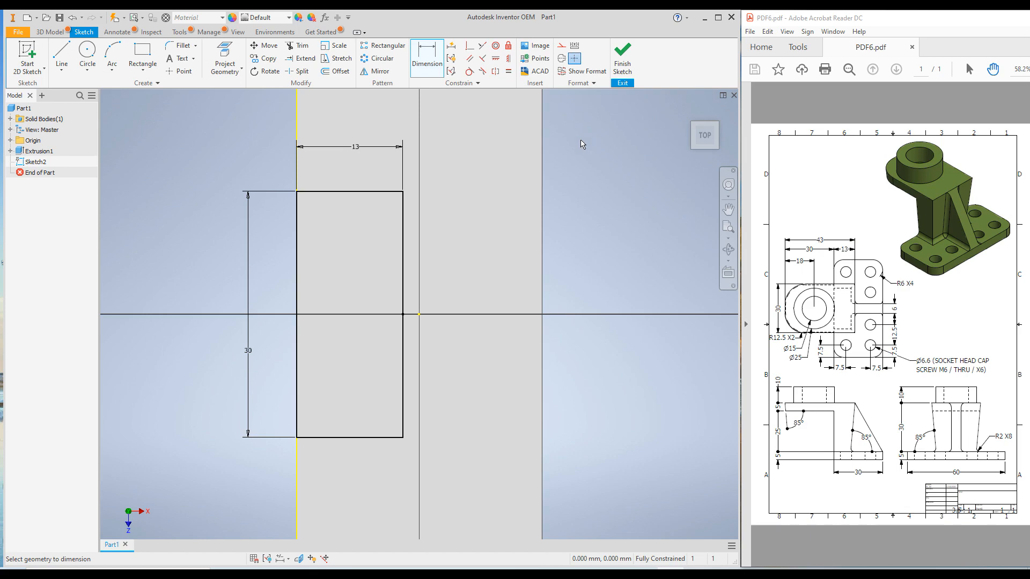
Step: Finish the sketch and extrude the 13 × 30 mm rectangle upward 30 mm, joined to the base plate
{"action": "left_click", "coordinate": [623, 61]}
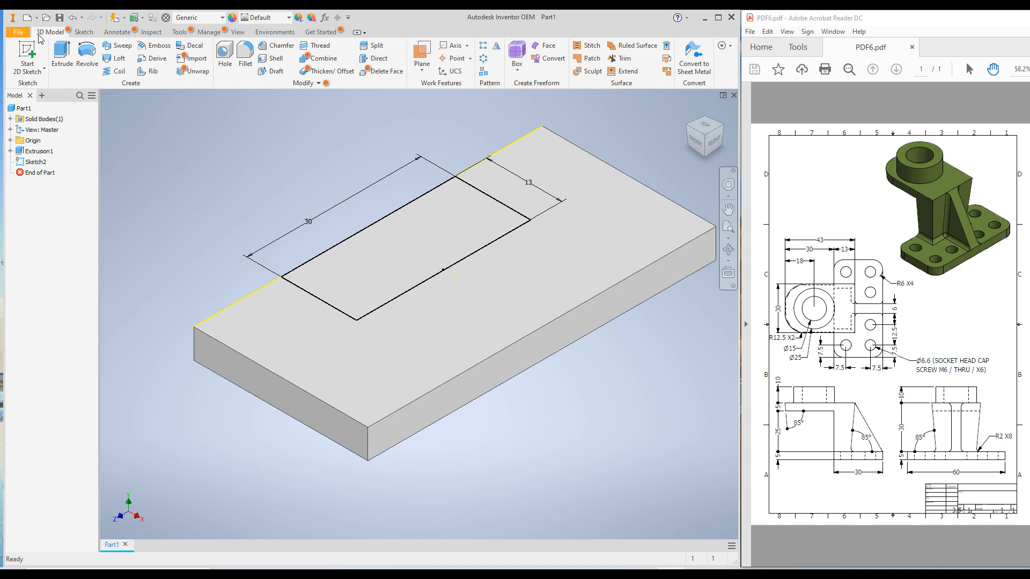
{"action": "left_click", "coordinate": [61, 49]}
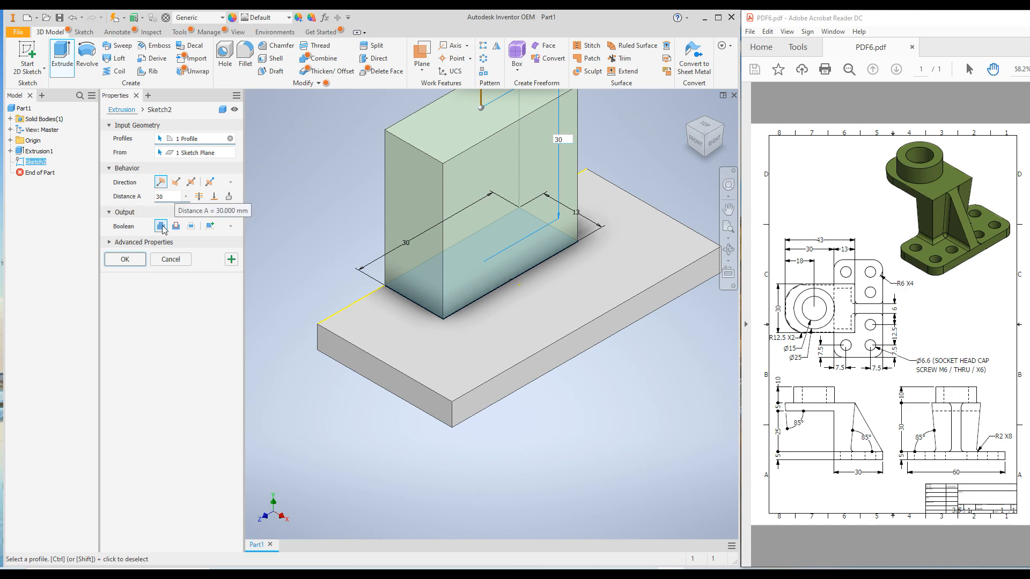
{"action": "left_click", "coordinate": [126, 260]}
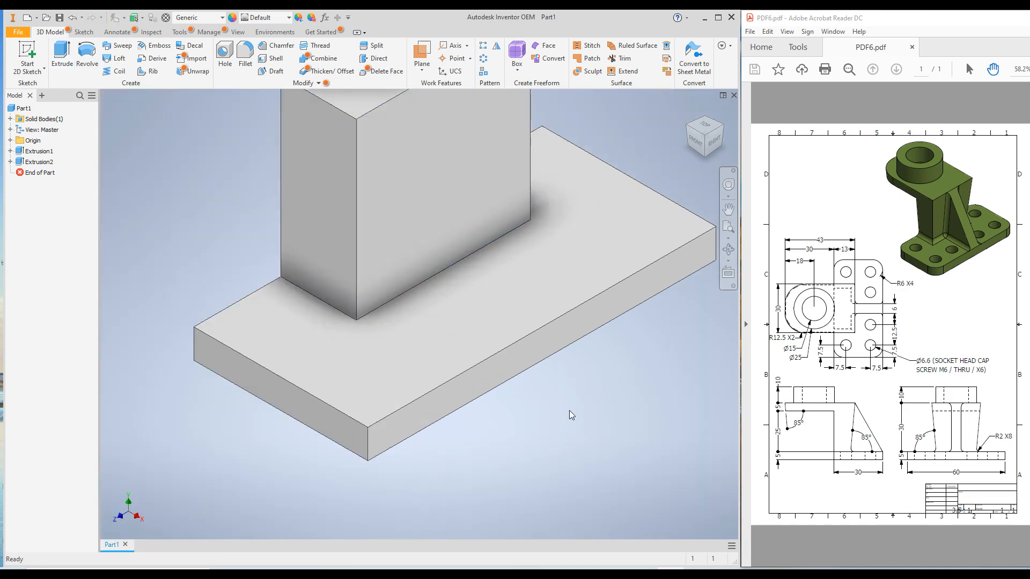
Step: Start a sketch on the upright's top face and draw a two-point rectangle about 35 mm long, running outward from the upright's outer corner
{"action": "scroll", "coordinate": [569, 411], "scroll_direction": "up", "scroll_amount": 5}
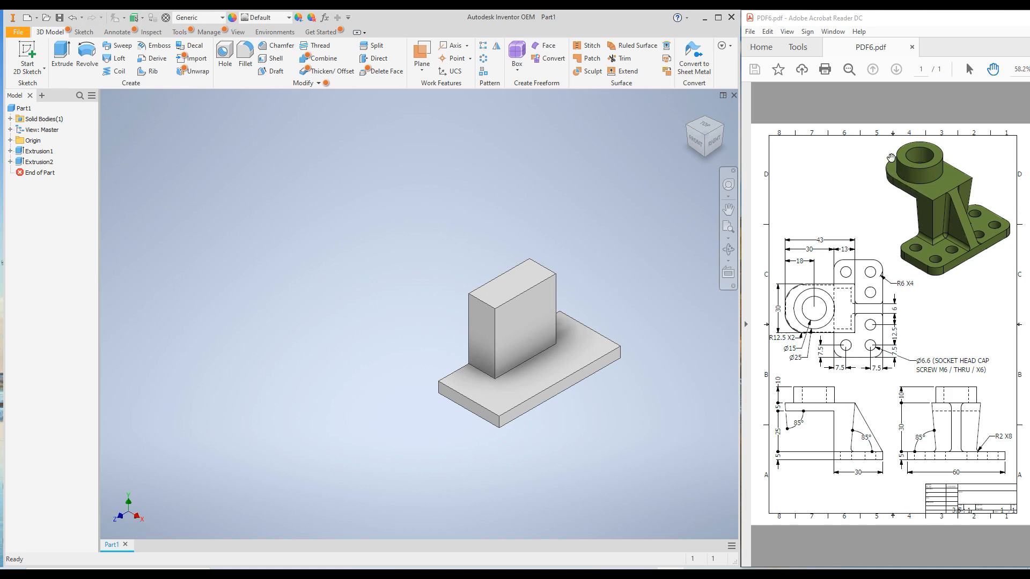
{"action": "left_click", "coordinate": [510, 291]}
{"action": "right_click", "coordinate": [510, 292]}
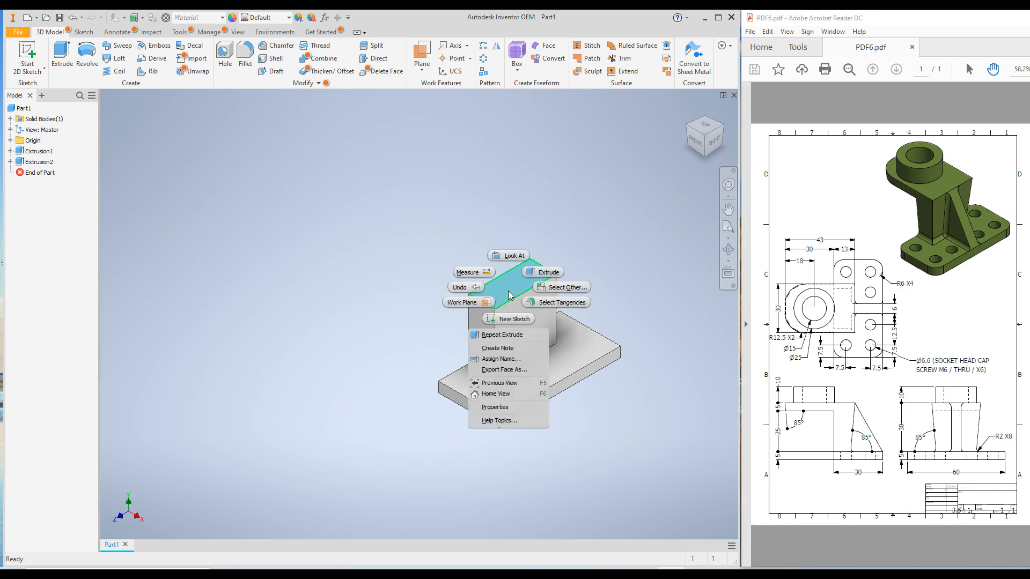
{"action": "left_click", "coordinate": [502, 320]}
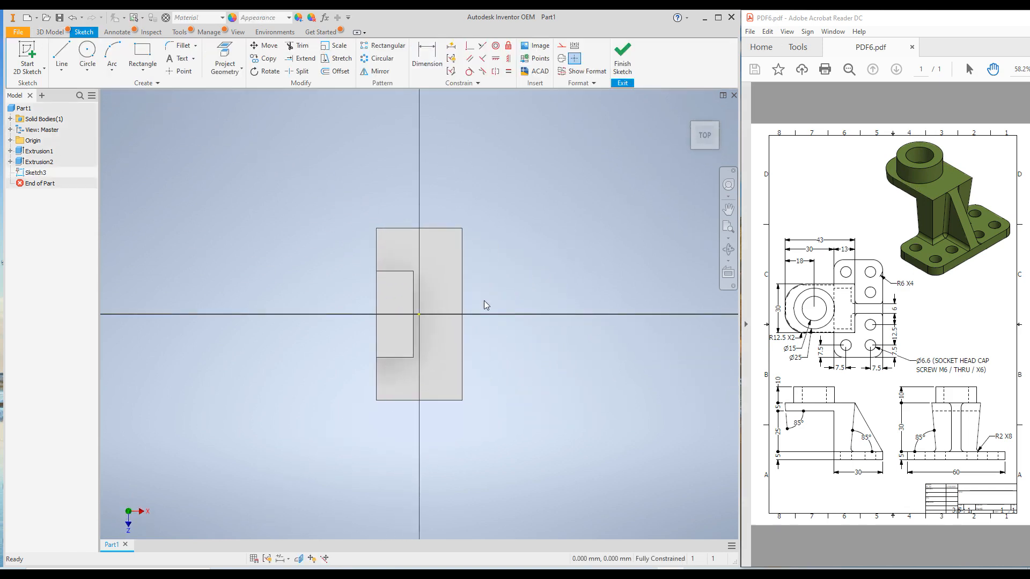
{"action": "left_click", "coordinate": [143, 51]}
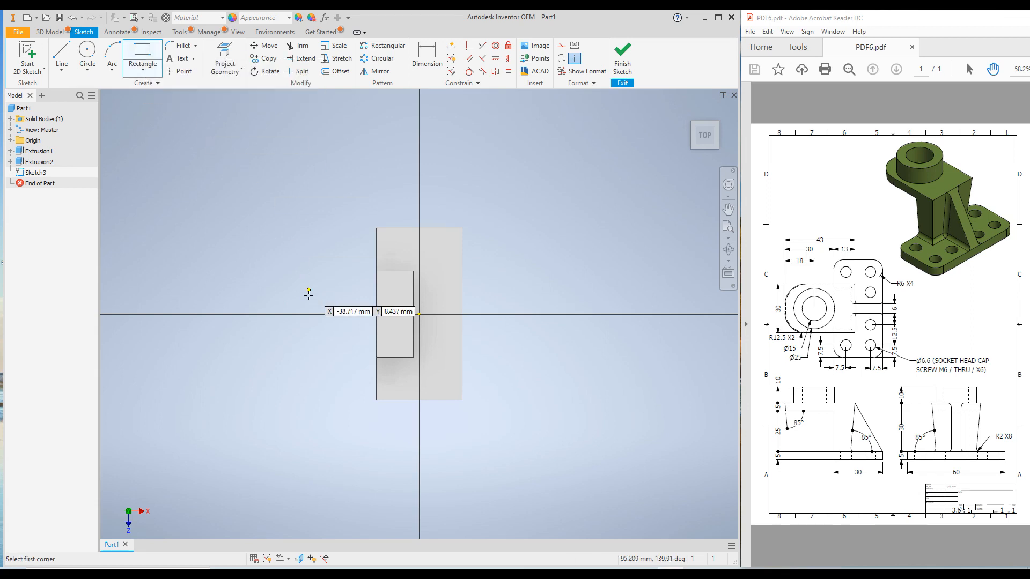
{"action": "left_click", "coordinate": [376, 357]}
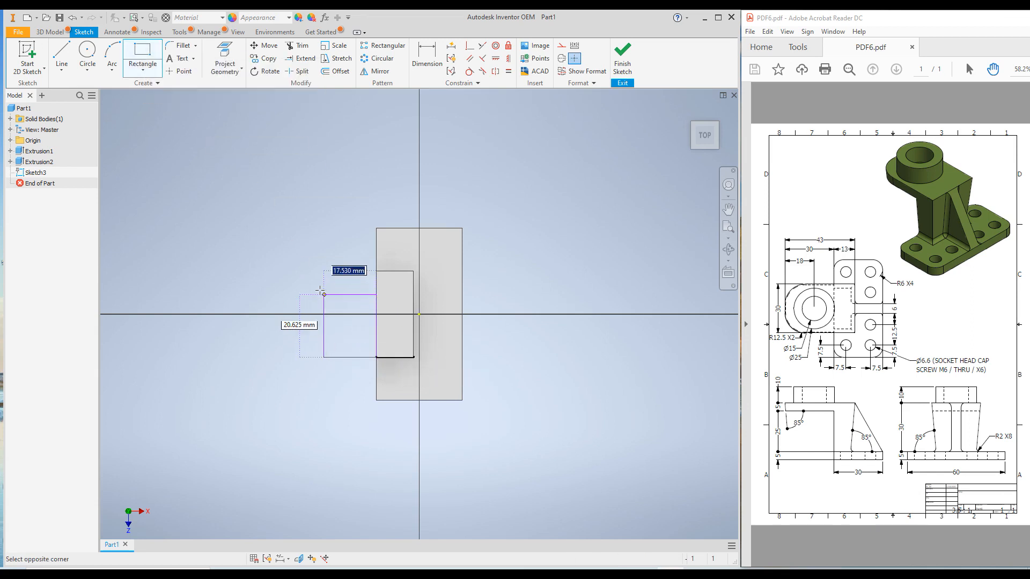
{"action": "left_click", "coordinate": [277, 276]}
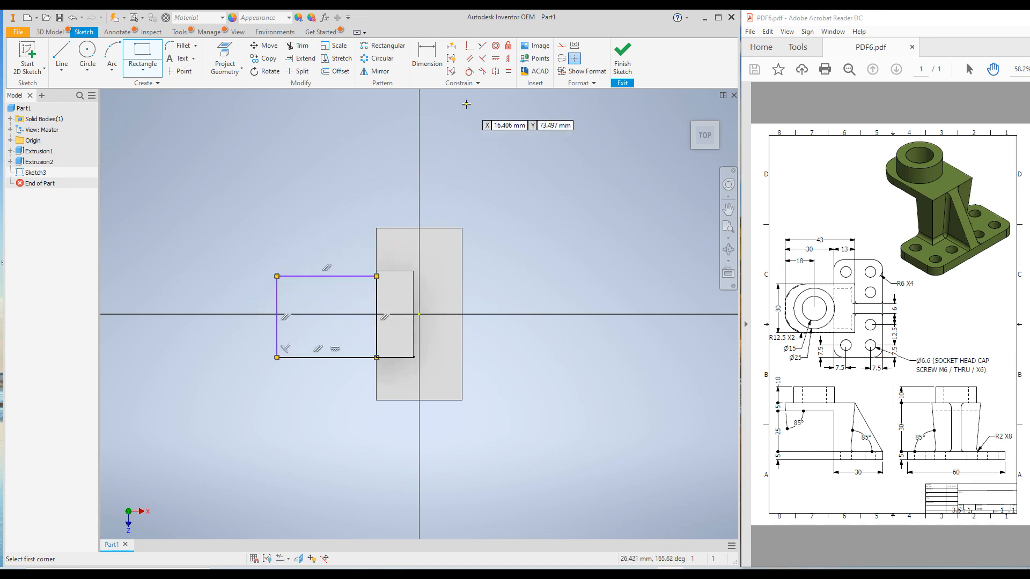
Step: Make the rectangle's free long side collinear with the matching short edge of the upright's top face
{"action": "left_click", "coordinate": [484, 48]}
{"action": "left_click", "coordinate": [325, 277]}
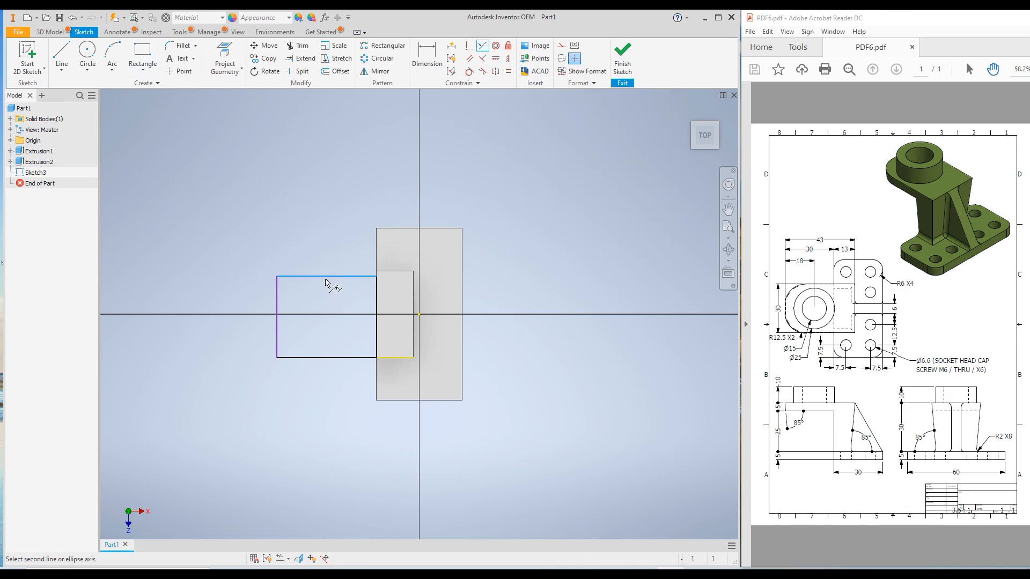
{"action": "left_click", "coordinate": [391, 273]}
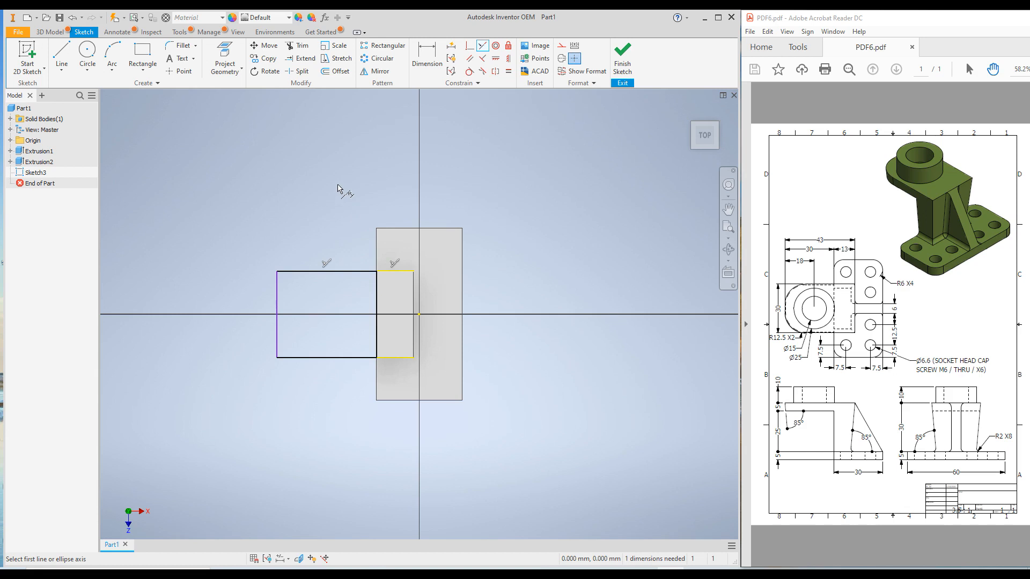
Step: Dimension the rectangle's outward length from the upright to 30 mm
{"action": "left_click", "coordinate": [428, 54]}
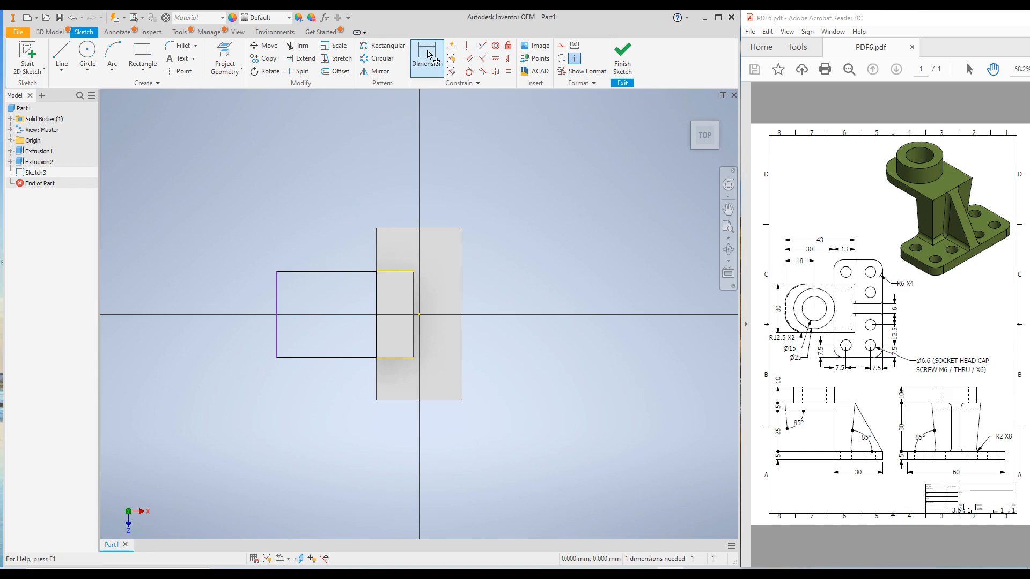
{"action": "left_click", "coordinate": [330, 271]}
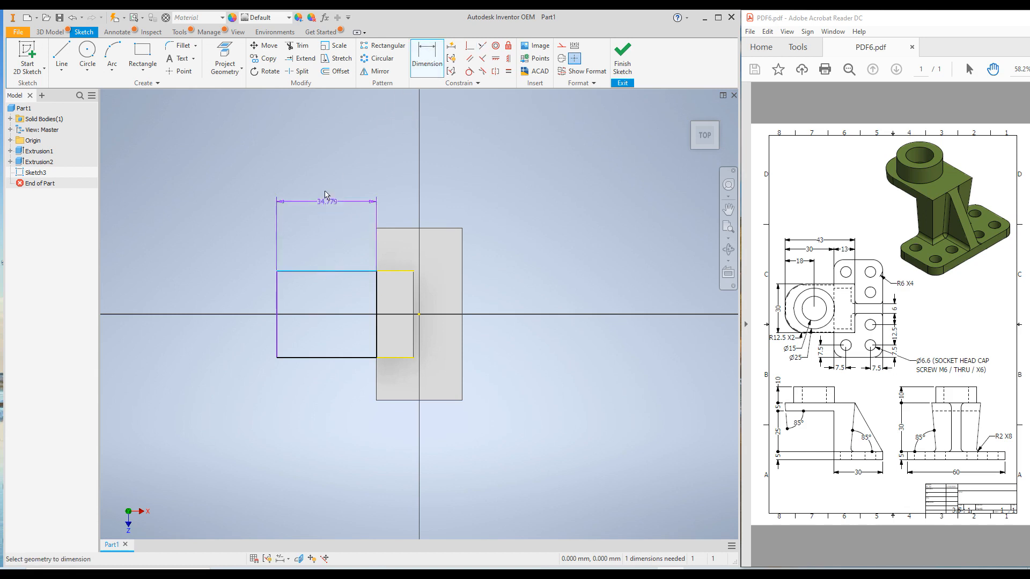
{"action": "left_click", "coordinate": [324, 193]}
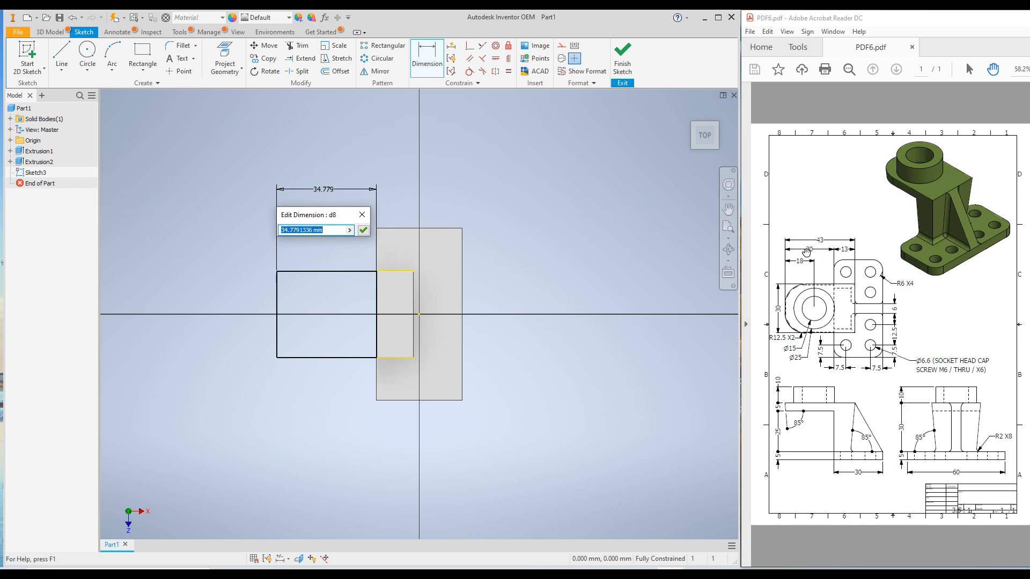
{"action": "type", "text": "30"}
{"action": "key", "text": "Return"}
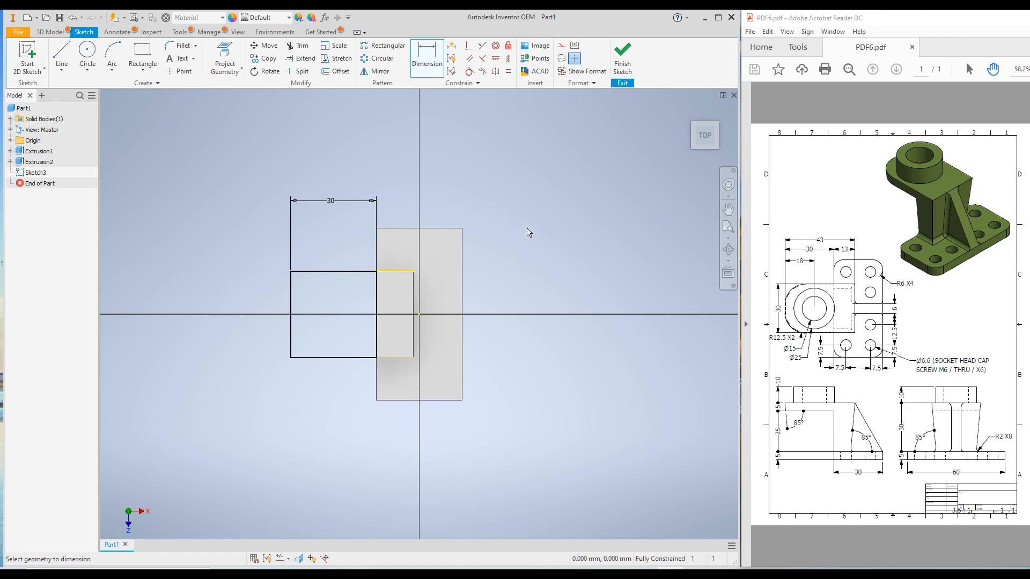
Step: Finish the sketch and extrude the overhanging rectangle 5 mm downward in the flipped direction, joined to the upright
{"action": "left_click", "coordinate": [623, 56]}
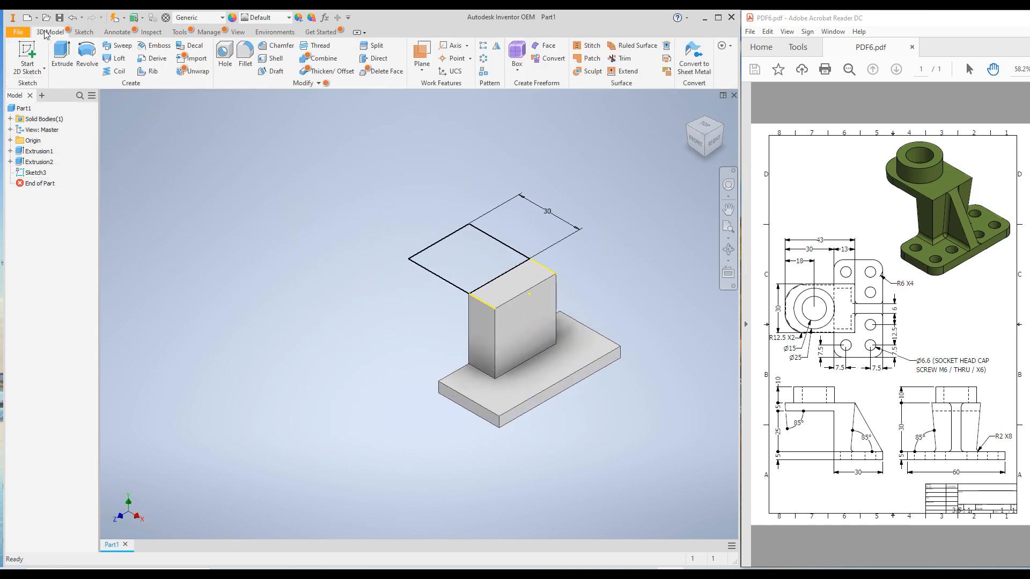
{"action": "left_click", "coordinate": [63, 55]}
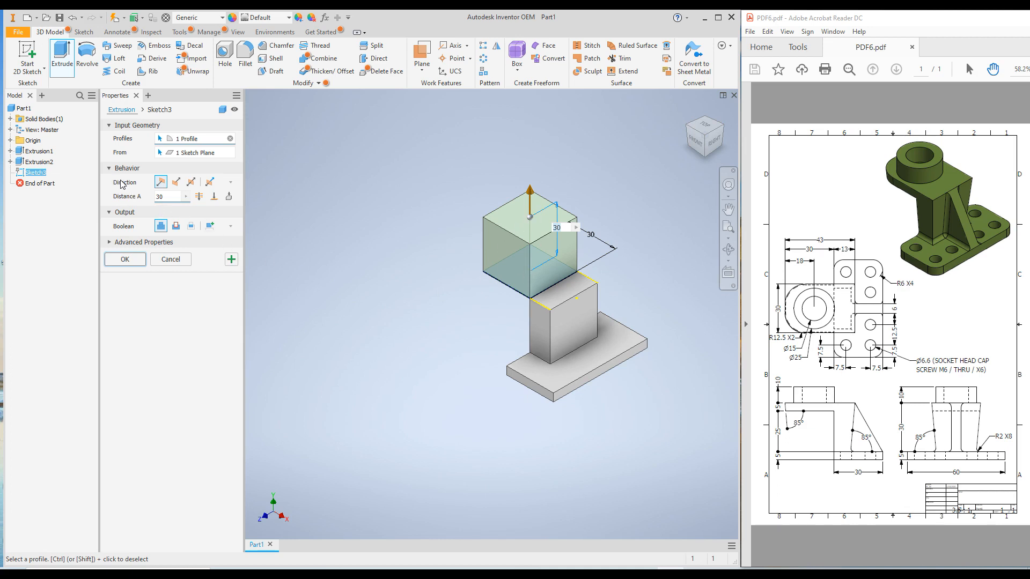
{"action": "left_click", "coordinate": [177, 183]}
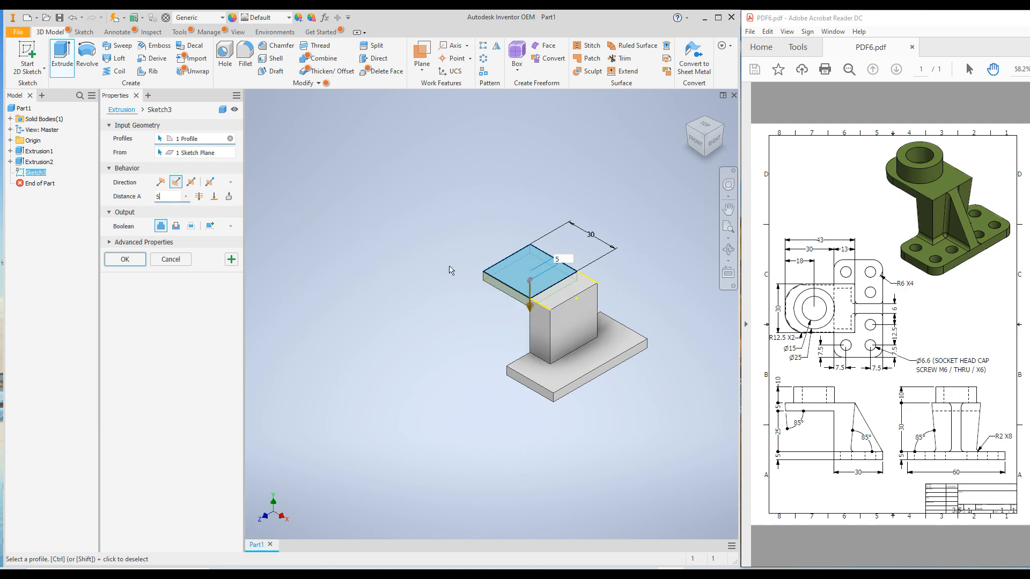
{"action": "left_click", "coordinate": [127, 262]}
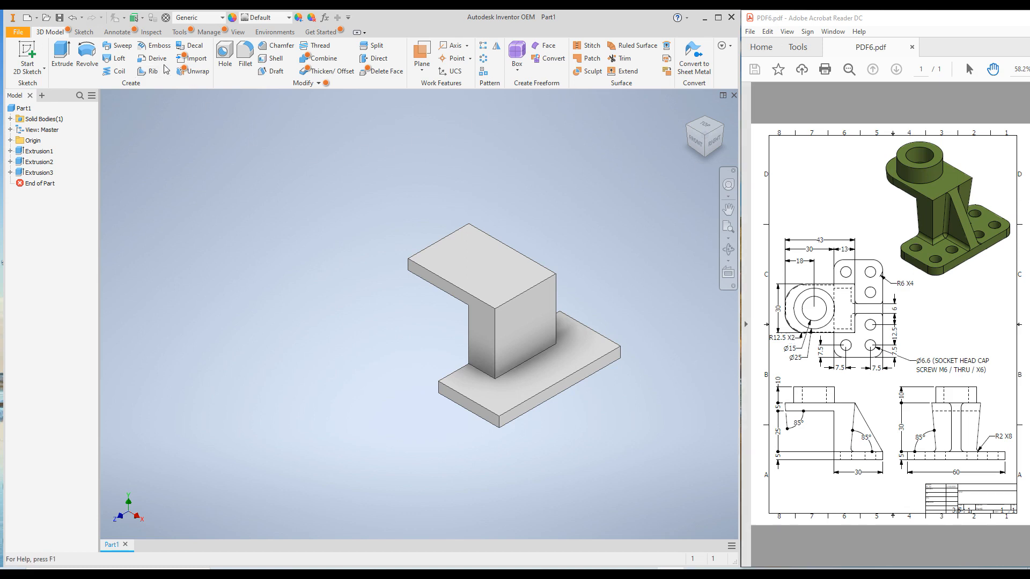
Step: Fillet the two vertical corner edges at the free end of the overhanging arm with a 12.5 mm radius
{"action": "left_click", "coordinate": [247, 54]}
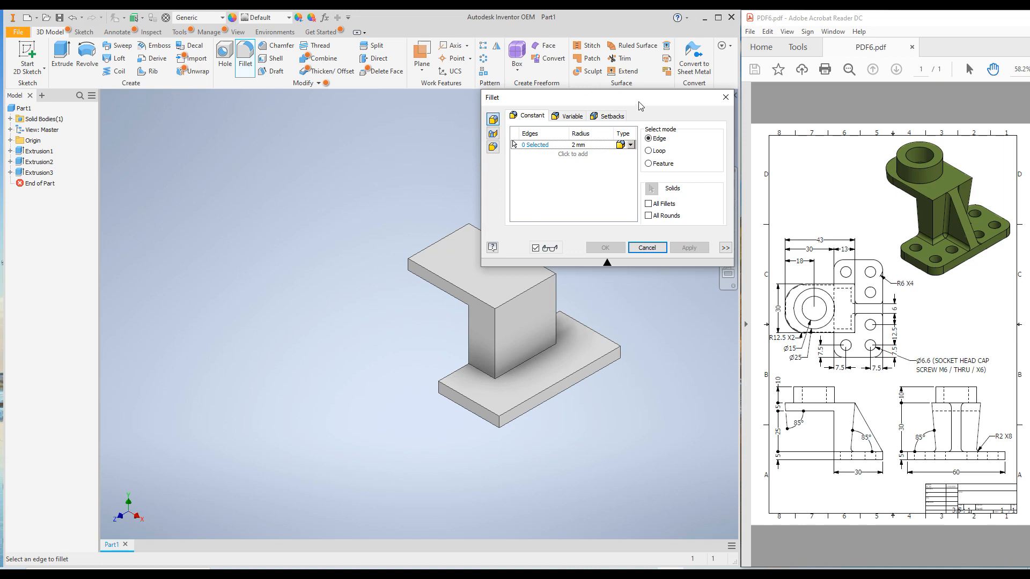
{"action": "left_click_drag", "start_coordinate": [629, 97], "coordinate": [261, 123]}
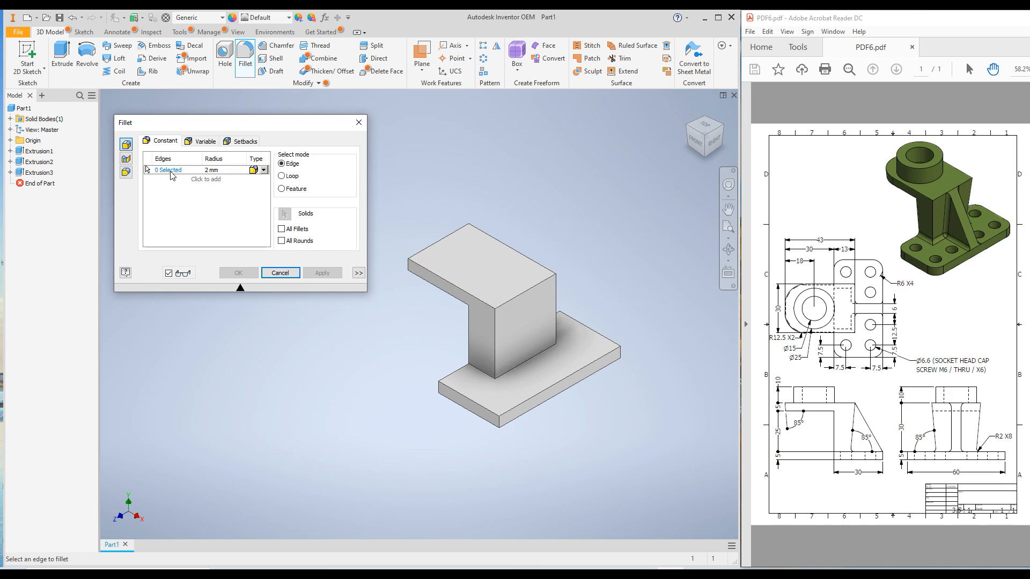
{"action": "left_click", "coordinate": [409, 266]}
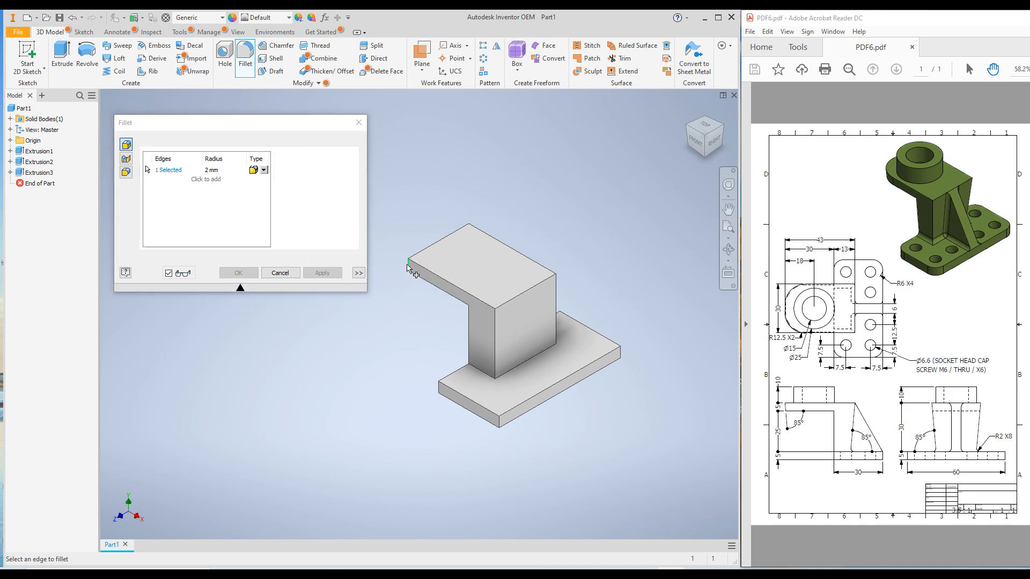
{"action": "left_click", "coordinate": [469, 234]}
{"action": "left_click", "coordinate": [215, 170]}
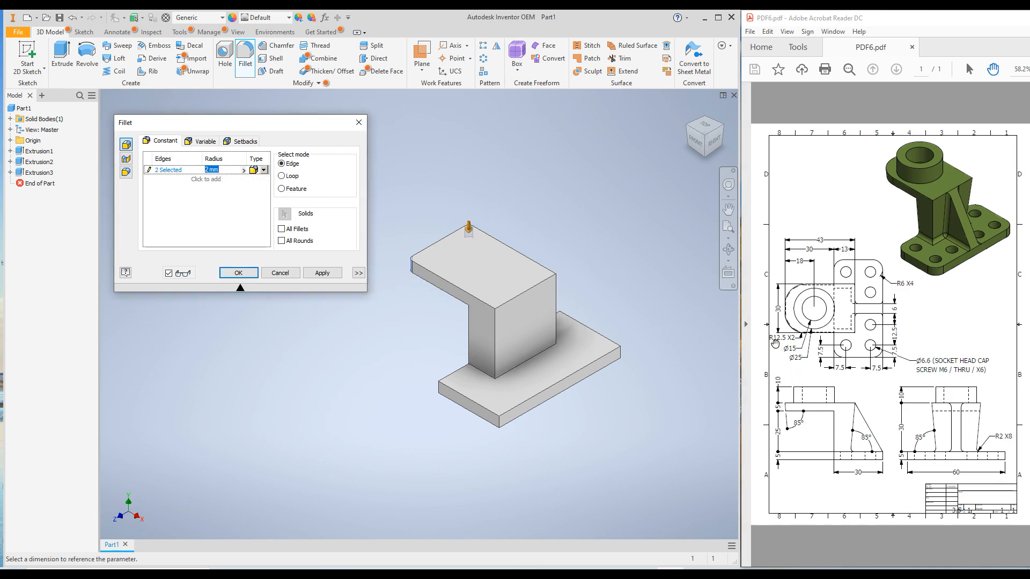
{"action": "type", "text": "12.5"}
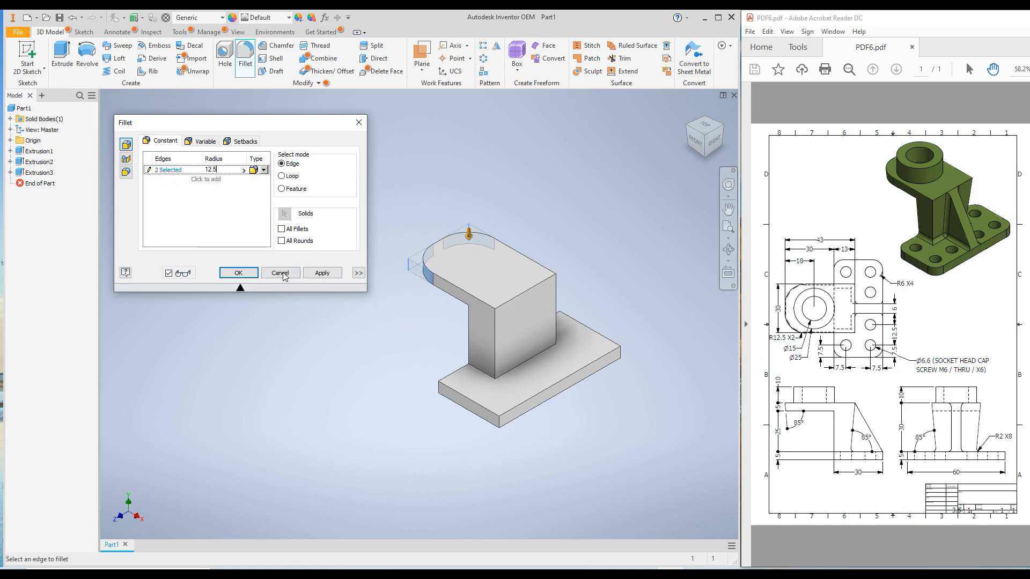
{"action": "left_click", "coordinate": [322, 273]}
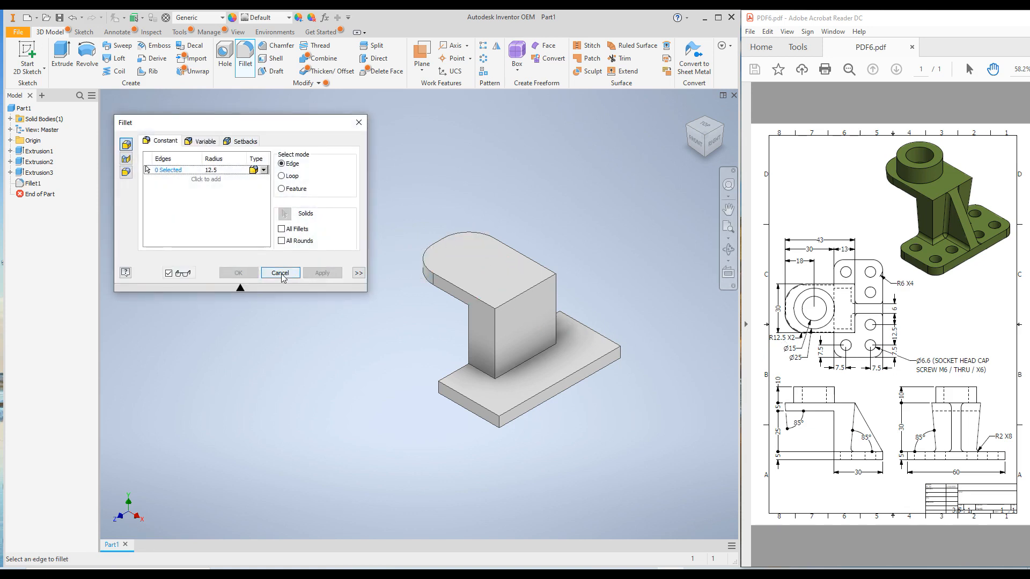
{"action": "left_click", "coordinate": [281, 273]}
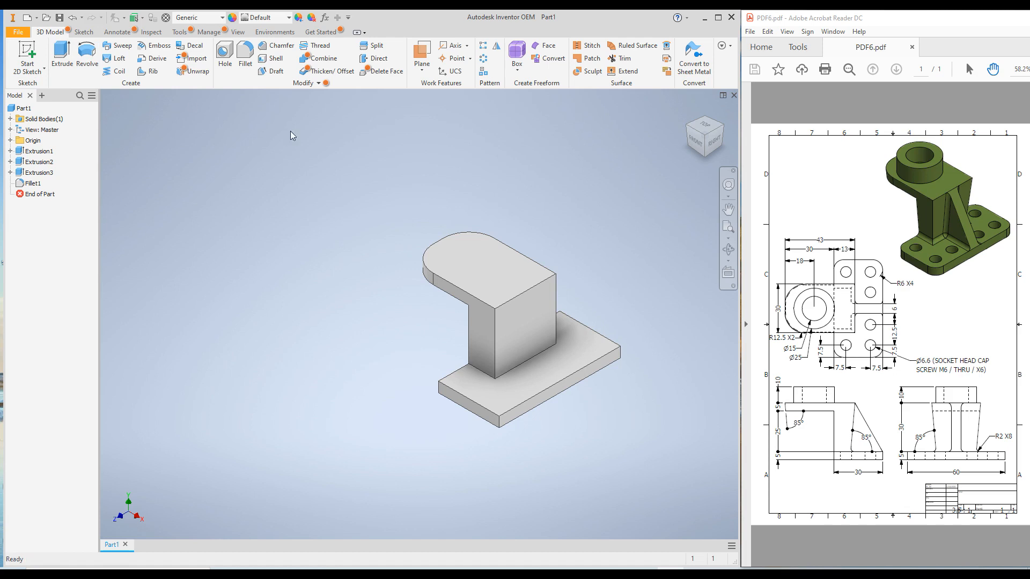
Step: Draft the upright's side faces by 5 degrees, using the arm's top face as the fixed plane with the pull direction flipped
{"action": "left_click", "coordinate": [272, 72]}
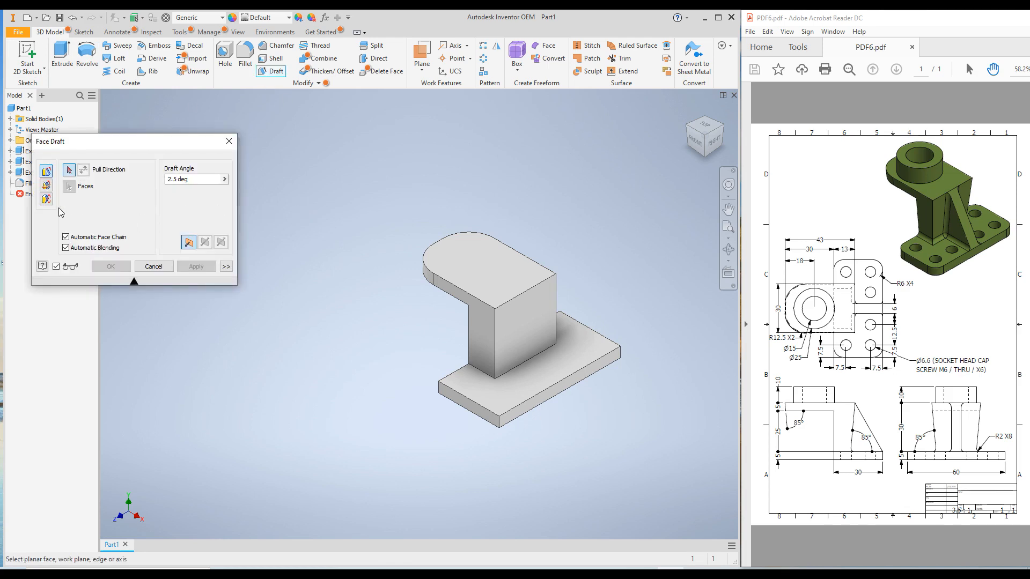
{"action": "left_click_drag", "start_coordinate": [92, 143], "coordinate": [214, 130]}
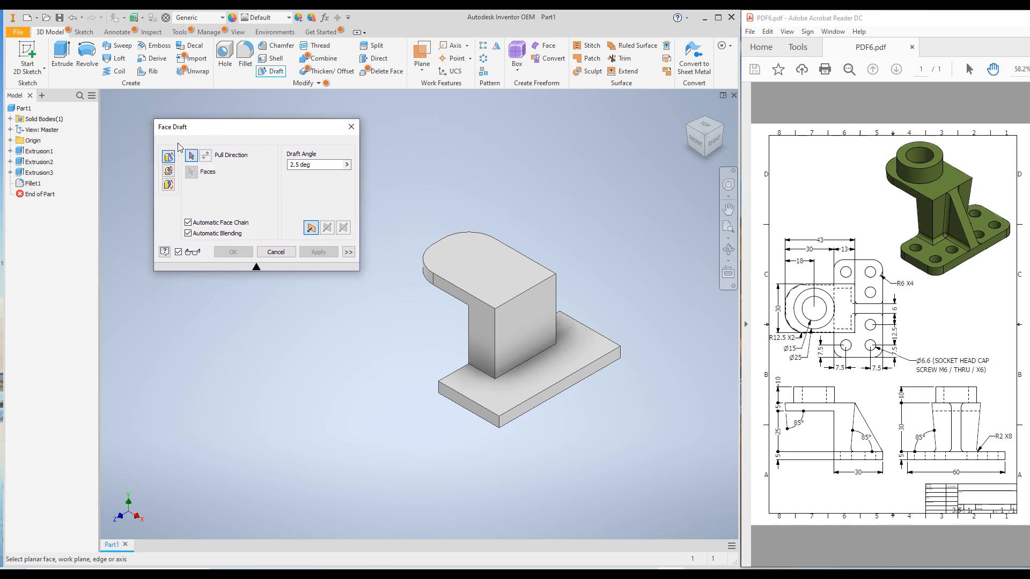
{"action": "left_click", "coordinate": [169, 171]}
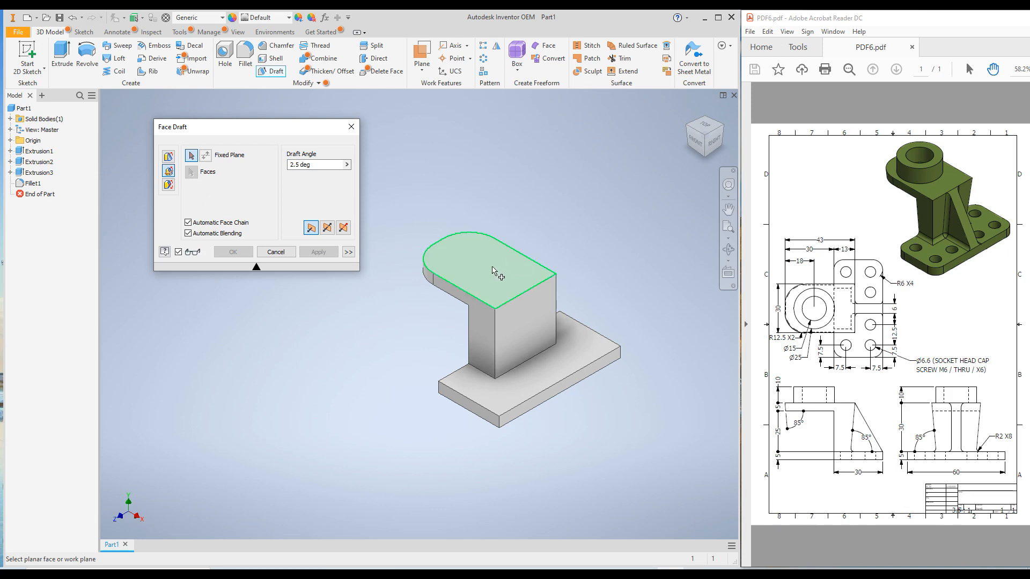
{"action": "mouse_move", "coordinate": [508, 284]}
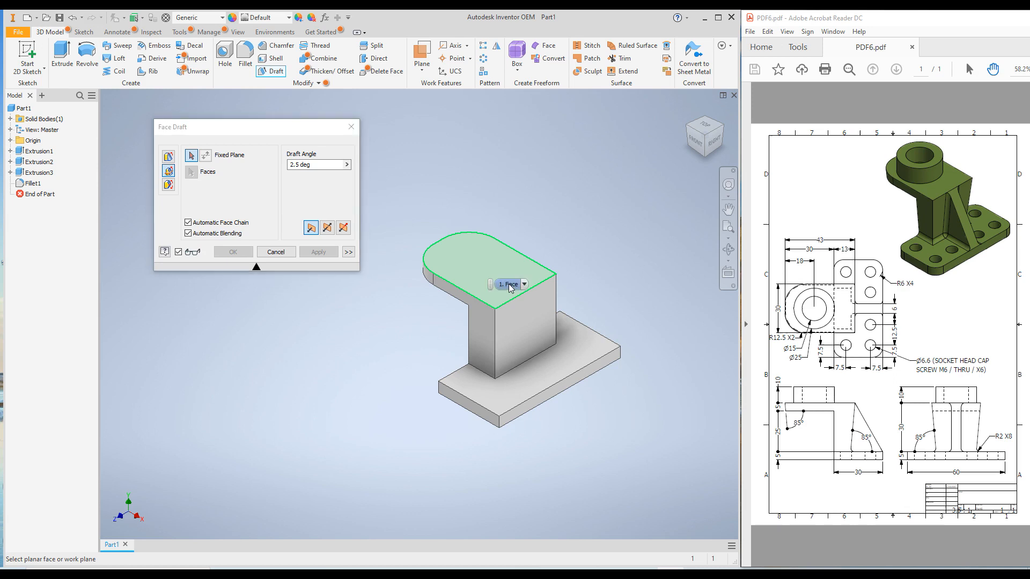
{"action": "left_click", "coordinate": [479, 272]}
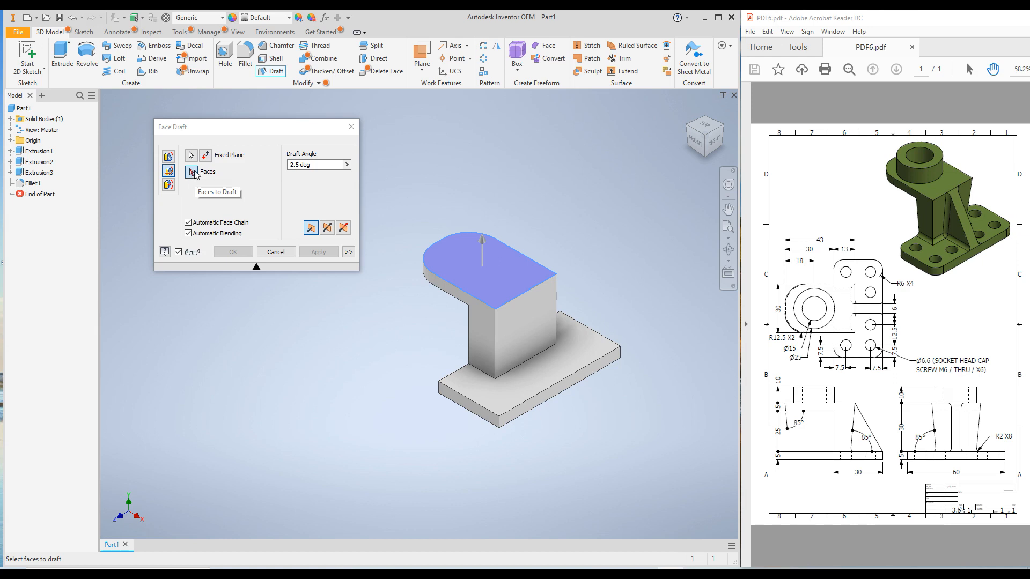
{"action": "left_click", "coordinate": [481, 326]}
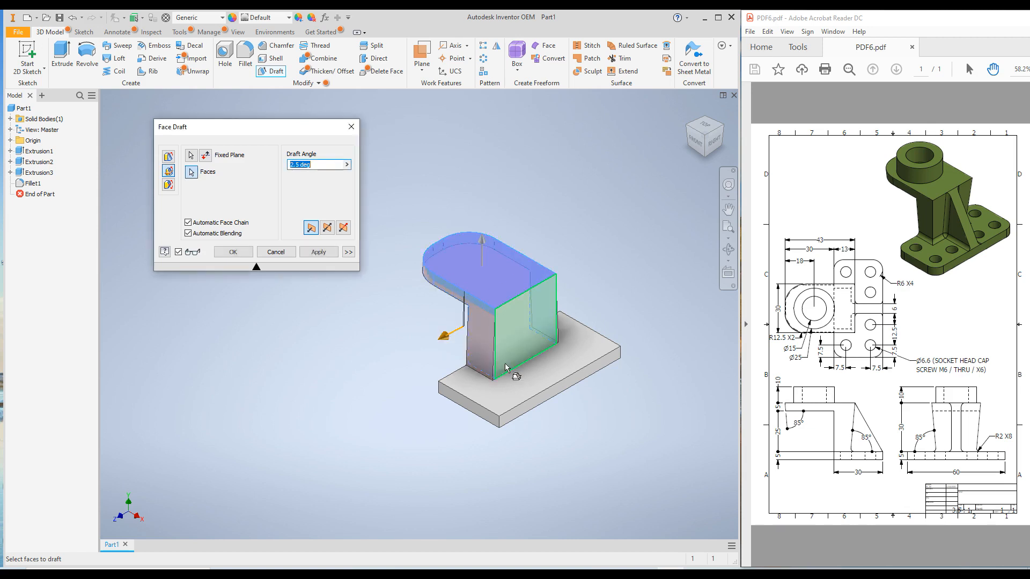
{"action": "left_click", "coordinate": [515, 341]}
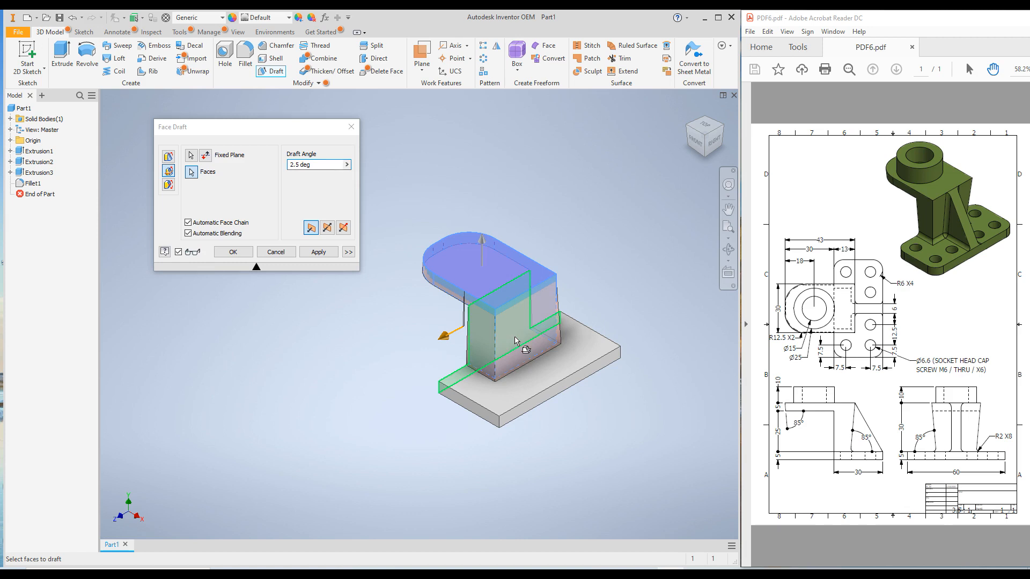
{"action": "left_click", "coordinate": [207, 157]}
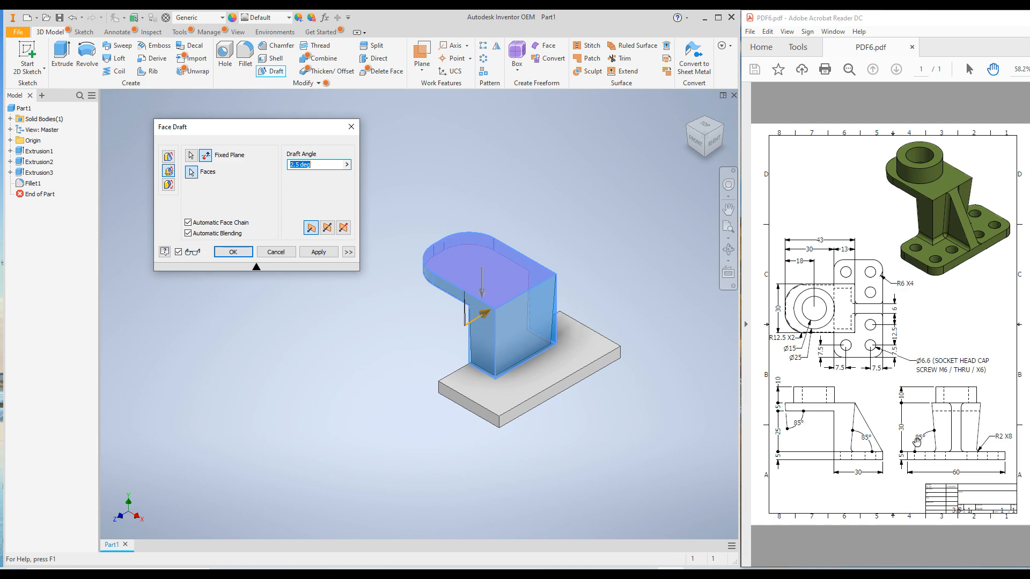
{"action": "type", "text": "5"}
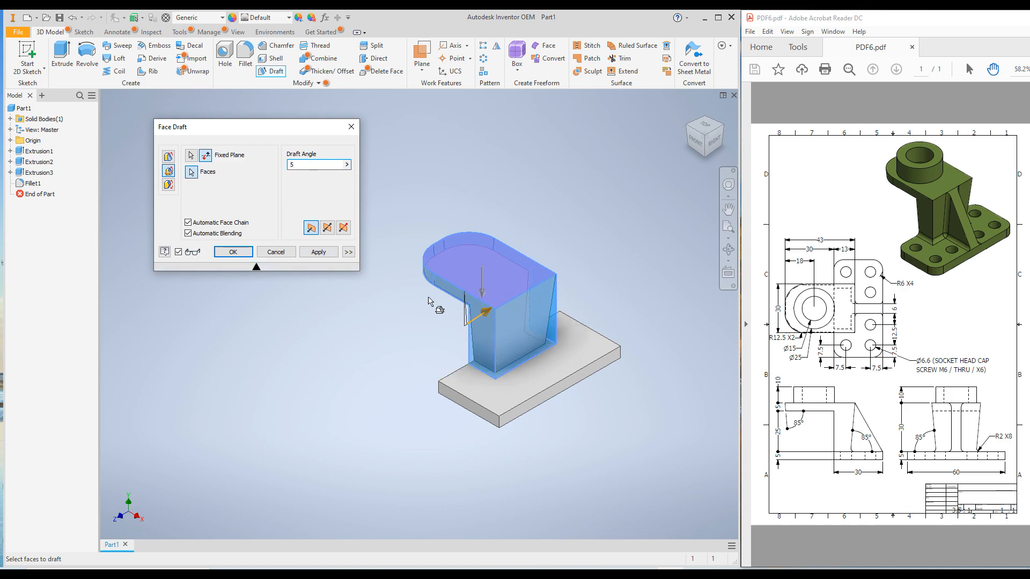
{"action": "left_click", "coordinate": [312, 253]}
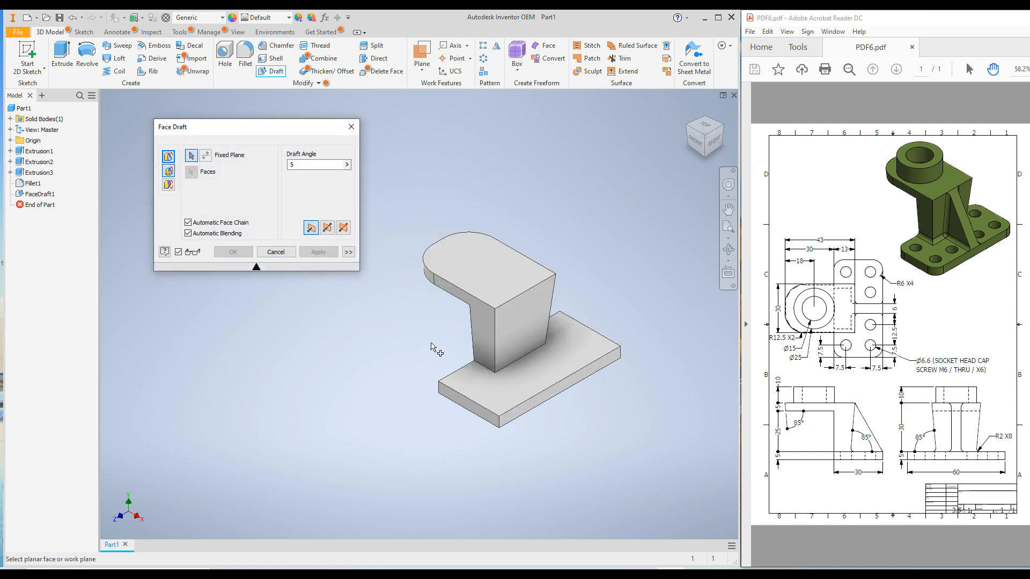
{"action": "left_click", "coordinate": [269, 253]}
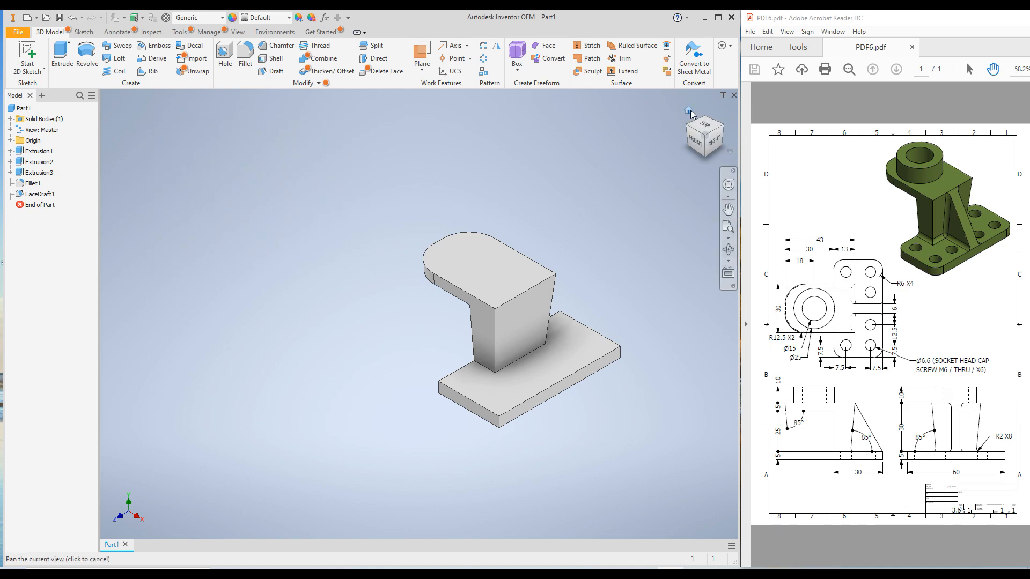
Step: Start a sketch on the arm's top face and draw a circle about 17 mm in diameter on the horizontal centreline near the rounded end
{"action": "left_click", "coordinate": [688, 110]}
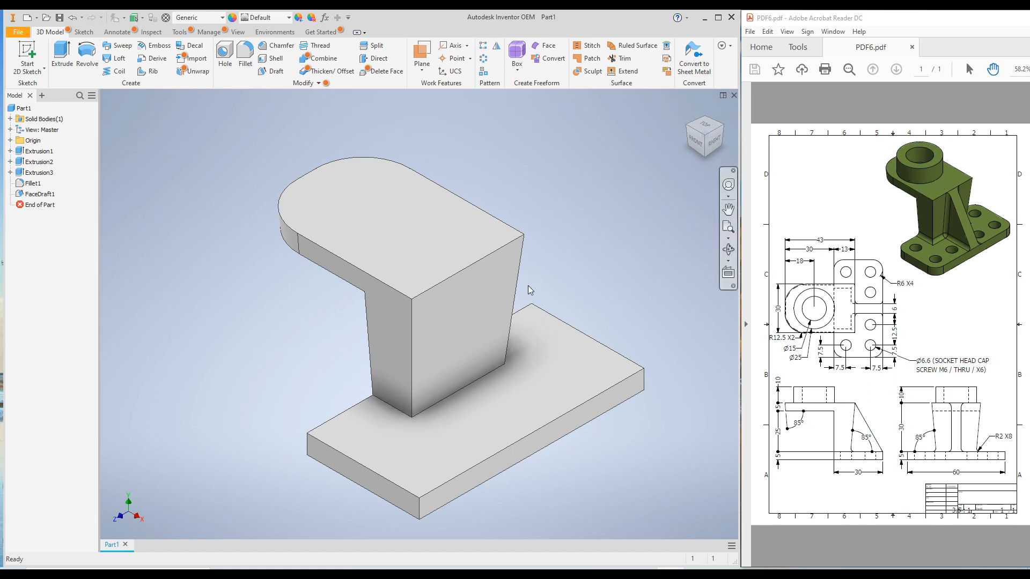
{"action": "left_click", "coordinate": [369, 215]}
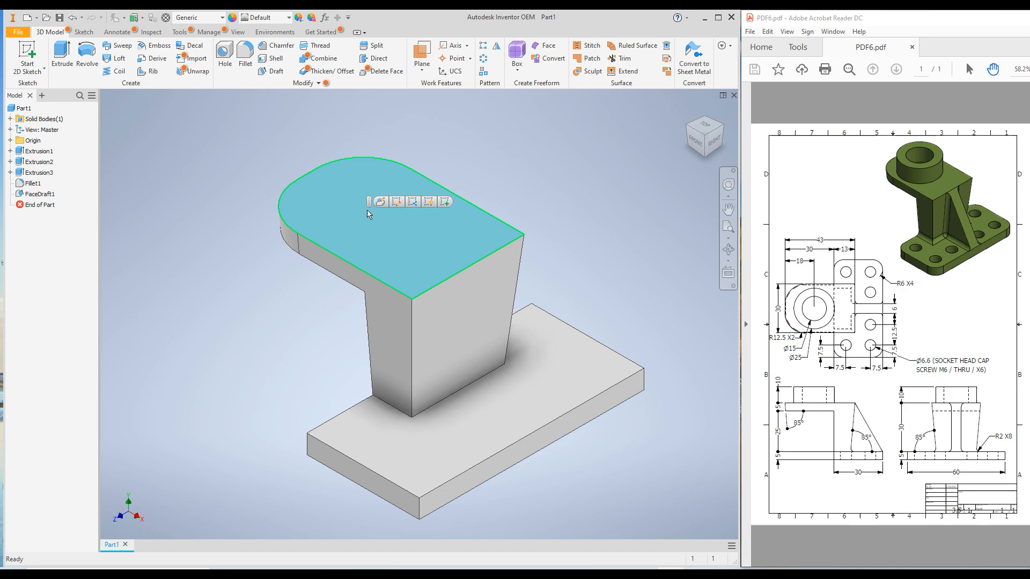
{"action": "right_click", "coordinate": [368, 214]}
{"action": "left_click", "coordinate": [364, 241]}
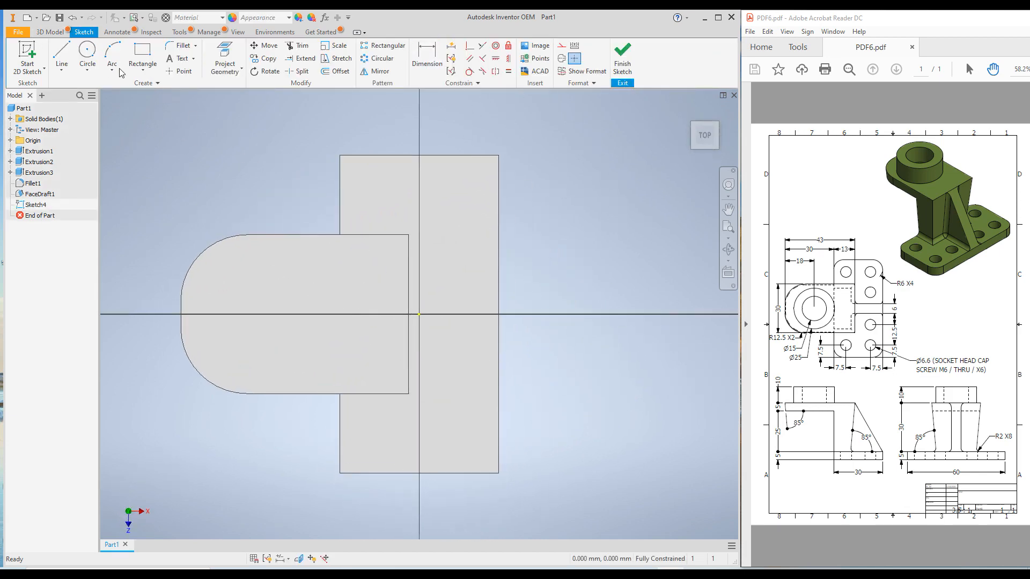
{"action": "left_click", "coordinate": [87, 49]}
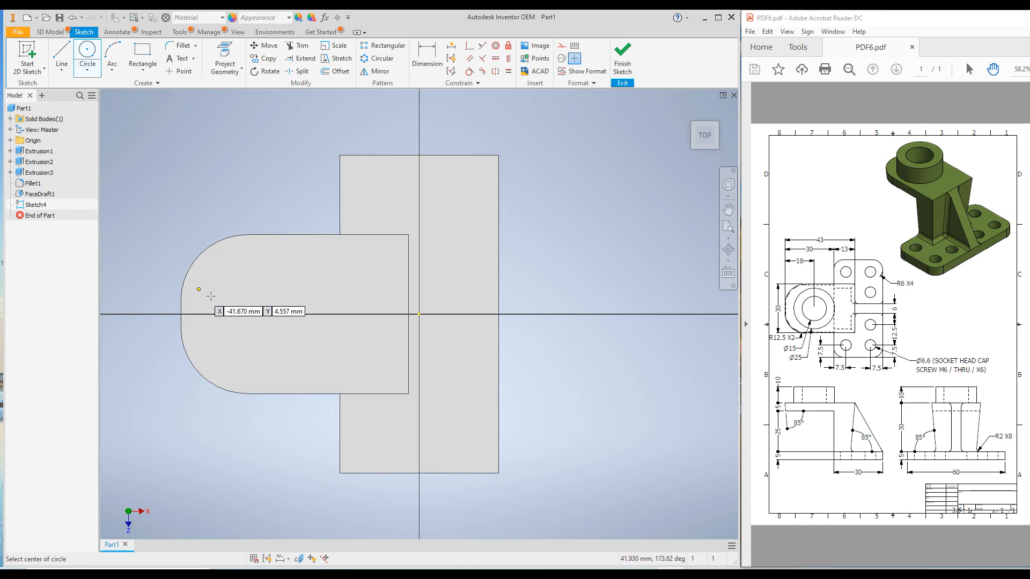
{"action": "left_click", "coordinate": [249, 314]}
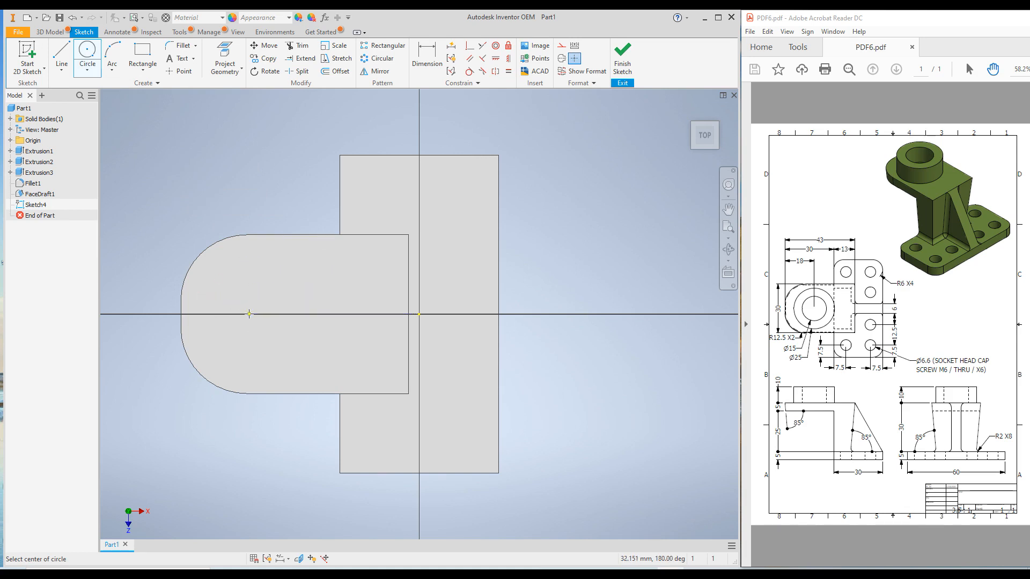
{"action": "left_click", "coordinate": [279, 349]}
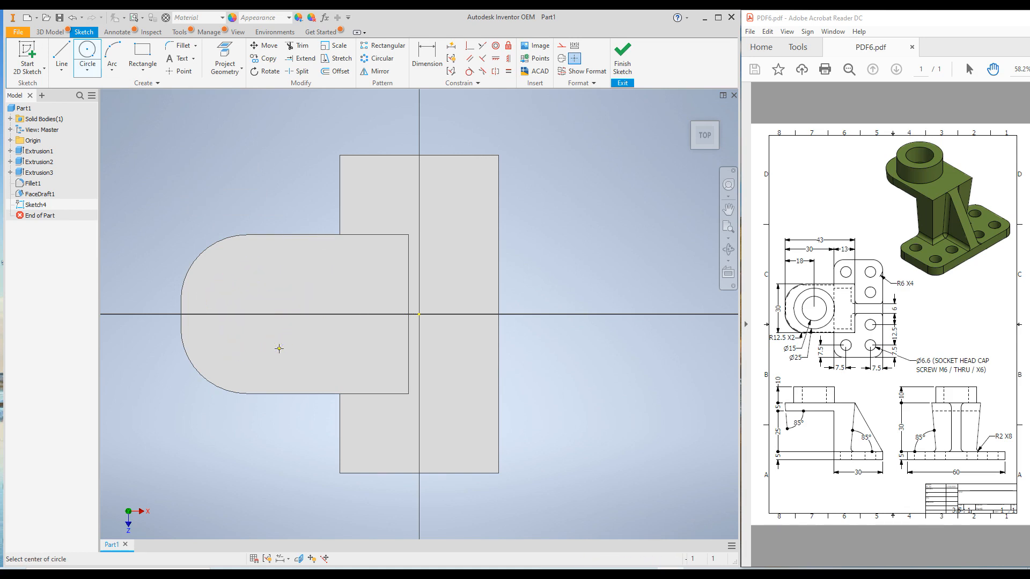
Step: Dimension the circle's diameter to 25 mm
{"action": "right_click", "coordinate": [257, 198]}
{"action": "left_click", "coordinate": [218, 214]}
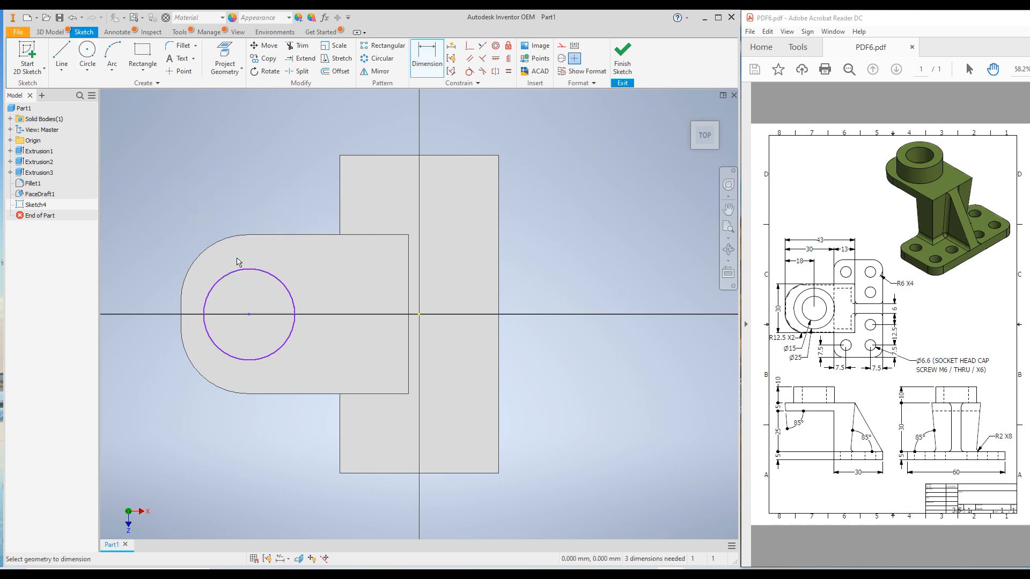
{"action": "left_click", "coordinate": [243, 272]}
{"action": "left_click", "coordinate": [275, 175]}
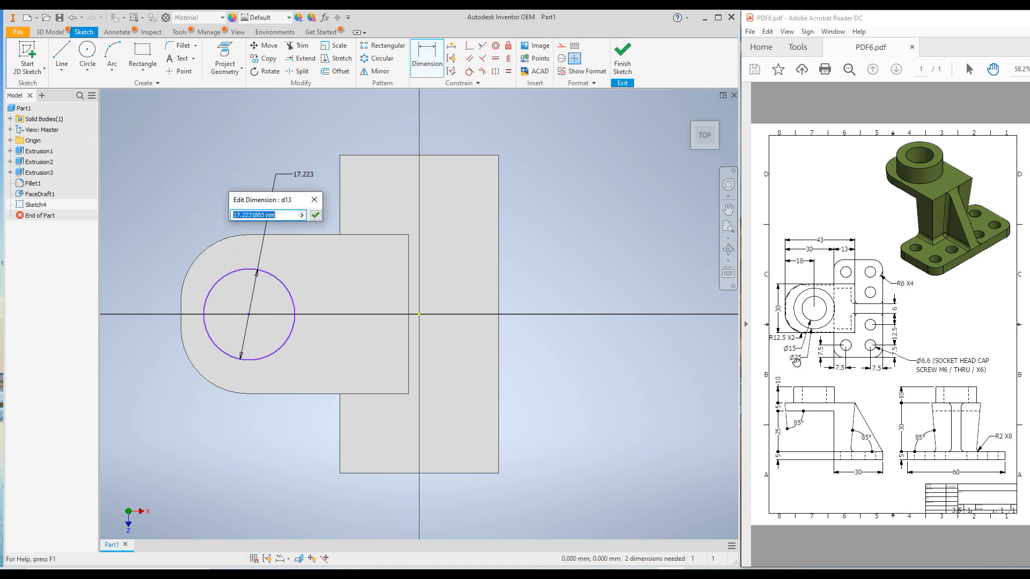
{"action": "type", "text": "25"}
{"action": "key", "text": "Return"}
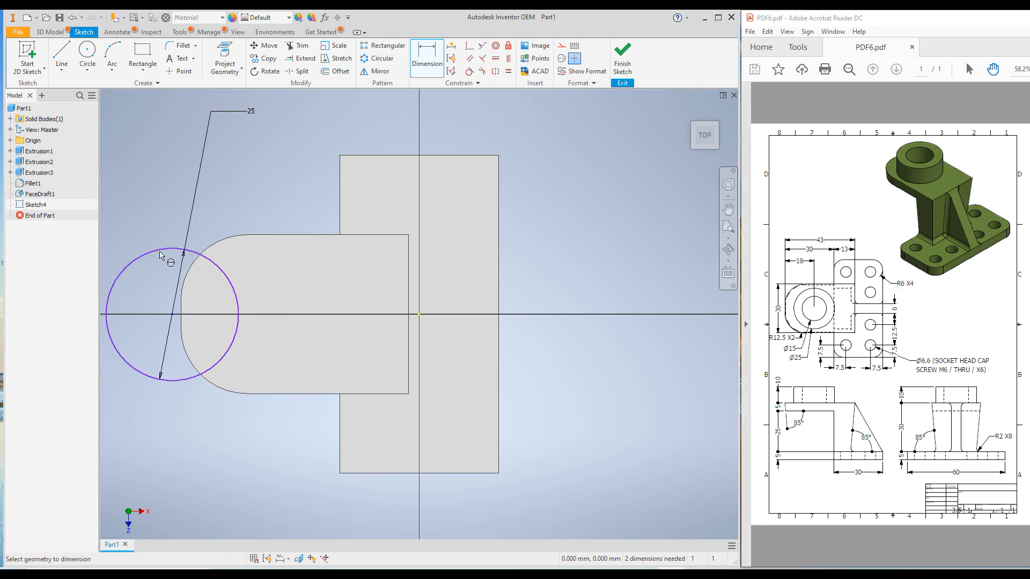
Step: Move the circle by its centre point along the horizontal centreline so that it lies within the arm's outline
{"action": "left_click", "coordinate": [262, 47]}
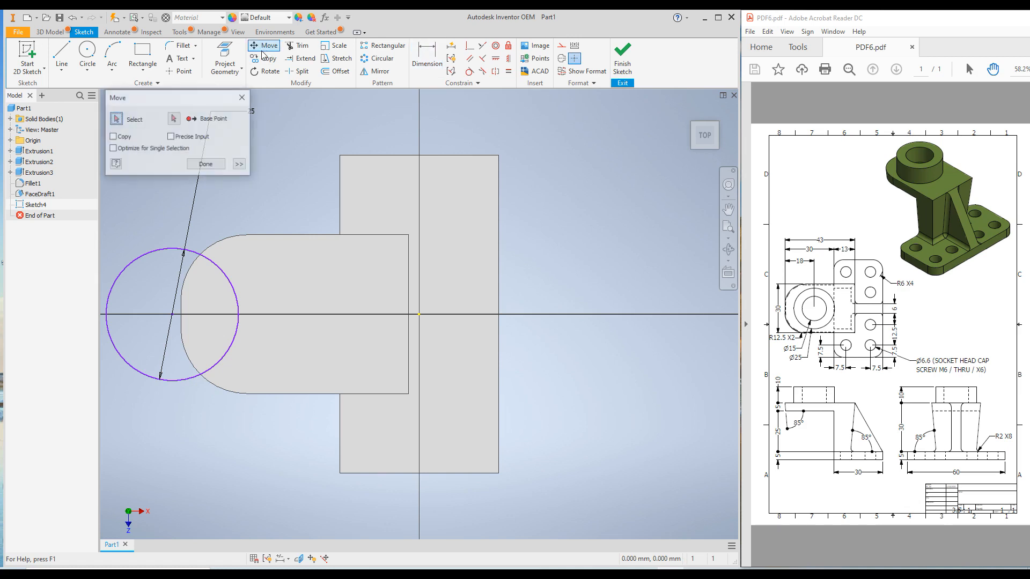
{"action": "left_click", "coordinate": [137, 263]}
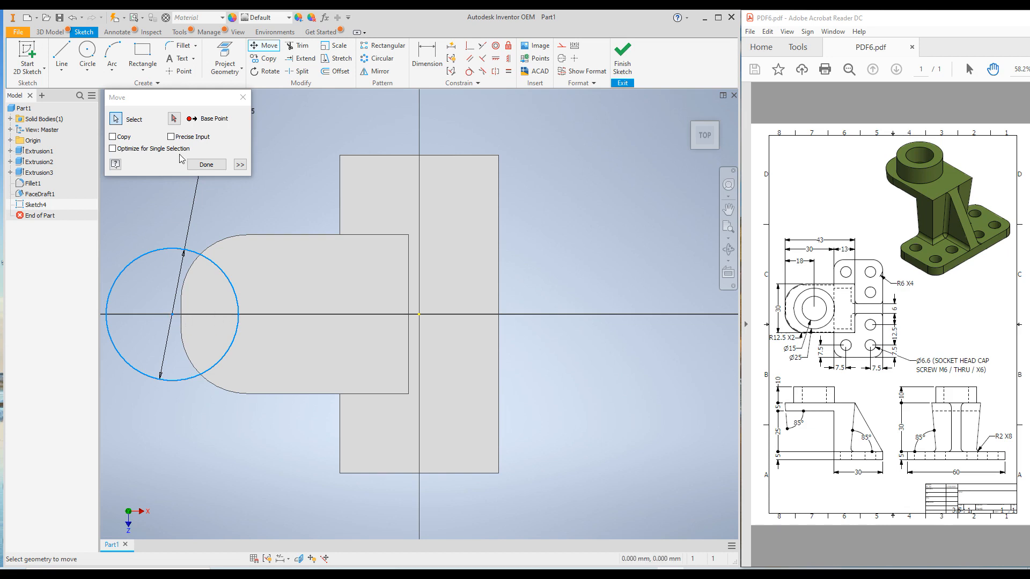
{"action": "left_click", "coordinate": [173, 120]}
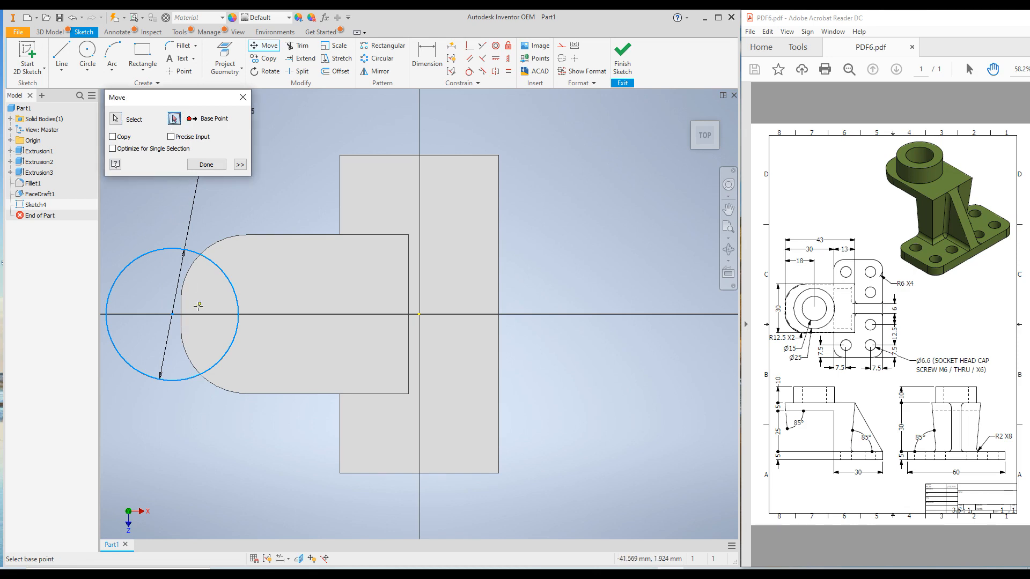
{"action": "left_click", "coordinate": [172, 314]}
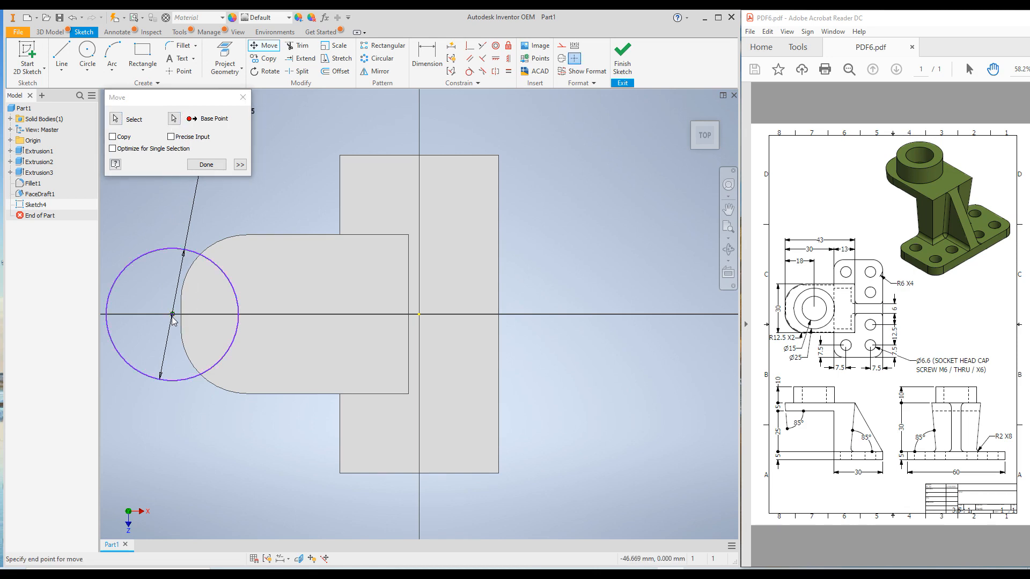
{"action": "left_click", "coordinate": [255, 315]}
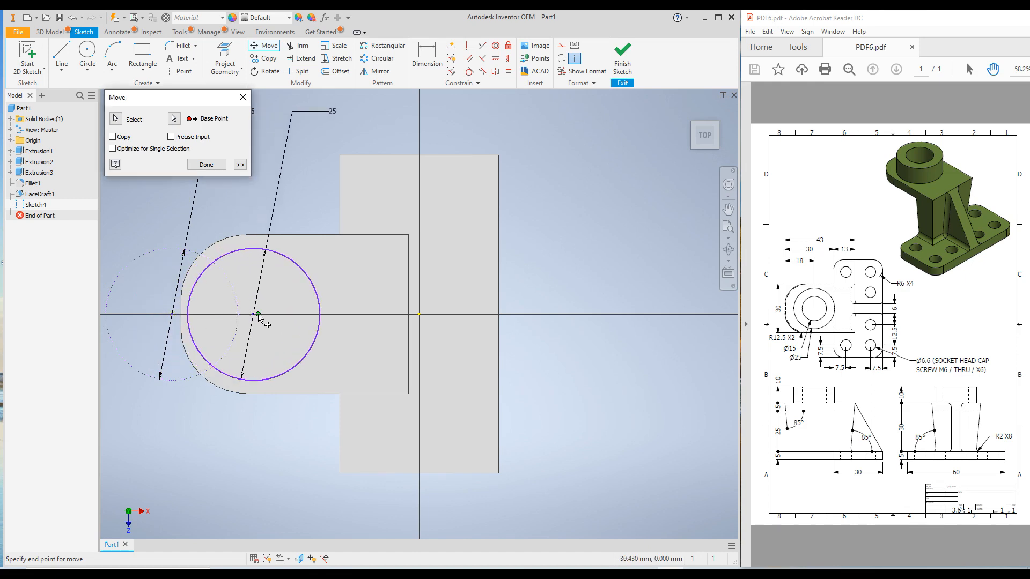
{"action": "left_click", "coordinate": [206, 165]}
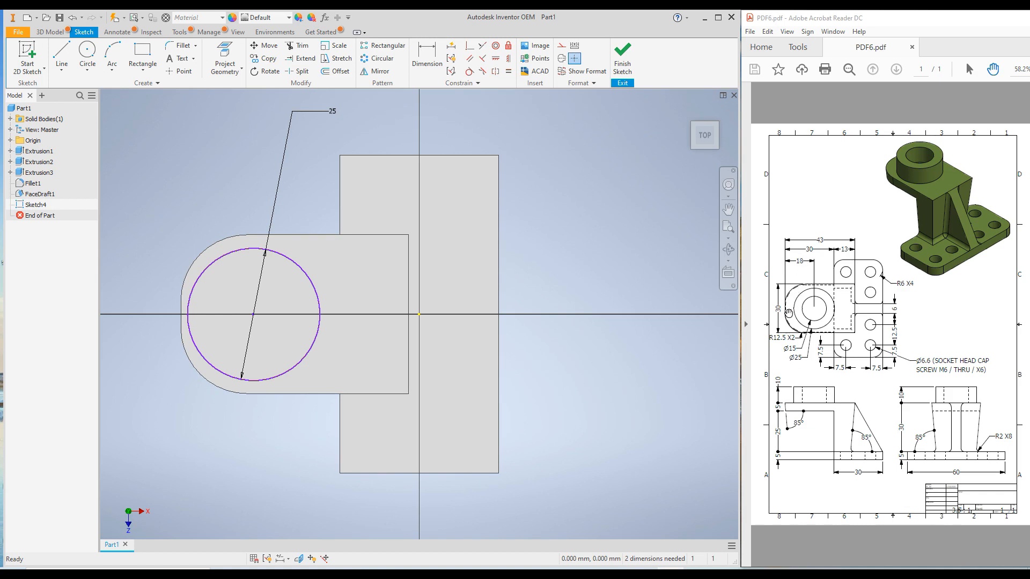
Step: Dimension the distance from the arm's straight free-end edge to the circle's centre as 18 mm
{"action": "right_click", "coordinate": [245, 139]}
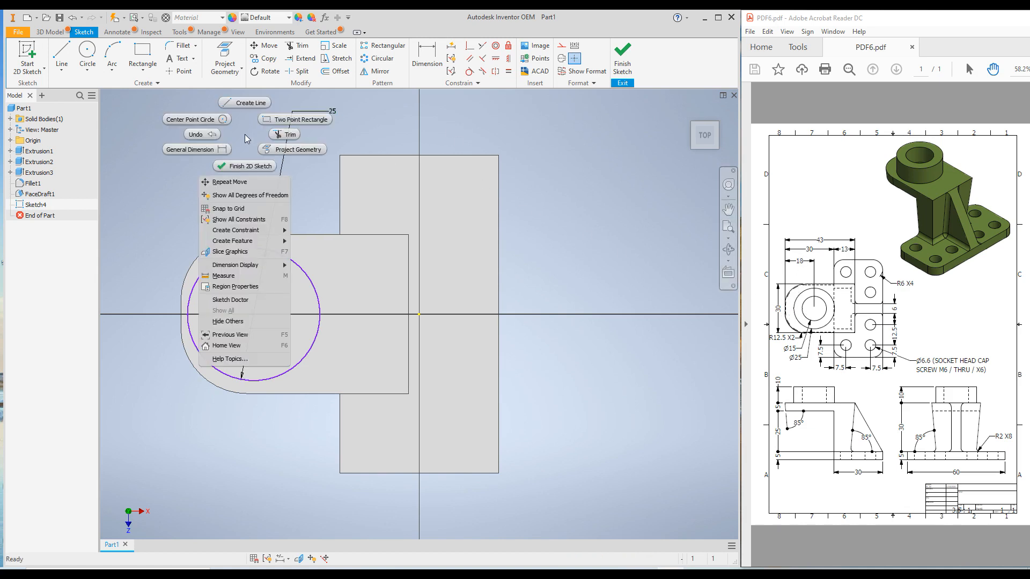
{"action": "left_click", "coordinate": [210, 151]}
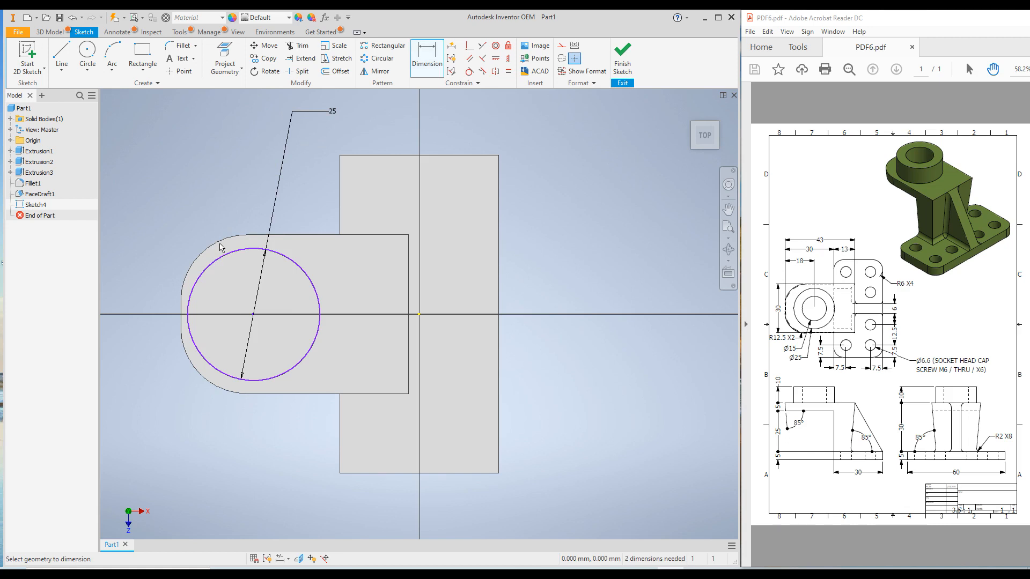
{"action": "left_click", "coordinate": [182, 312]}
{"action": "left_click", "coordinate": [253, 314]}
{"action": "left_click", "coordinate": [225, 177]}
{"action": "type", "text": "18"}
{"action": "key", "text": "Return"}
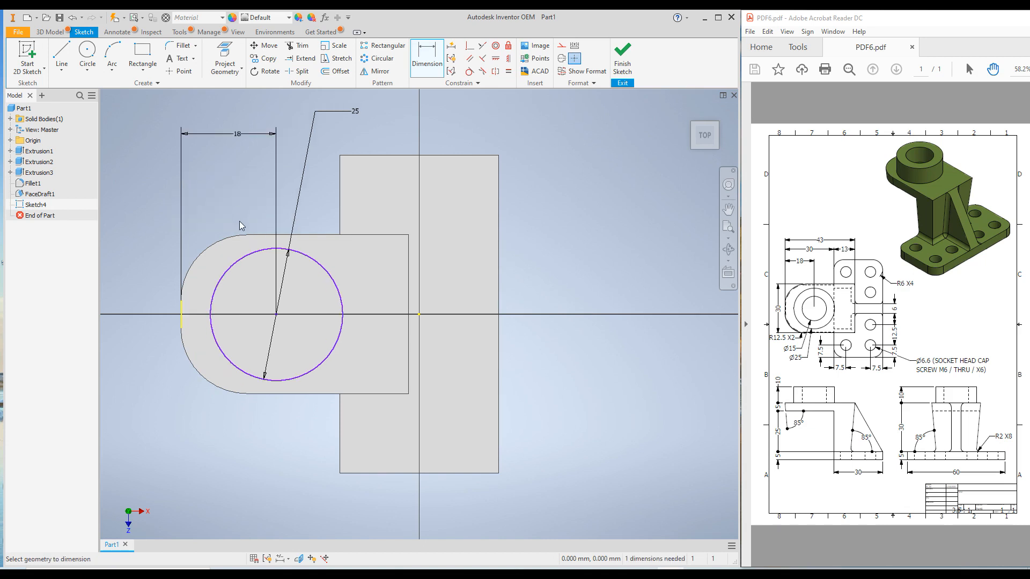
{"action": "right_click", "coordinate": [226, 188]}
{"action": "left_click", "coordinate": [262, 190]}
Step: Align the circle's centre horizontally with the sketch origin using a Horizontal constraint
{"action": "mouse_move", "coordinate": [342, 273]}
{"action": "left_mouse_down"}
{"action": "mouse_move", "coordinate": [350, 265]}
{"action": "mouse_move", "coordinate": [338, 287]}
{"action": "left_mouse_up"}
{"action": "left_click_drag", "start_coordinate": [276, 315], "coordinate": [292, 285]}
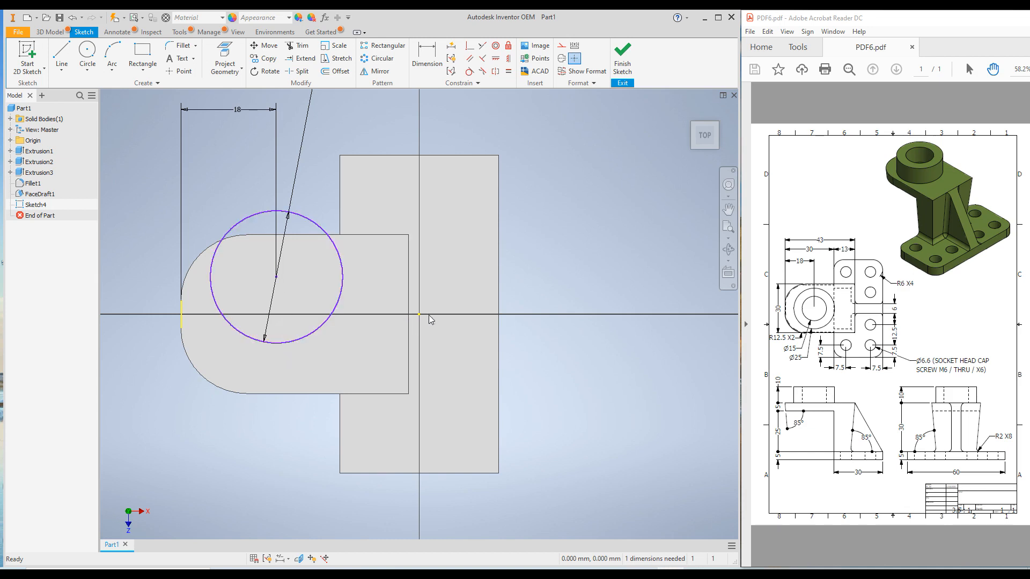
{"action": "left_click", "coordinate": [498, 60]}
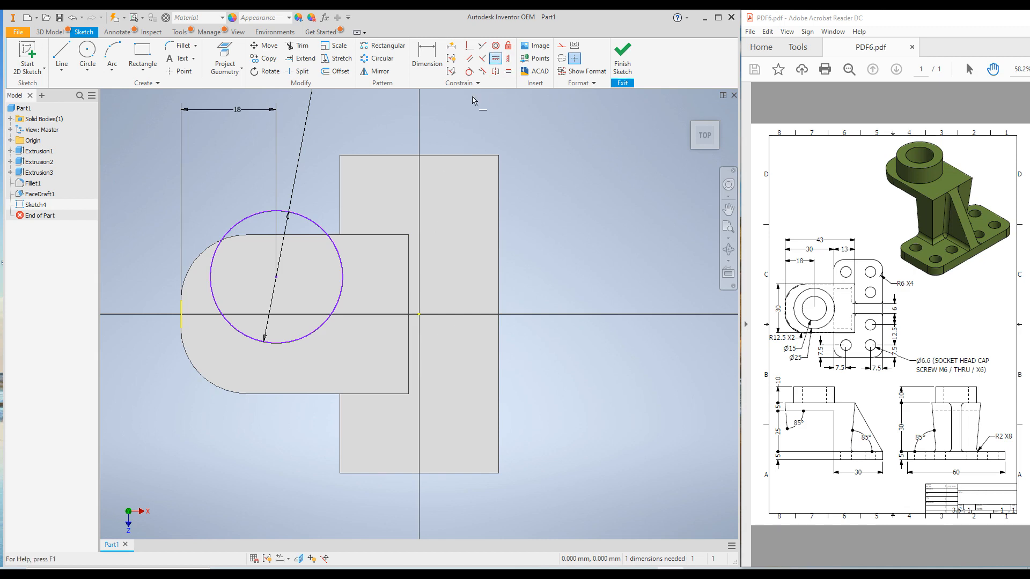
{"action": "left_click", "coordinate": [277, 277]}
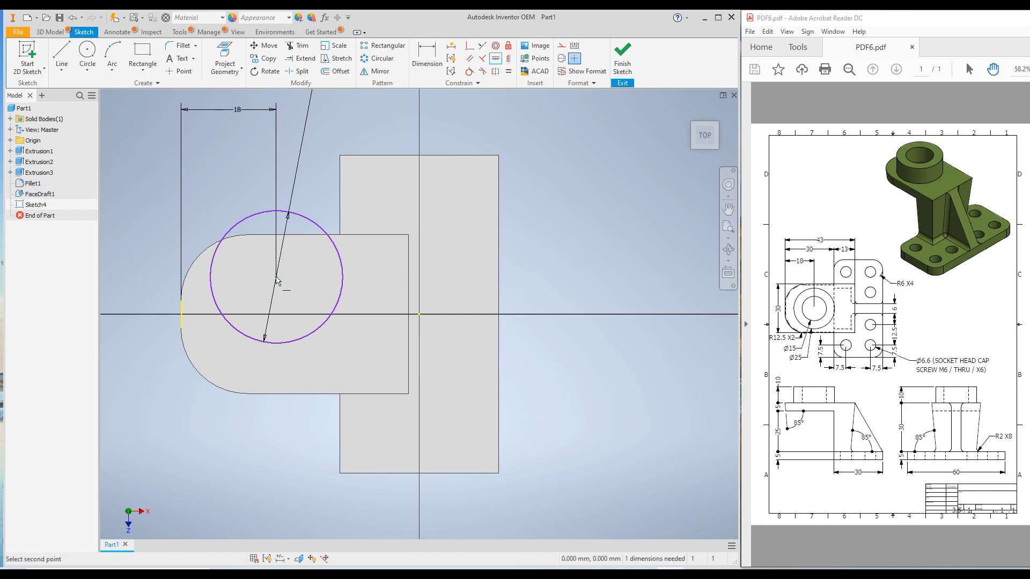
{"action": "left_click", "coordinate": [419, 315]}
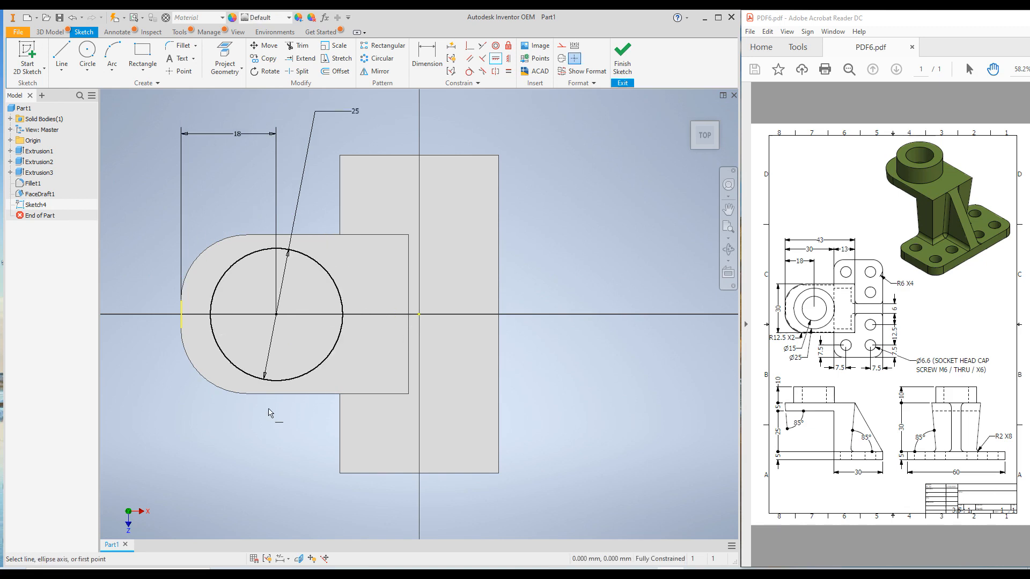
Step: Finish the boss sketch and extrude the circle 10 mm upward from the arm's top face, joined to the body
{"action": "left_click", "coordinate": [624, 54]}
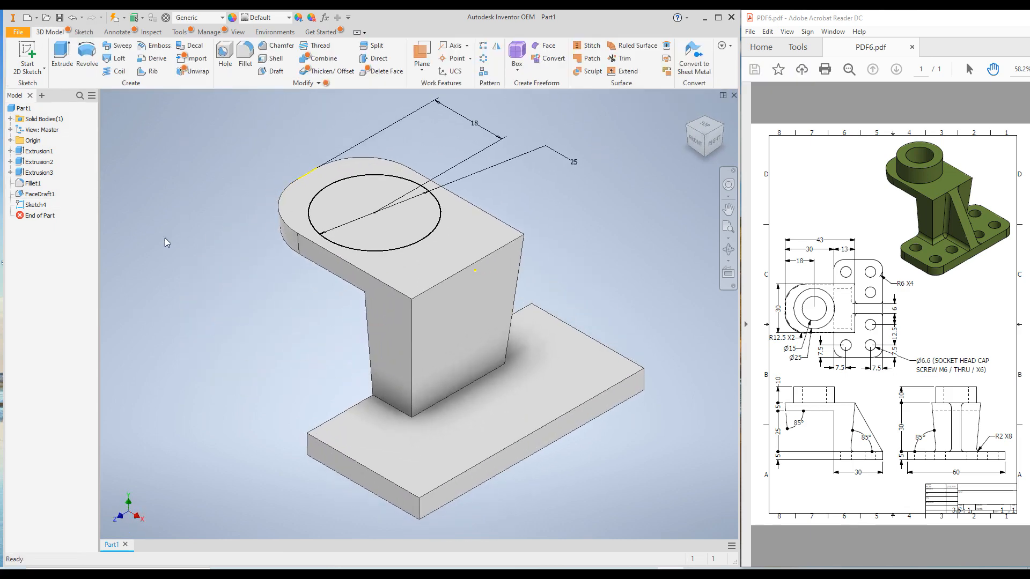
{"action": "left_click", "coordinate": [62, 53]}
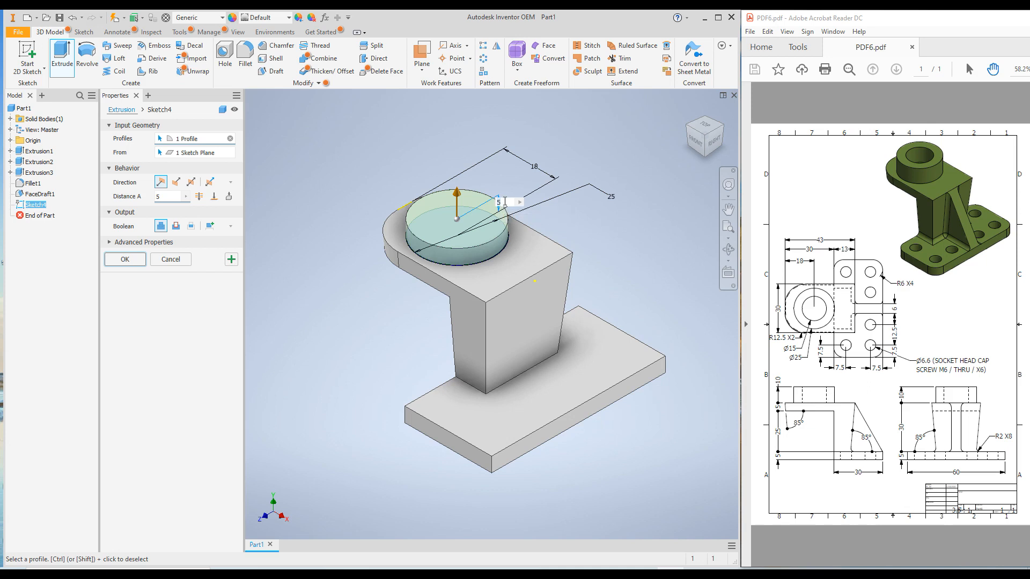
{"action": "left_click", "coordinate": [164, 196]}
{"action": "type", "text": "10"}
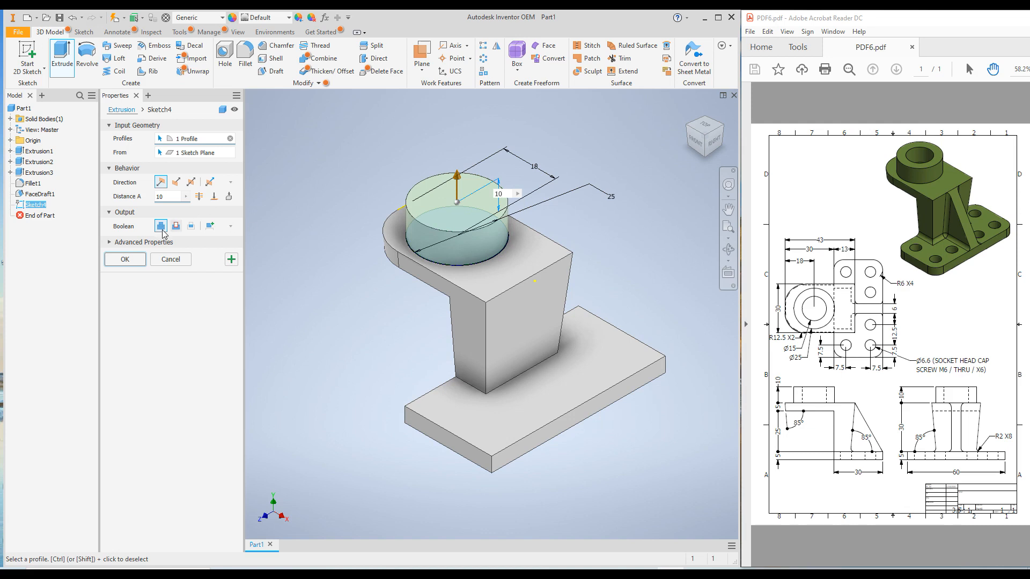
{"action": "left_click", "coordinate": [127, 261]}
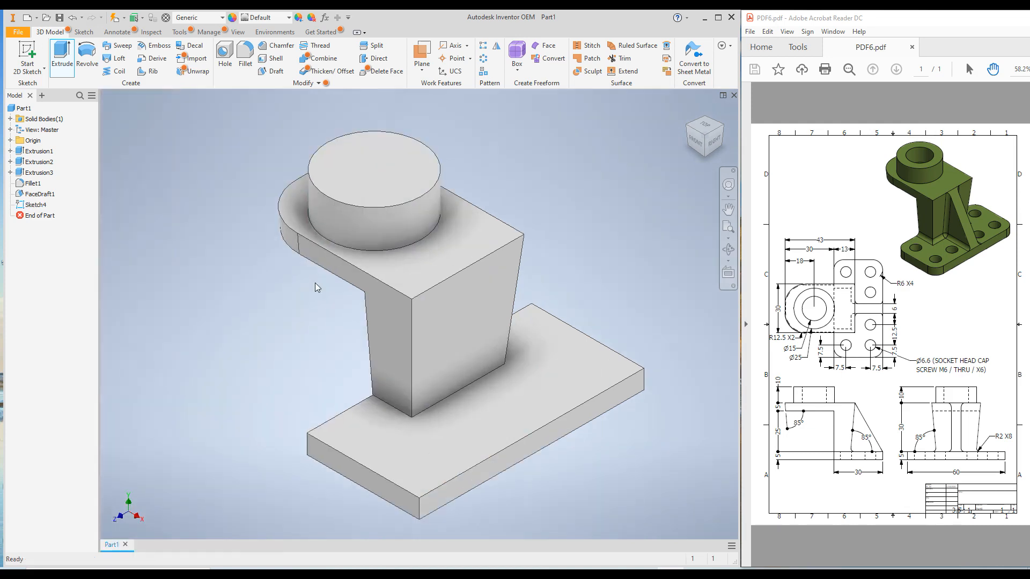
{"action": "left_click", "coordinate": [690, 110]}
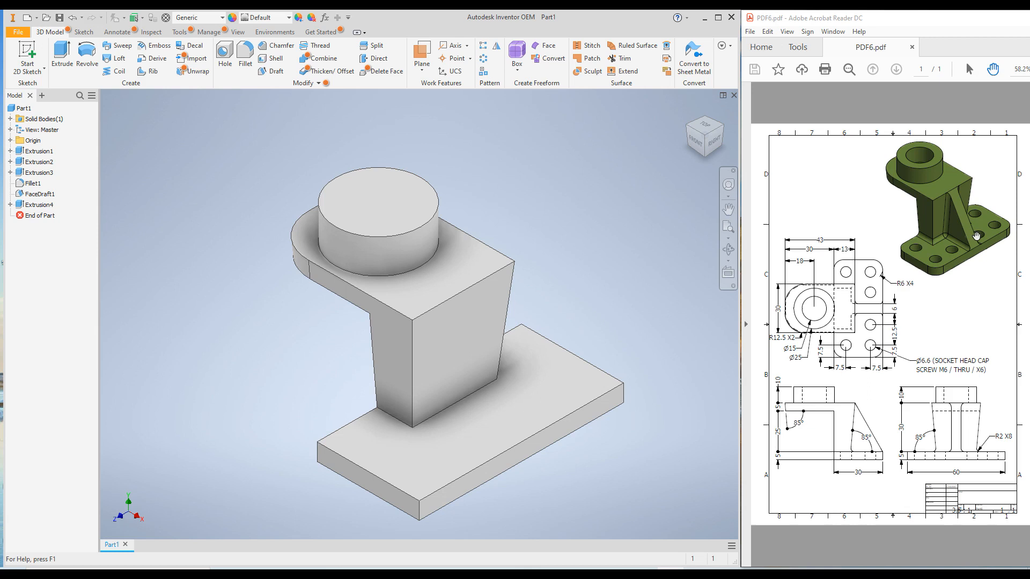
Step: Sketch on the XY plane a sloped line from the upright's outer top corner to the base plate's outer top edge
{"action": "left_click", "coordinate": [10, 140]}
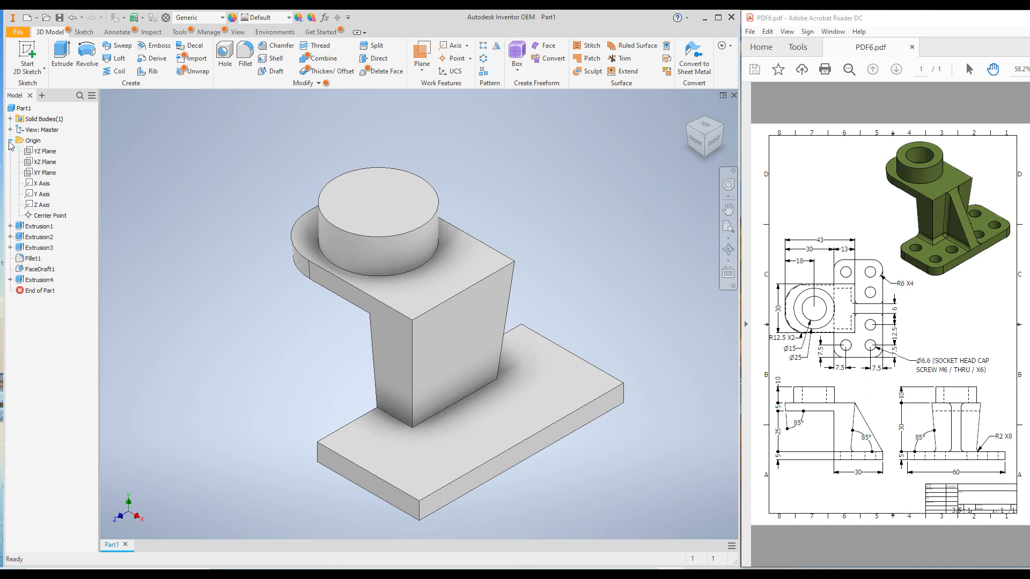
{"action": "left_click", "coordinate": [45, 173]}
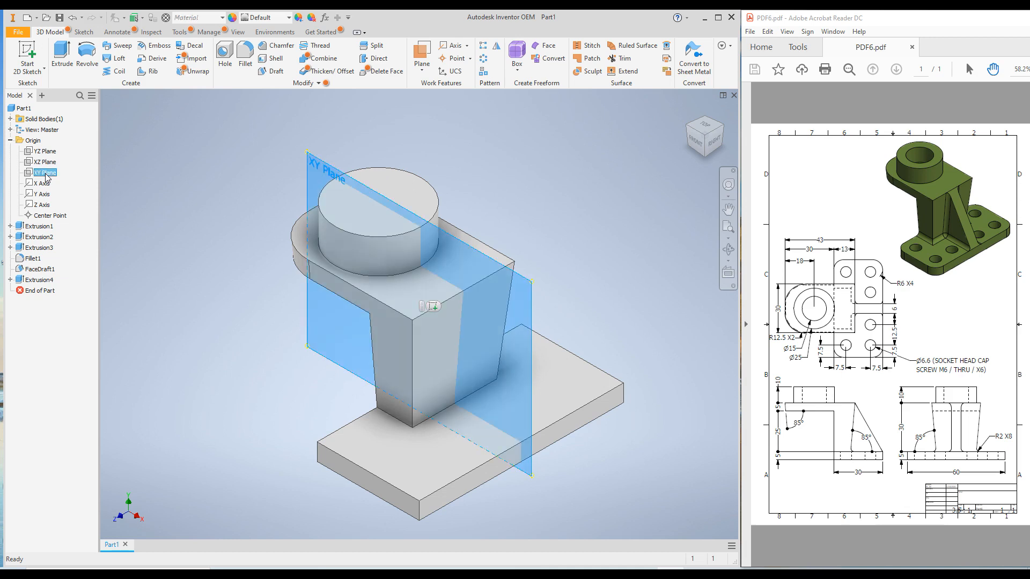
{"action": "right_click", "coordinate": [46, 177]}
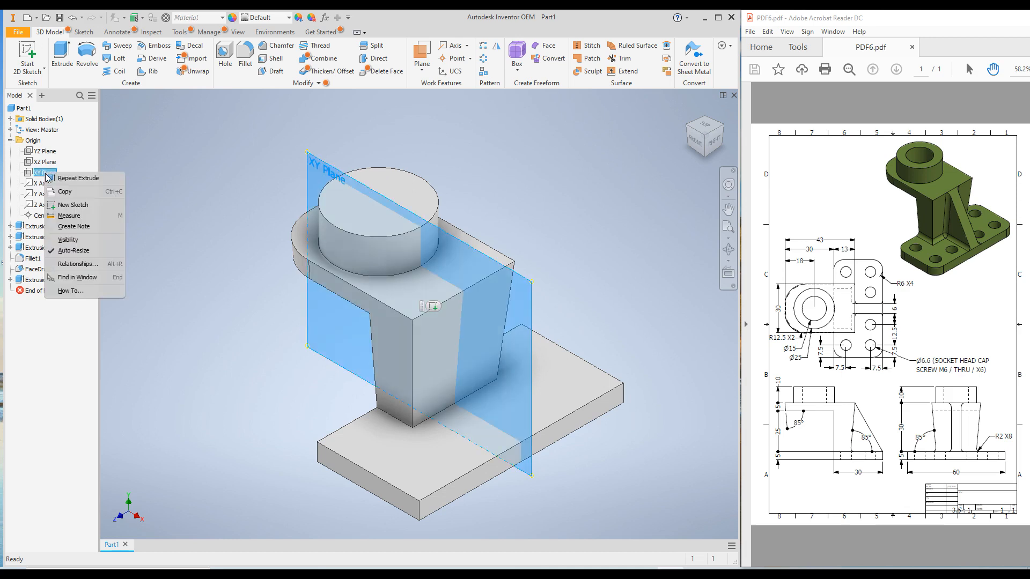
{"action": "left_click", "coordinate": [73, 209]}
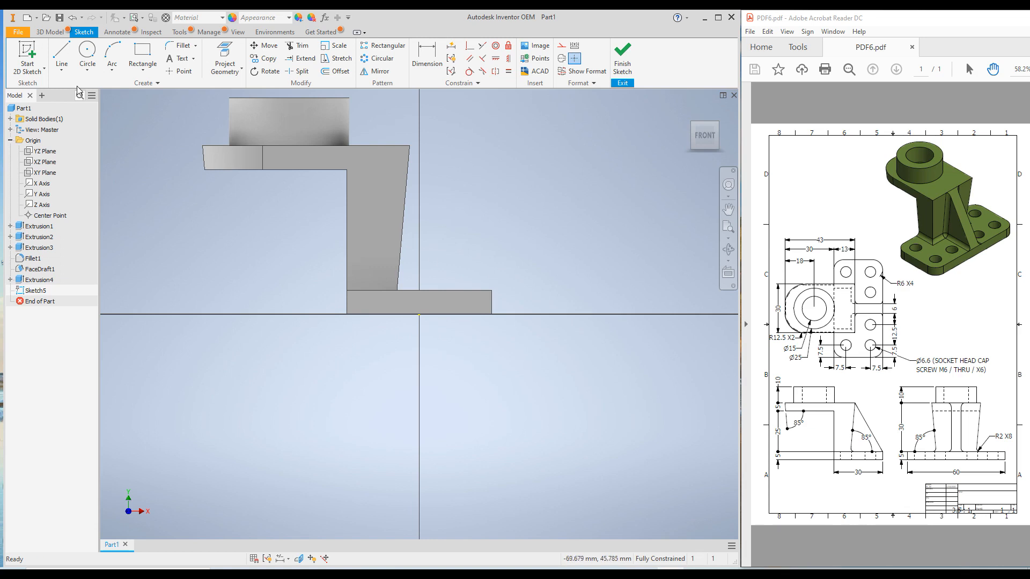
{"action": "left_click", "coordinate": [60, 53]}
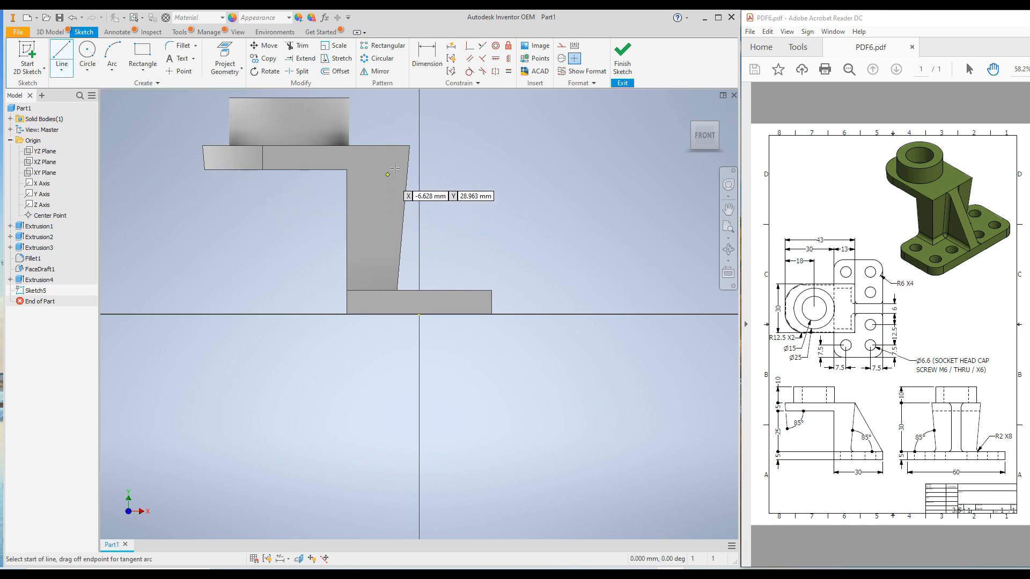
{"action": "left_click", "coordinate": [410, 145]}
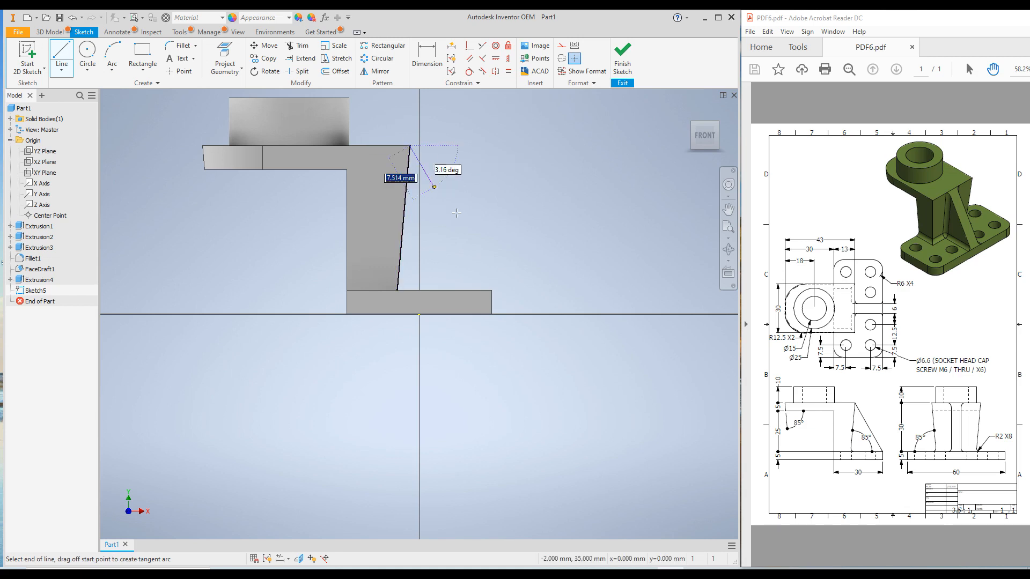
{"action": "left_click", "coordinate": [492, 291]}
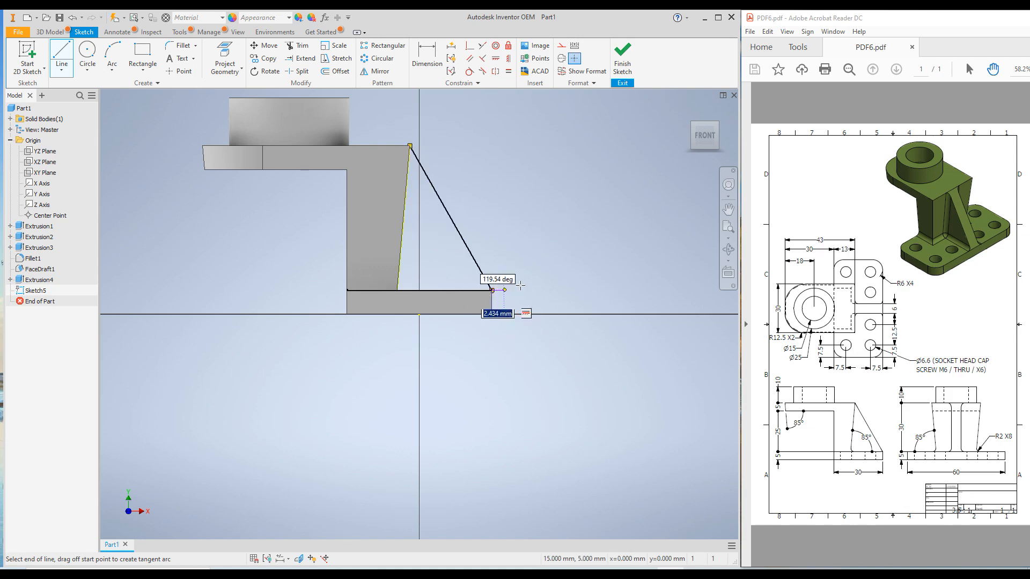
{"action": "right_click", "coordinate": [561, 267]}
{"action": "left_click", "coordinate": [598, 269]}
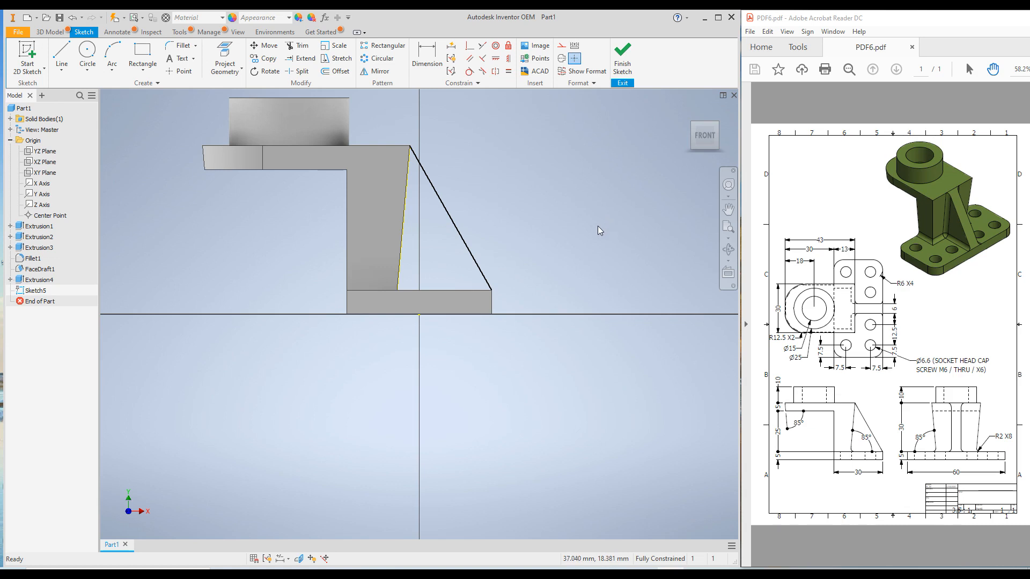
Step: Convert the projected upright and base plate edges in the sketch to construction lines, leaving the sloped line as the only profile
{"action": "middle_click_drag", "start_coordinate": [598, 227], "coordinate": [575, 244], "text": "shift"}
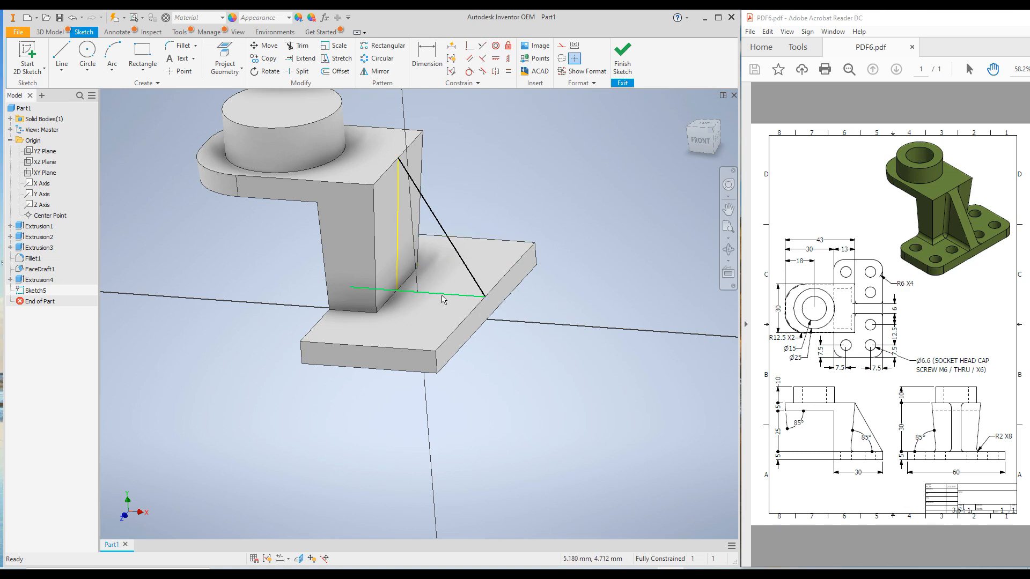
{"action": "left_click", "coordinate": [398, 228], "text": "ctrl"}
{"action": "left_click", "coordinate": [438, 295]}
{"action": "left_click", "coordinate": [562, 45]}
{"action": "left_click", "coordinate": [588, 159]}
{"action": "left_click", "coordinate": [402, 209]}
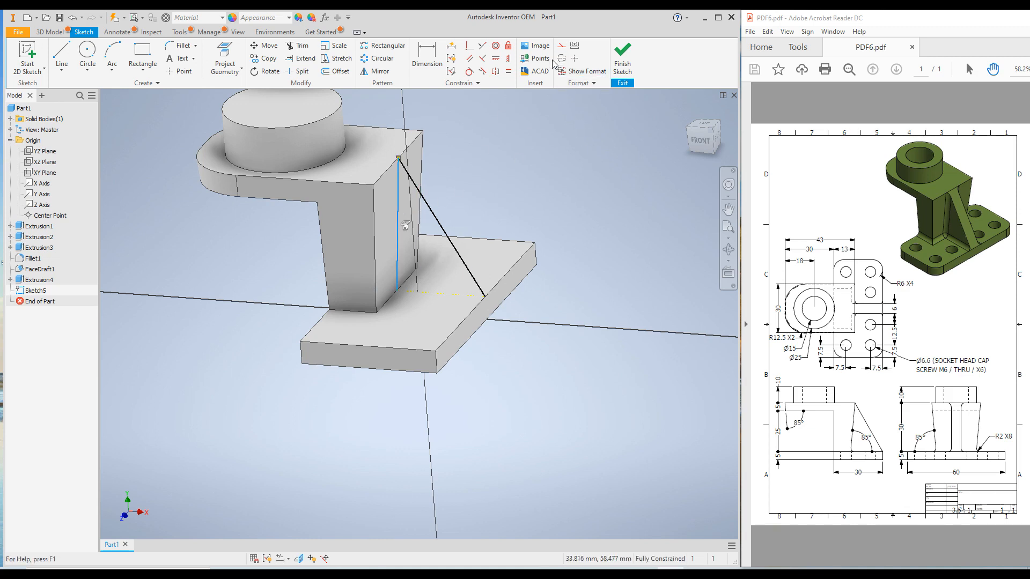
{"action": "left_click", "coordinate": [561, 46]}
{"action": "left_click", "coordinate": [598, 203]}
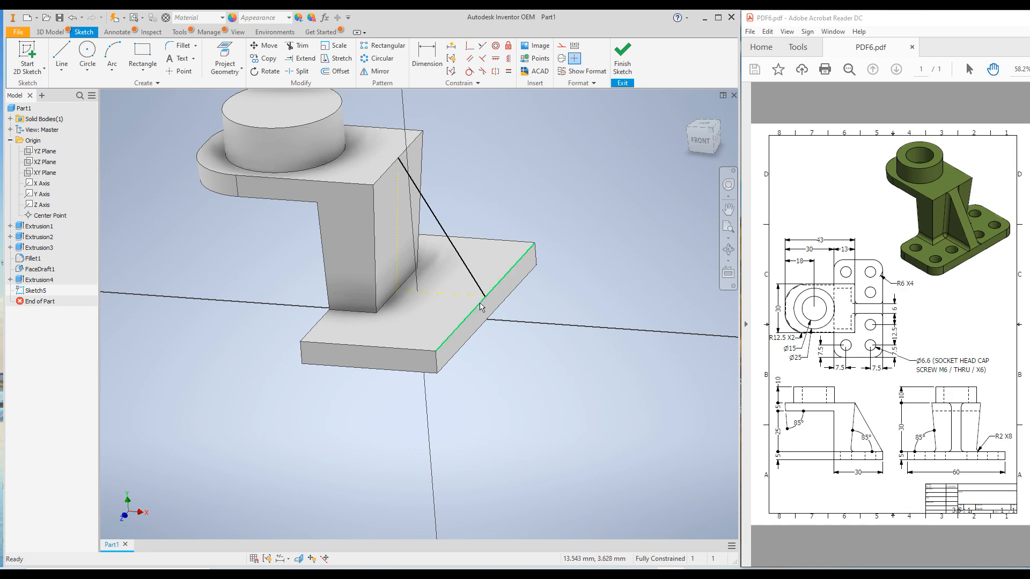
Step: Create a 6 mm thick rib from the sloped line, parallel to the sketch plane and filling towards the upright and base plate
{"action": "left_click", "coordinate": [623, 59]}
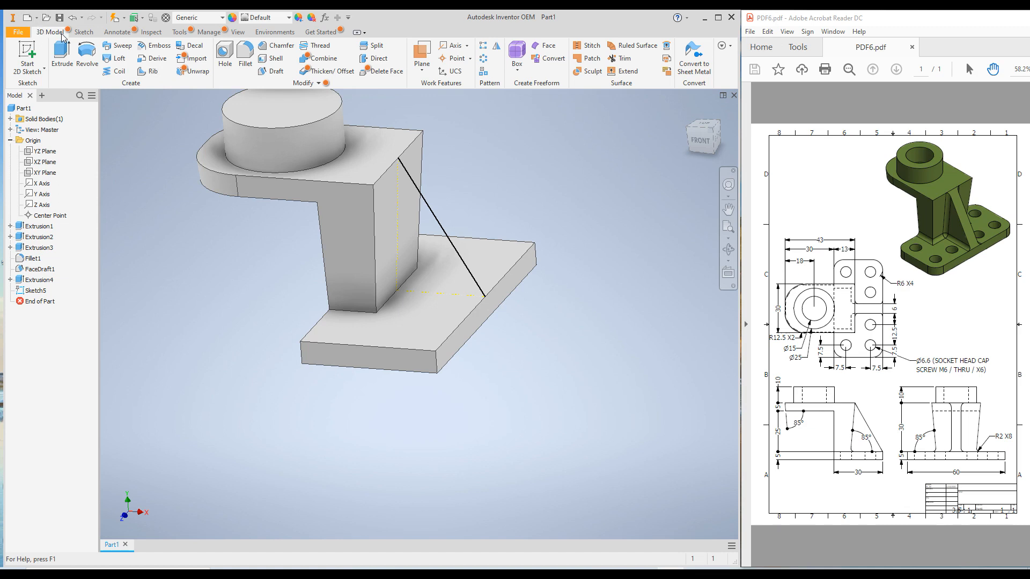
{"action": "left_click", "coordinate": [150, 74]}
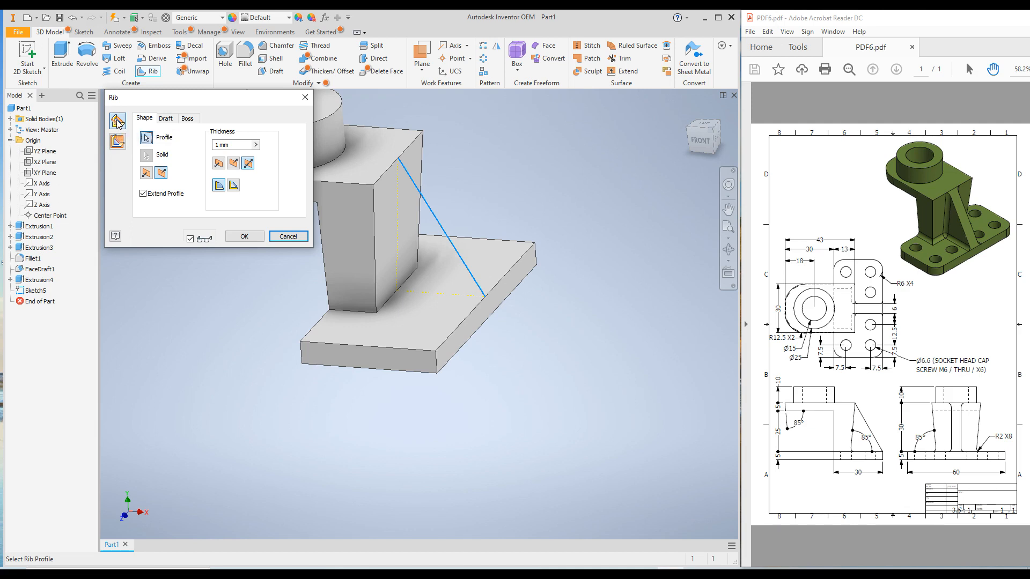
{"action": "left_click", "coordinate": [117, 142]}
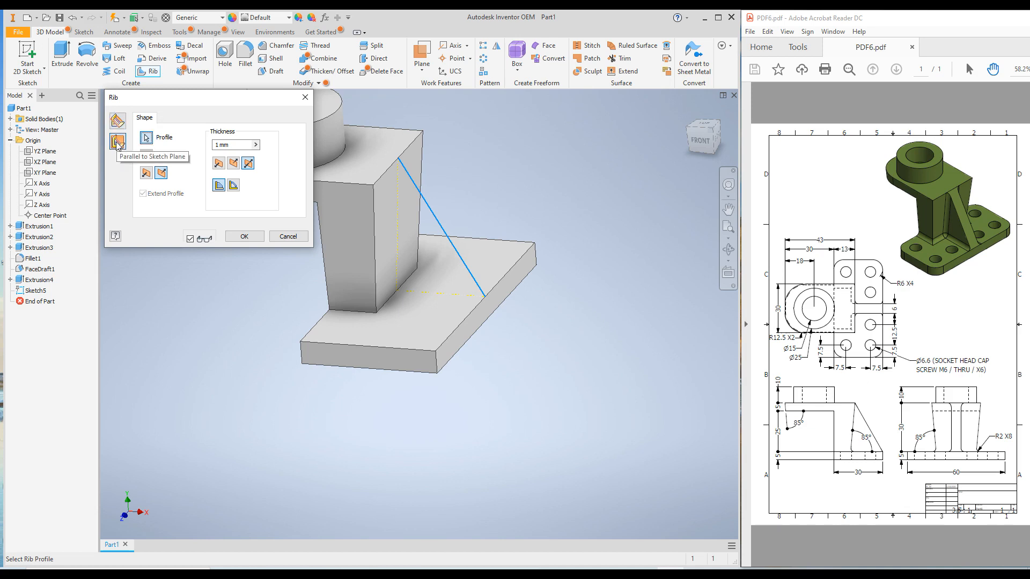
{"action": "left_click", "coordinate": [161, 172]}
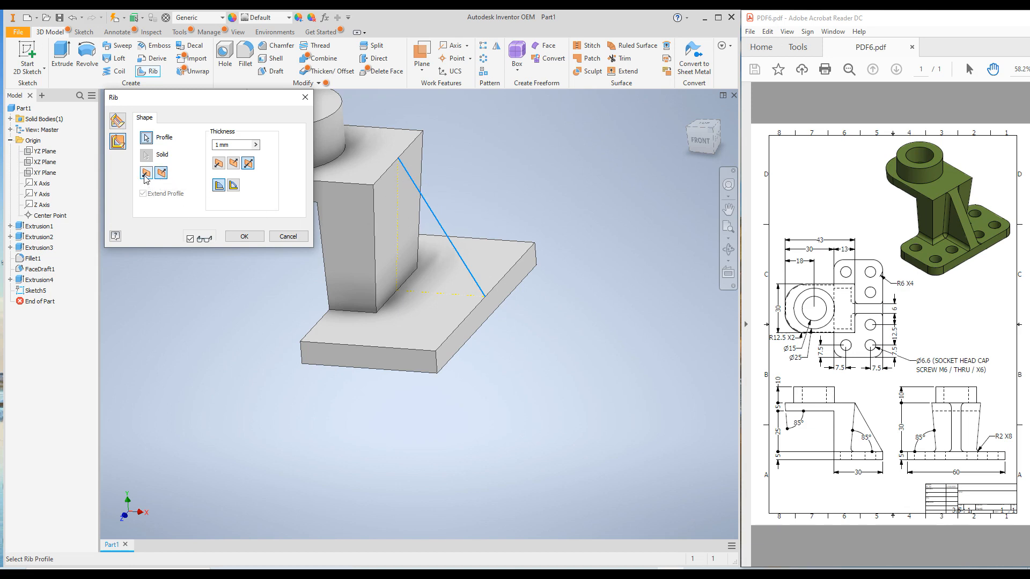
{"action": "left_click", "coordinate": [145, 176]}
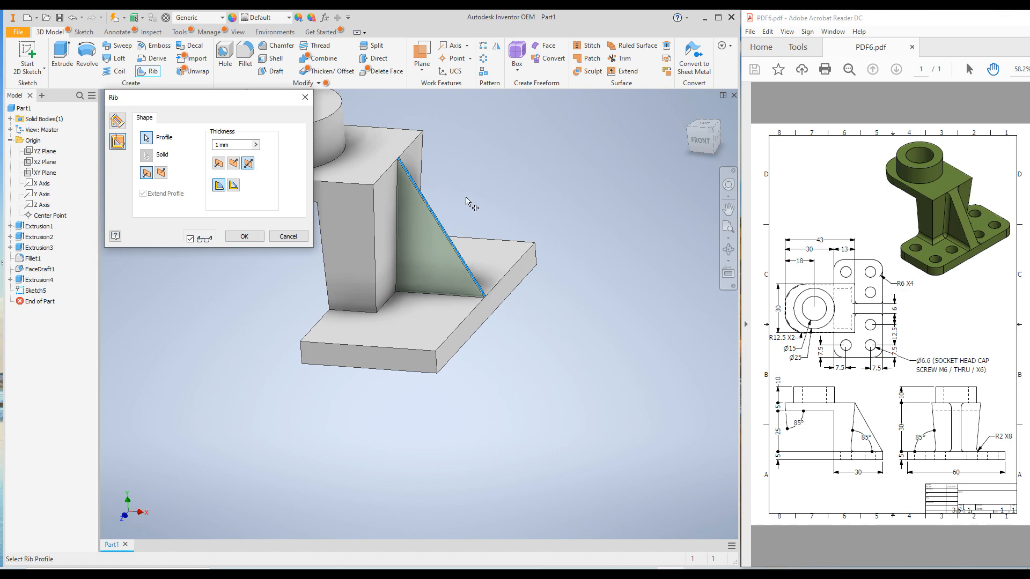
{"action": "left_click", "coordinate": [236, 147]}
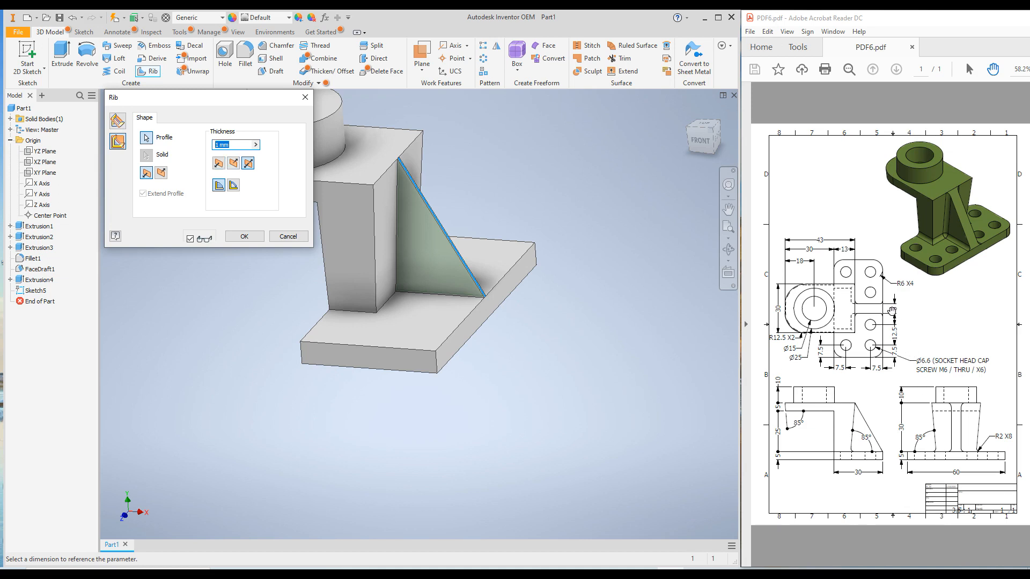
{"action": "type", "text": "6"}
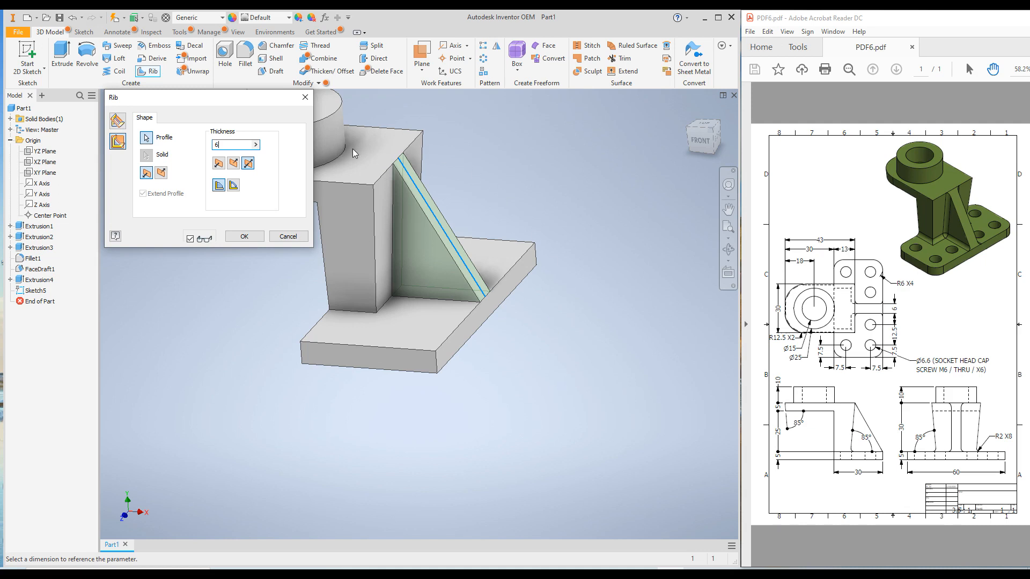
{"action": "left_click", "coordinate": [244, 236]}
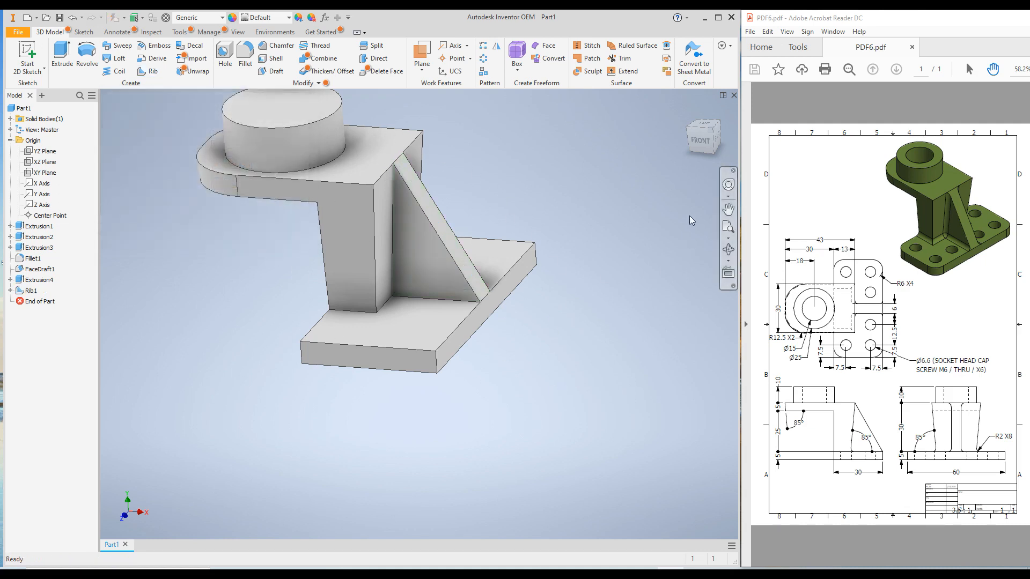
{"action": "left_click", "coordinate": [688, 110]}
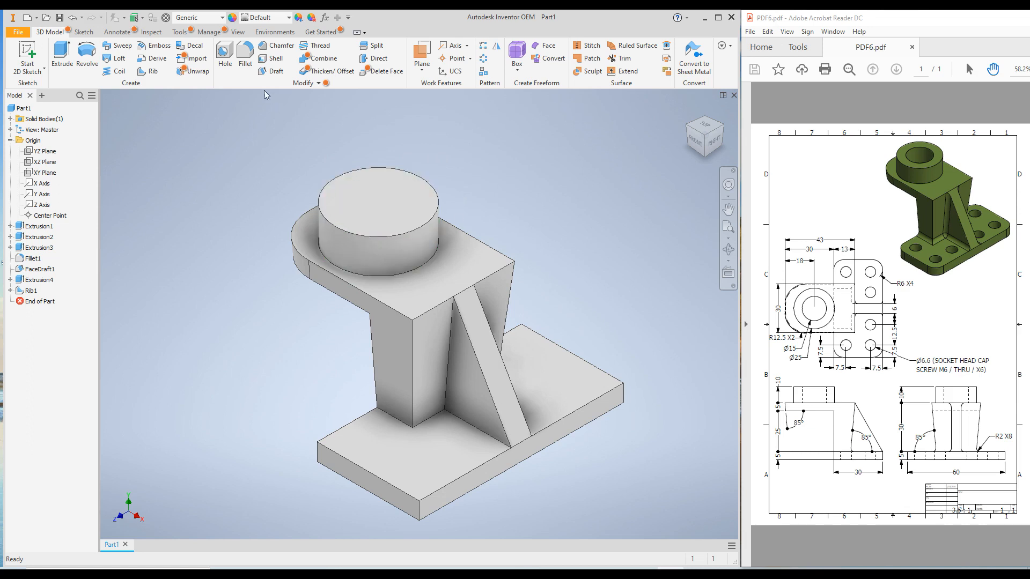
Step: Add a 15 mm simple hole concentric with the boss's top edge, terminating at the arm's top face
{"action": "left_click", "coordinate": [225, 52]}
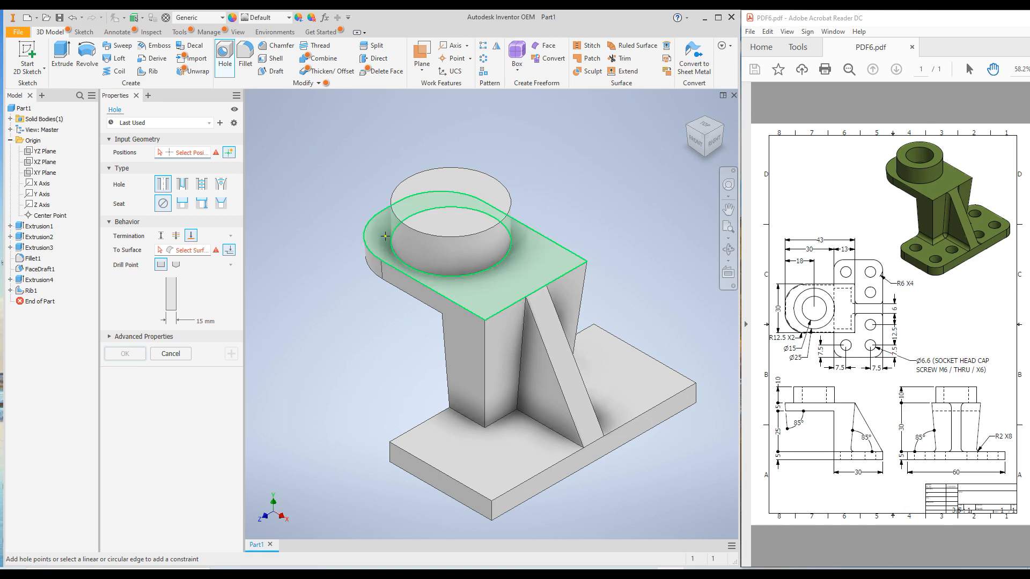
{"action": "left_click", "coordinate": [445, 201]}
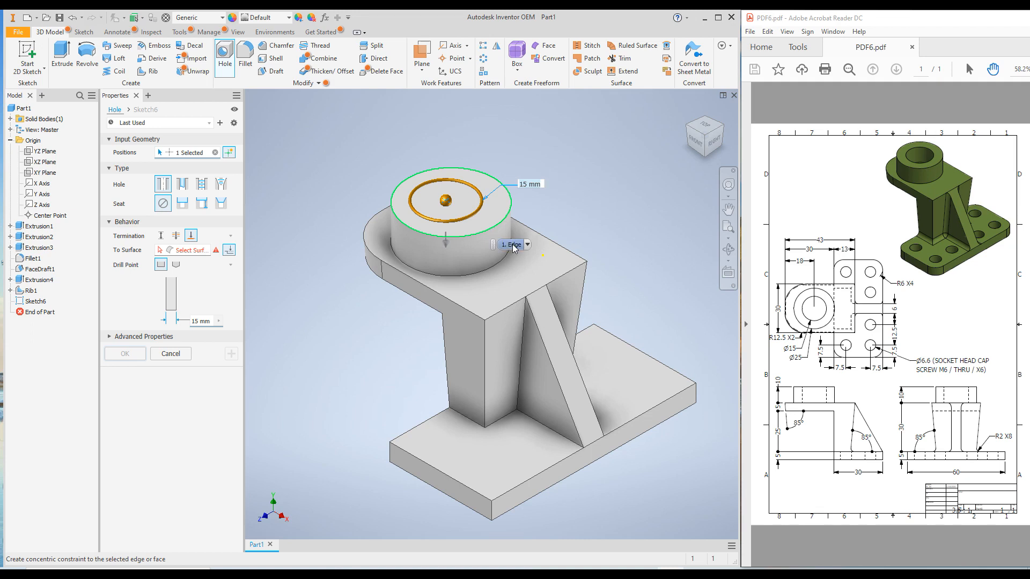
{"action": "left_click", "coordinate": [508, 221]}
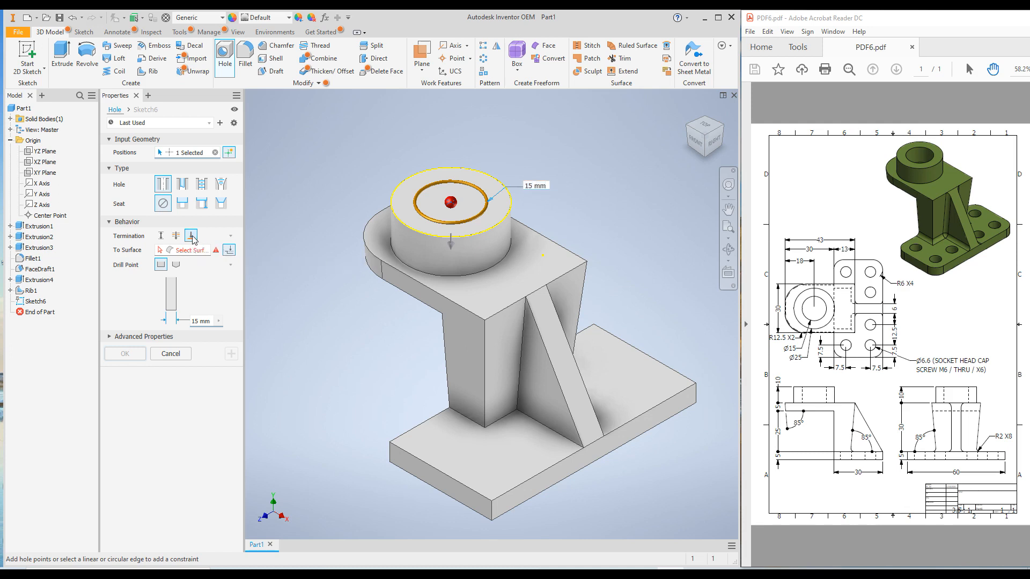
{"action": "left_click", "coordinate": [197, 252]}
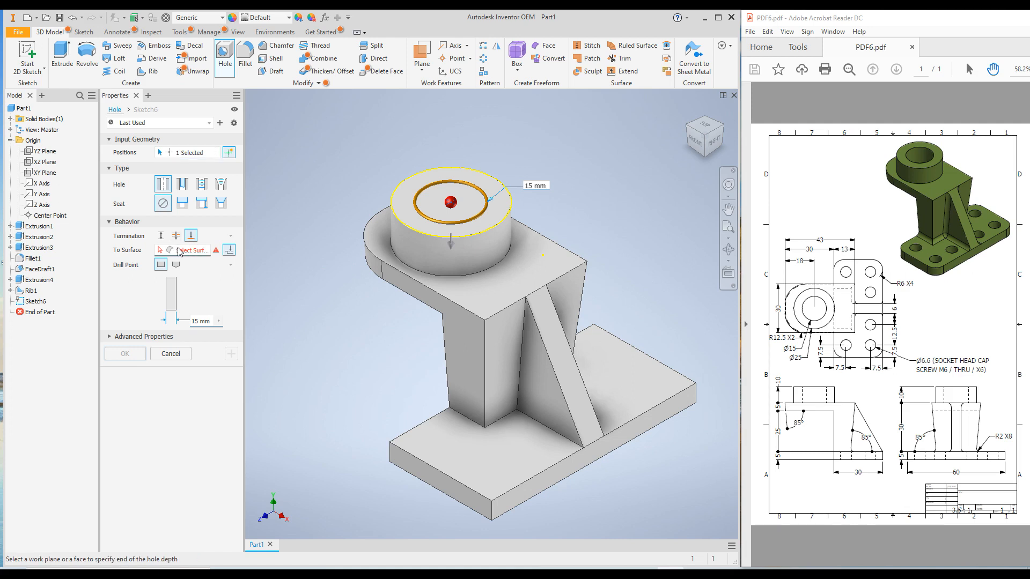
{"action": "left_click", "coordinate": [486, 299]}
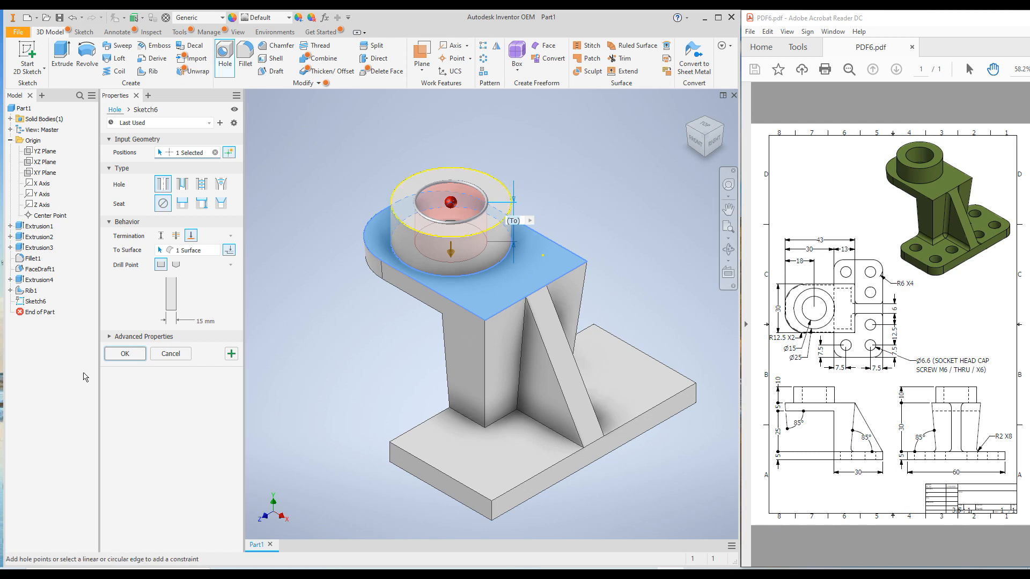
{"action": "left_click", "coordinate": [127, 354]}
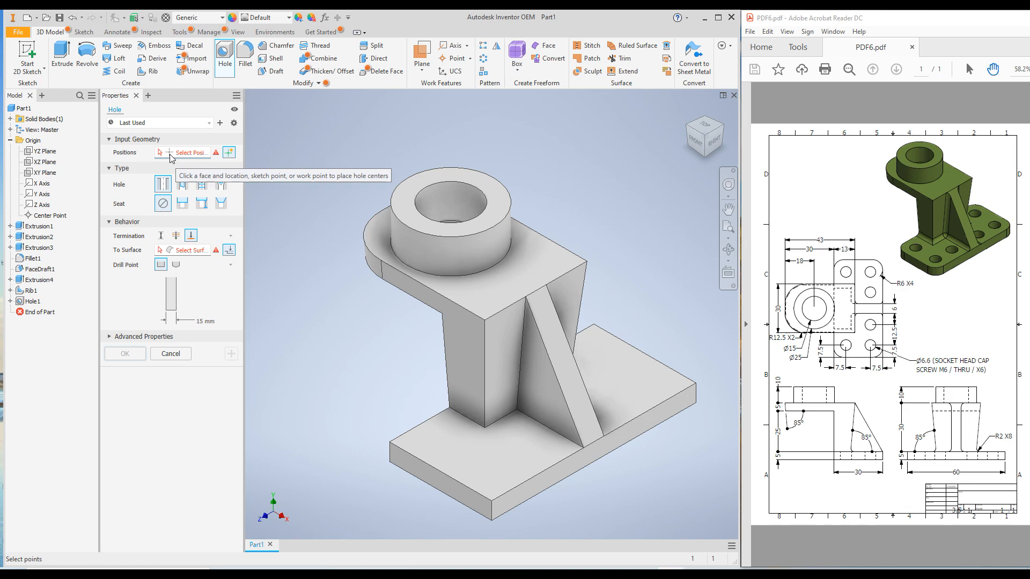
Step: Place three hole positions on the base plate's top face at the near end, two near the corners and one beside the rib
{"action": "left_click", "coordinate": [441, 444]}
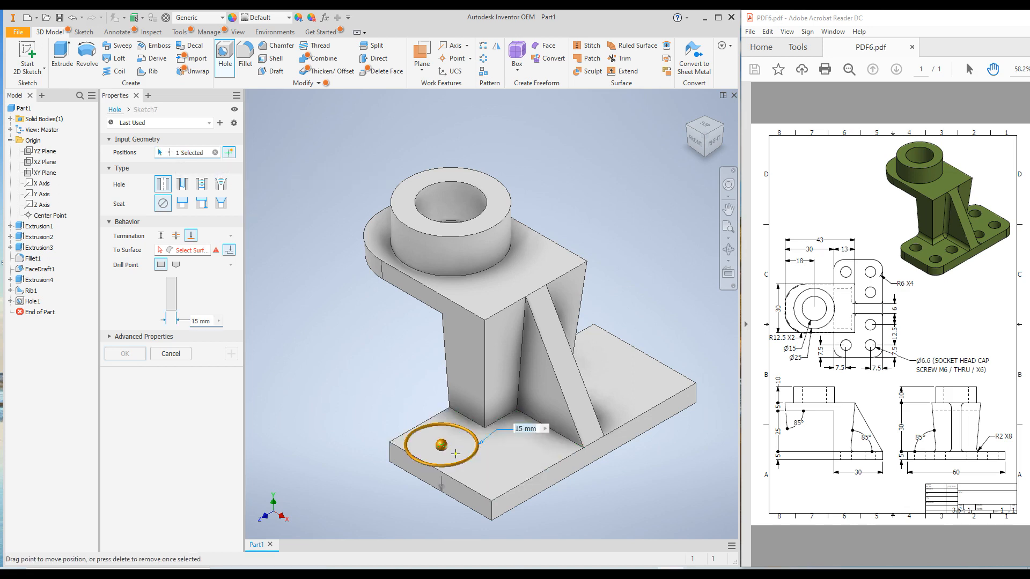
{"action": "left_click", "coordinate": [491, 478]}
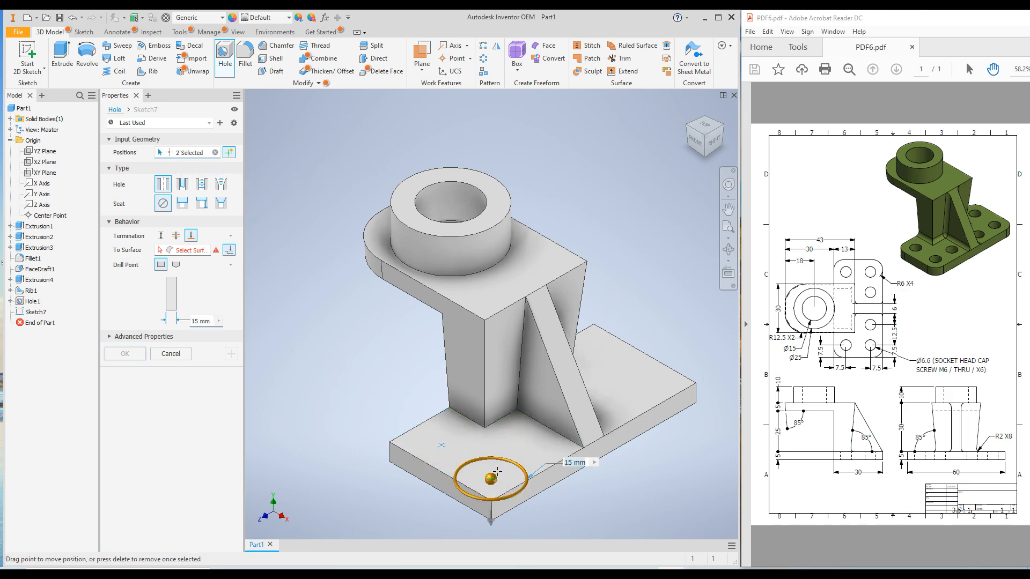
{"action": "left_click", "coordinate": [538, 451]}
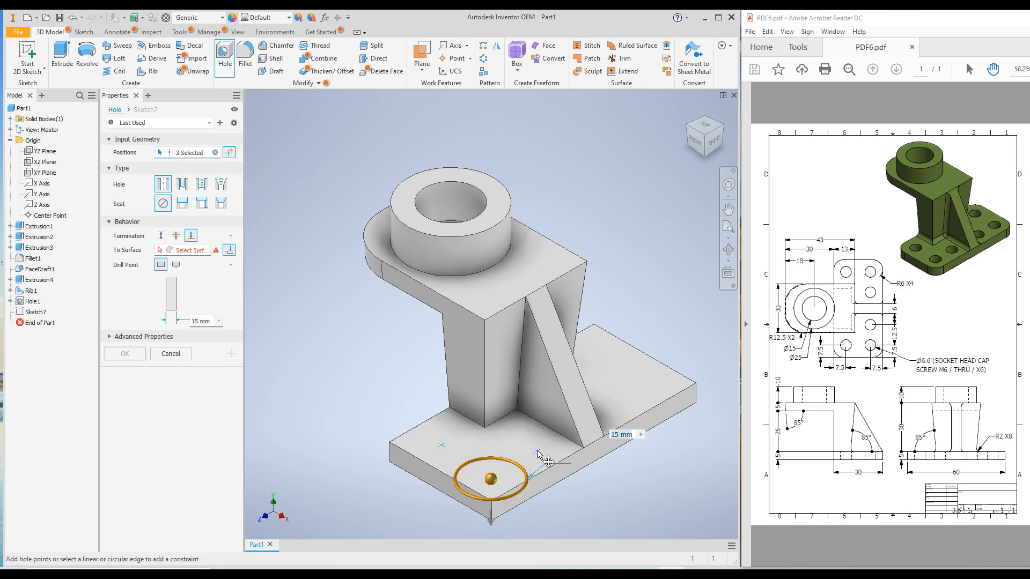
{"action": "left_click", "coordinate": [491, 479]}
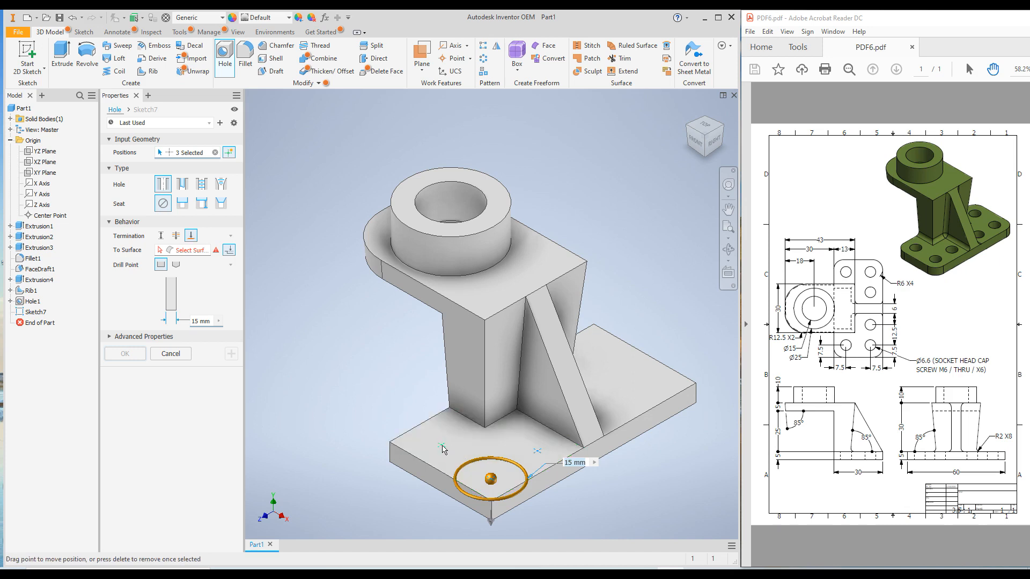
{"action": "left_click", "coordinate": [441, 447]}
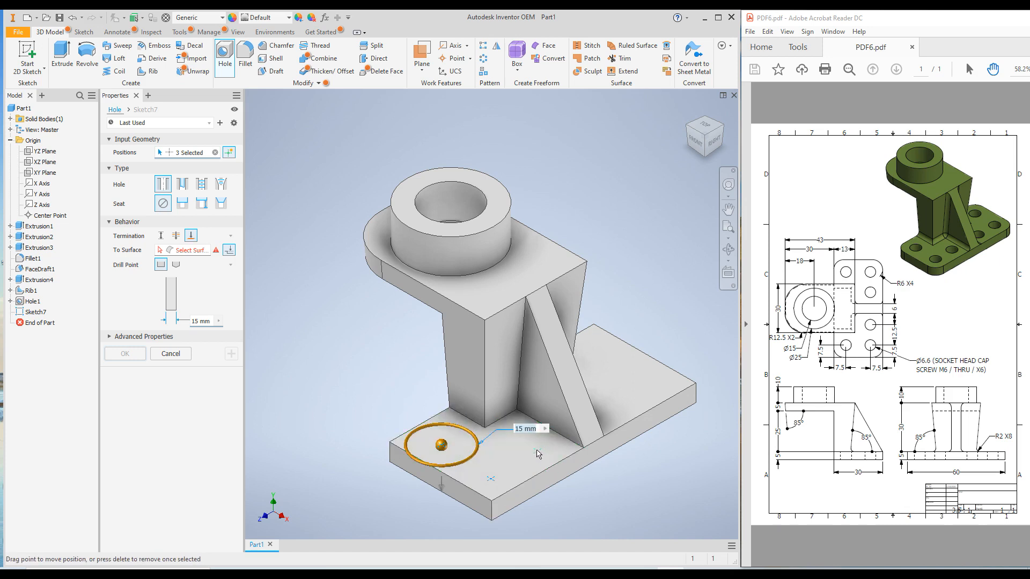
{"action": "left_click", "coordinate": [537, 451]}
{"action": "left_click", "coordinate": [491, 479]}
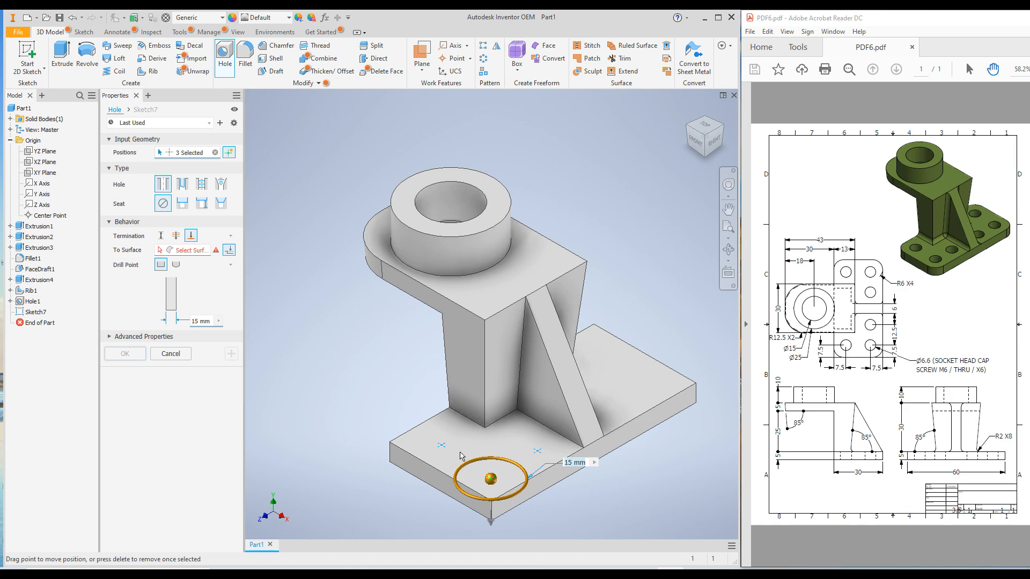
{"action": "left_click", "coordinate": [441, 446]}
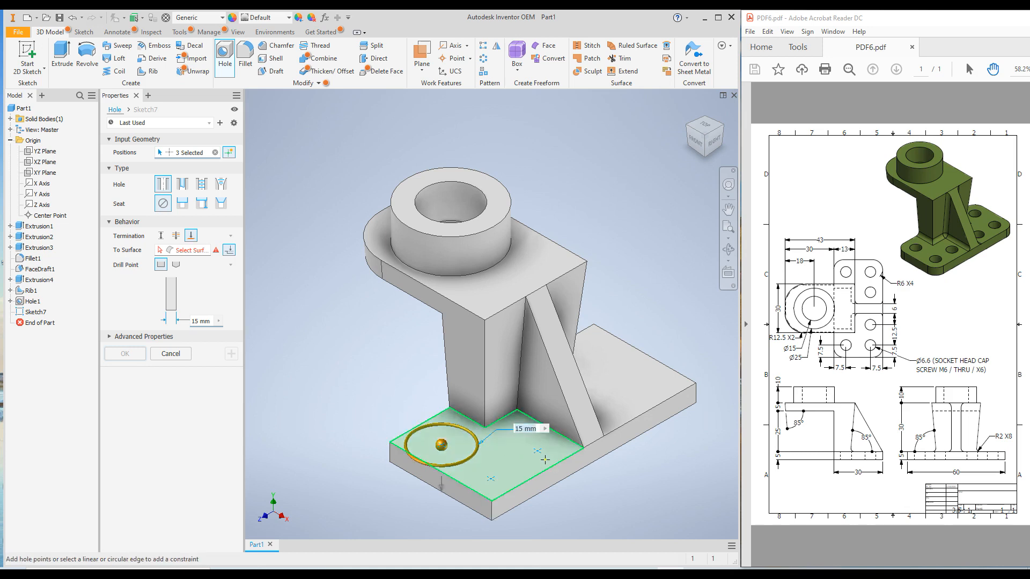
Step: Locate the hole point beside the rib and the outer corner point each 7.5 mm from the base plate's outer long edge
{"action": "left_click", "coordinate": [537, 452]}
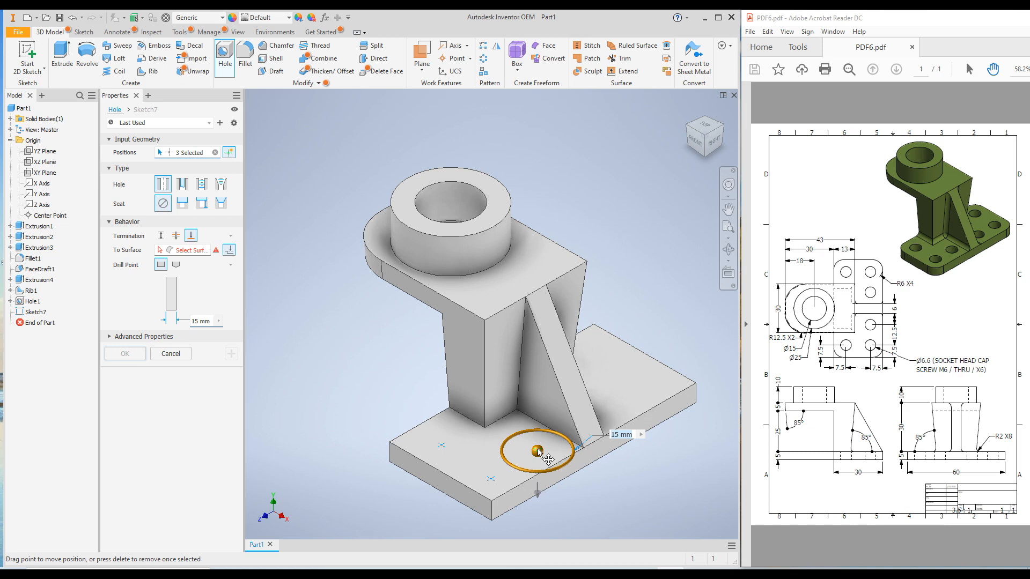
{"action": "left_click", "coordinate": [527, 485]}
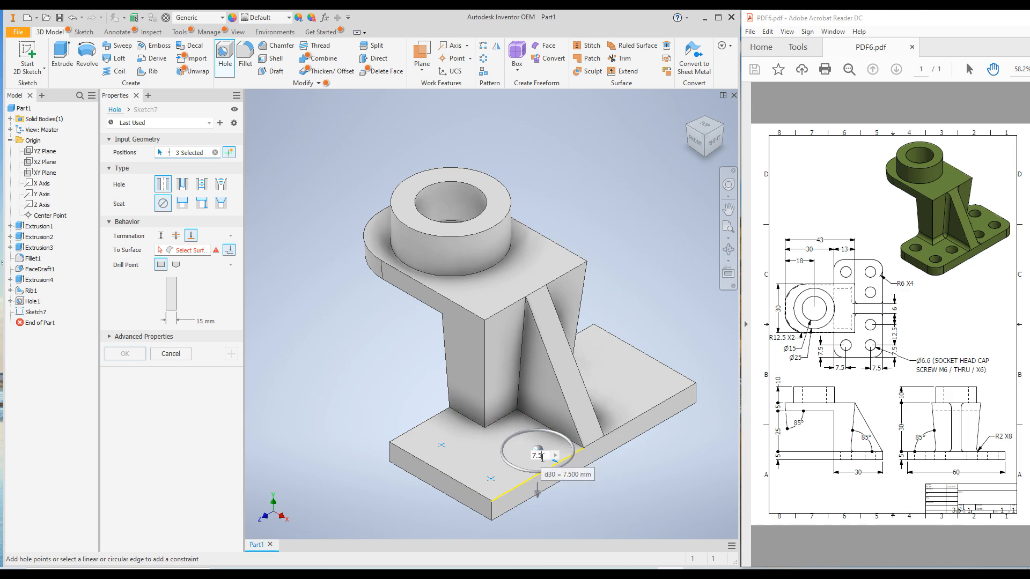
{"action": "type", "text": ".5"}
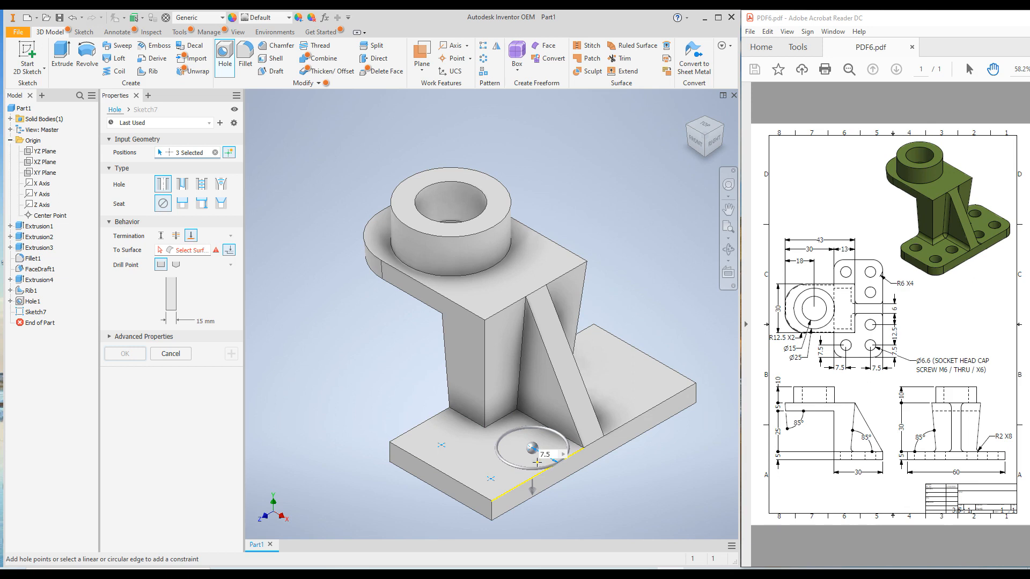
{"action": "left_click", "coordinate": [492, 481]}
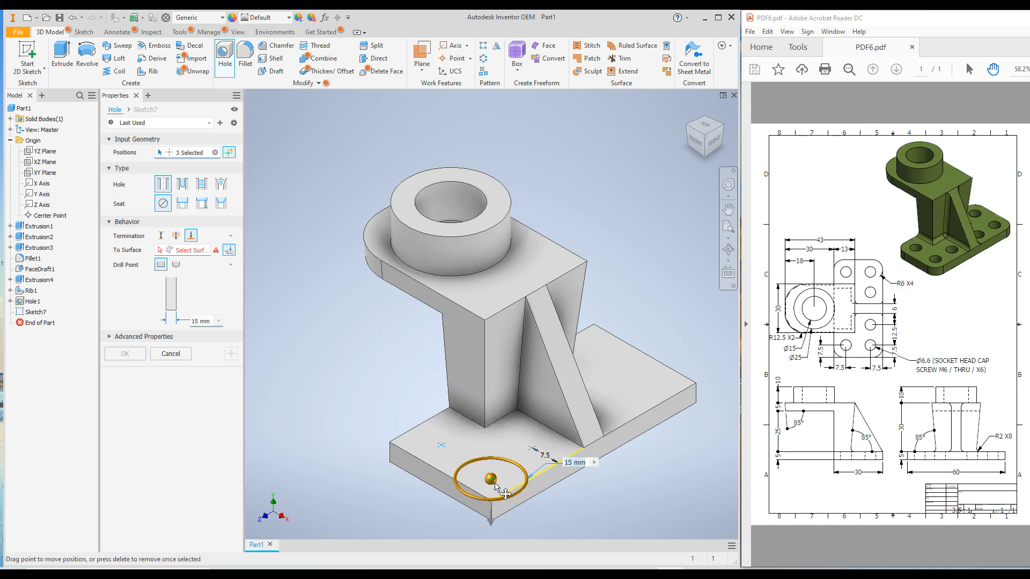
{"action": "left_click", "coordinate": [507, 490]}
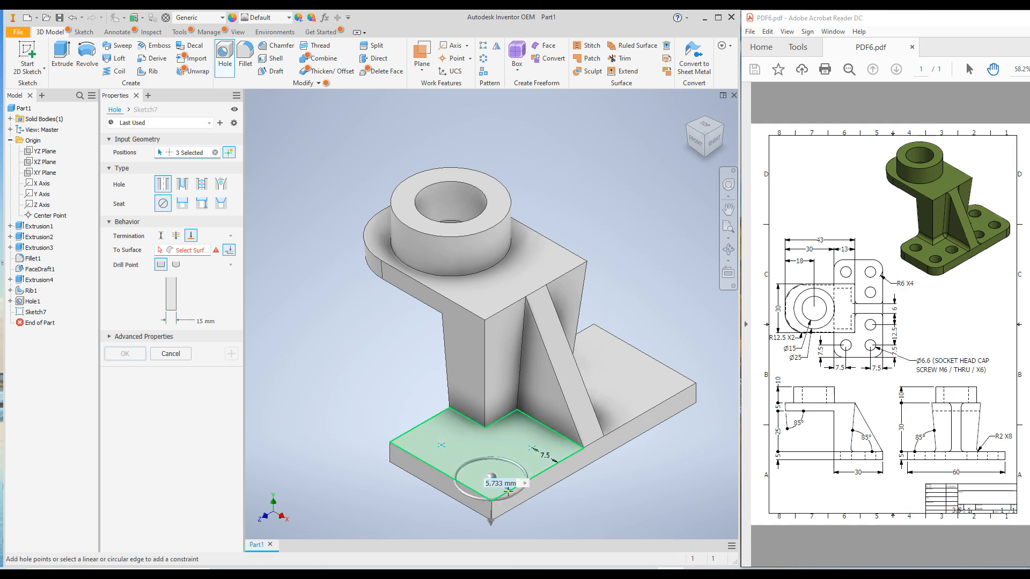
{"action": "type", "text": "7.5"}
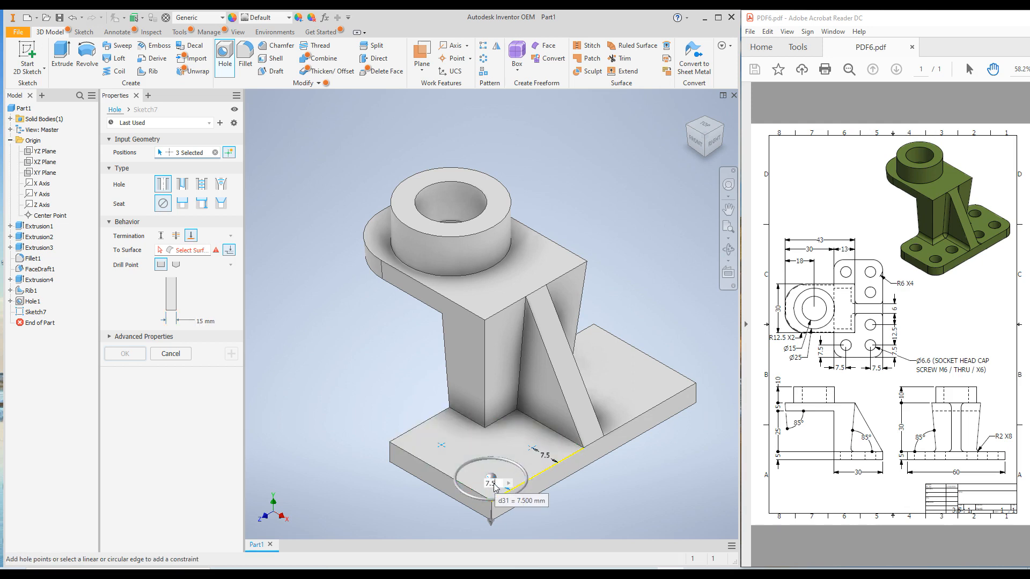
{"action": "key", "text": "Return"}
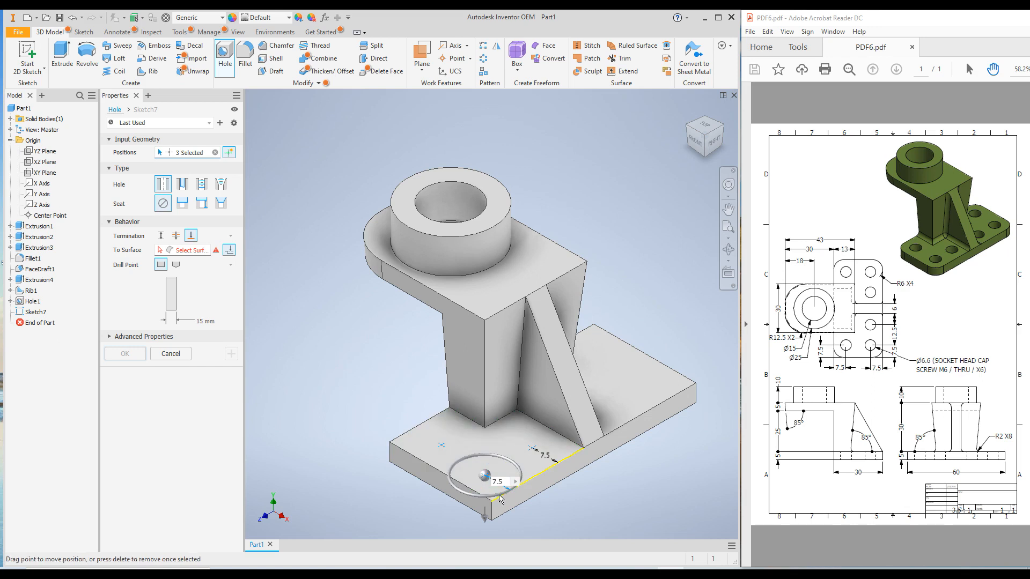
Step: Locate the inner corner hole point 7.5 mm from both the base plate's inner long edge and its short end edge
{"action": "left_click", "coordinate": [441, 447]}
{"action": "left_click", "coordinate": [418, 428]}
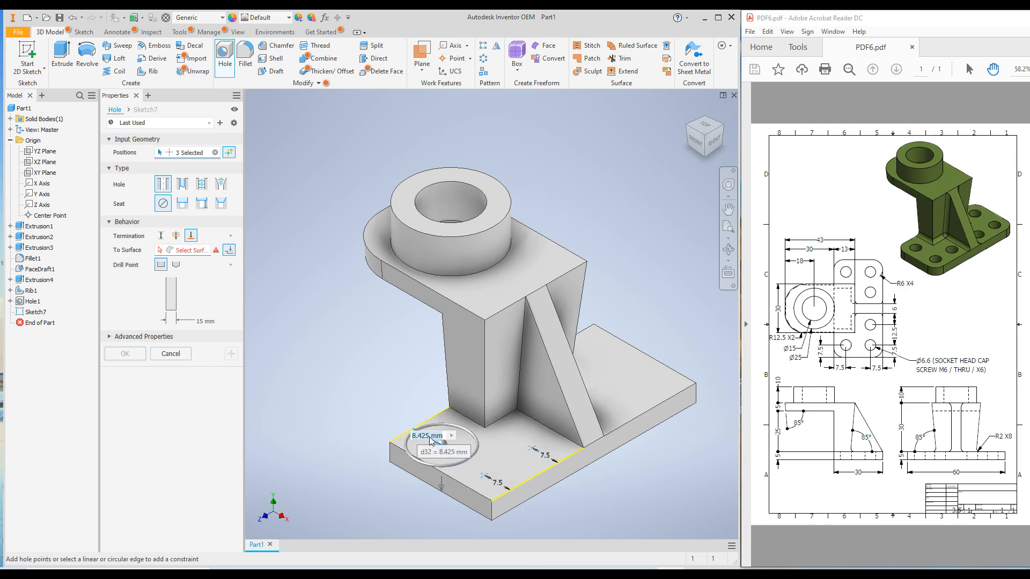
{"action": "type", "text": "7.5"}
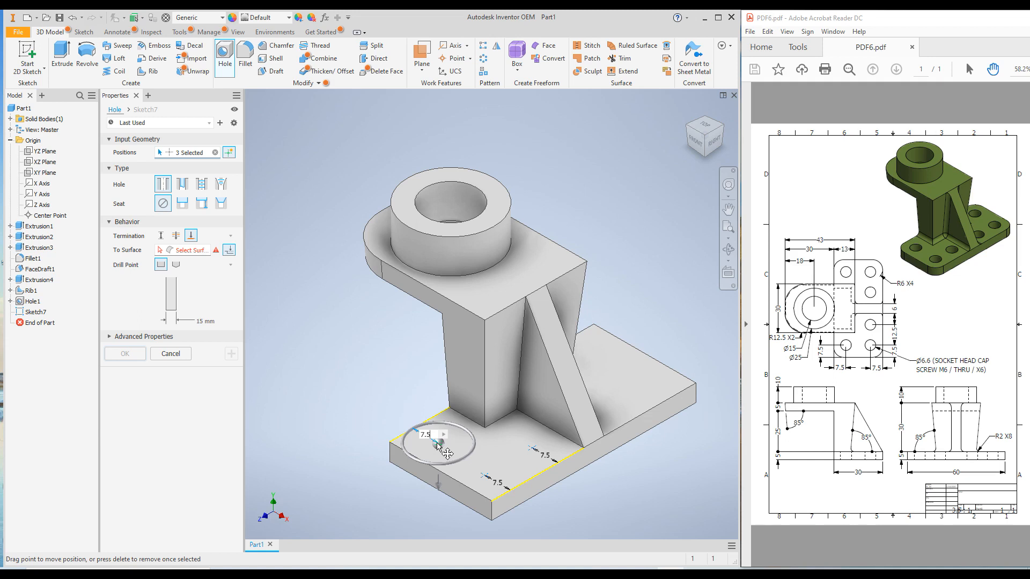
{"action": "left_click", "coordinate": [444, 473]}
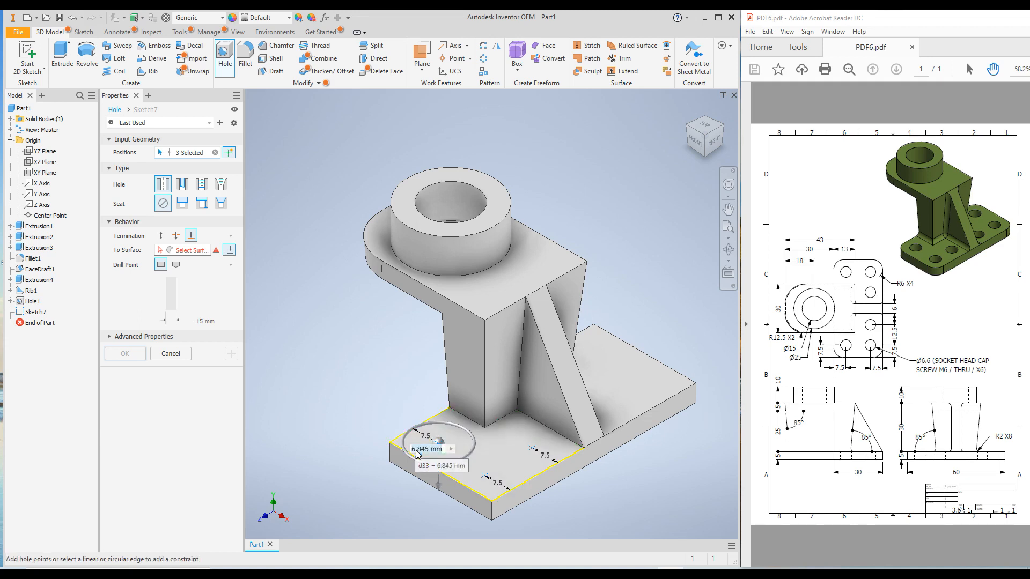
{"action": "type", "text": "7.5"}
{"action": "key", "text": "Return"}
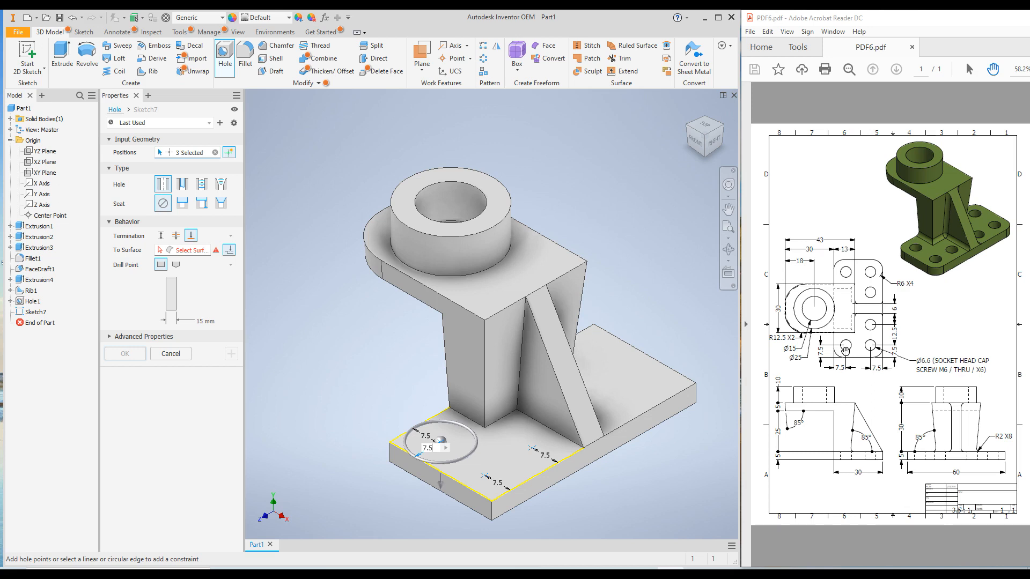
Step: Locate the outer corner hole point 7.5 mm and the point beside the rib 20 mm from the base plate's short end edge
{"action": "left_click", "coordinate": [484, 476]}
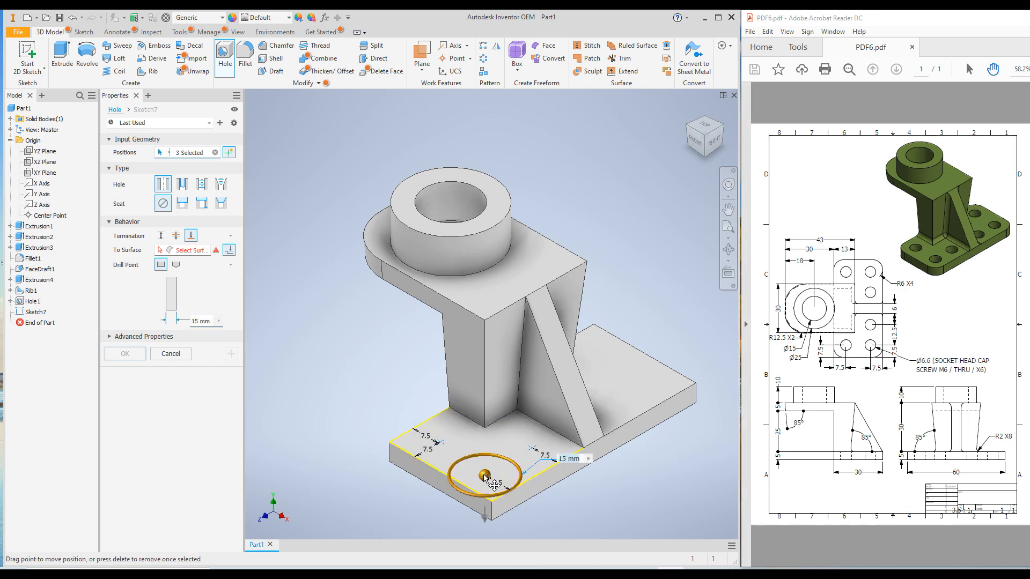
{"action": "left_click", "coordinate": [472, 490]}
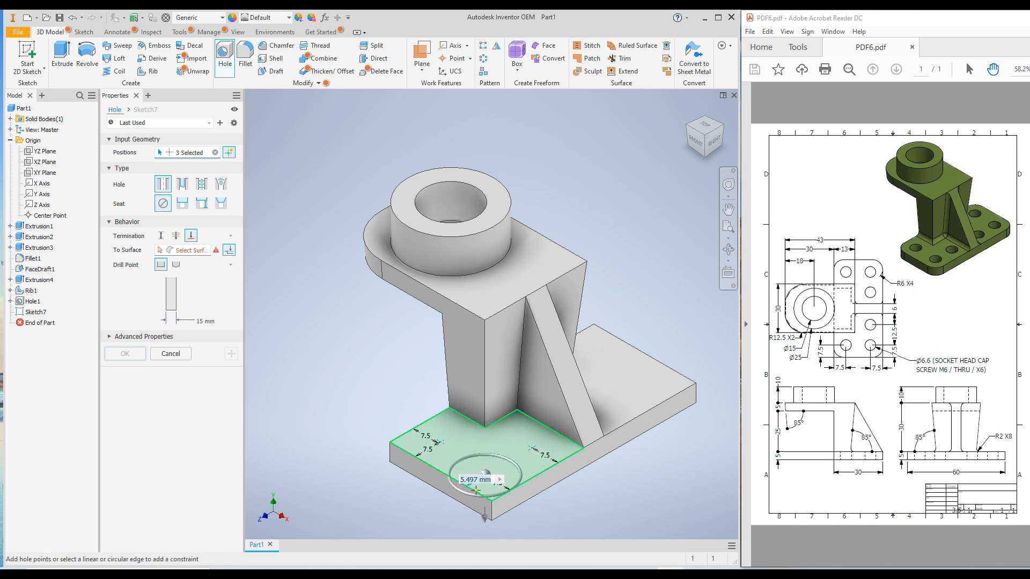
{"action": "type", "text": "7.5"}
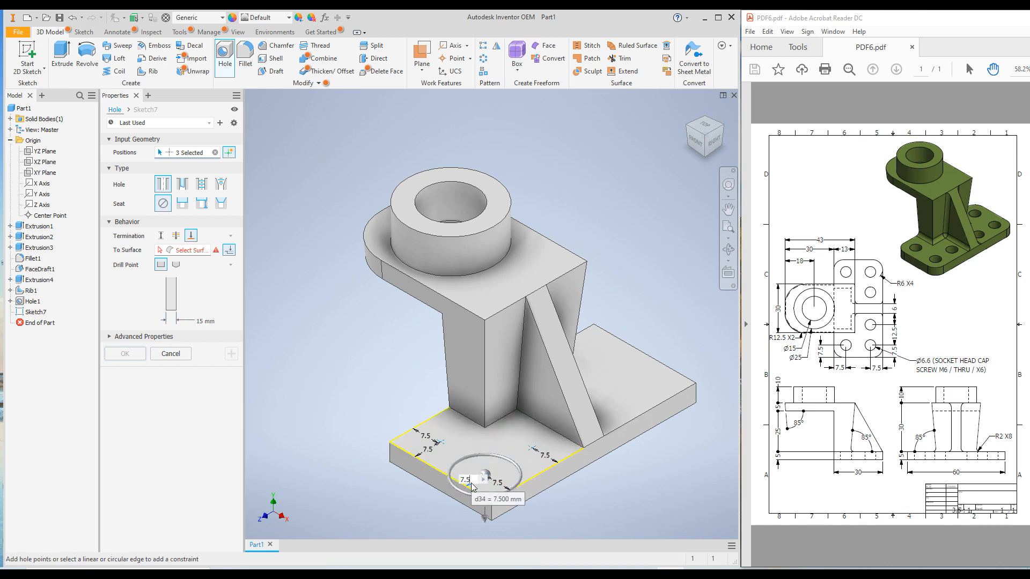
{"action": "key", "text": "Return"}
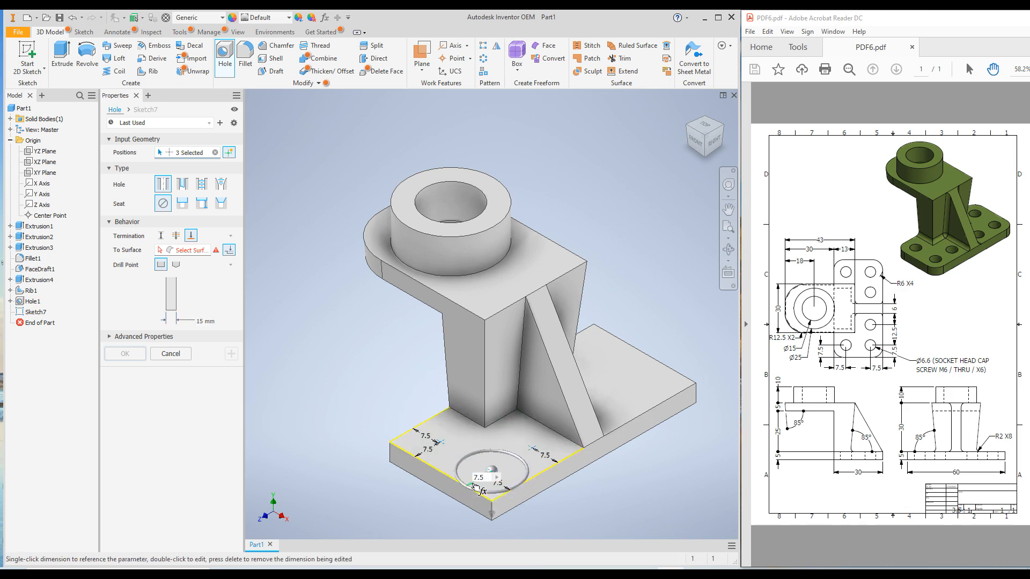
{"action": "left_click", "coordinate": [534, 450]}
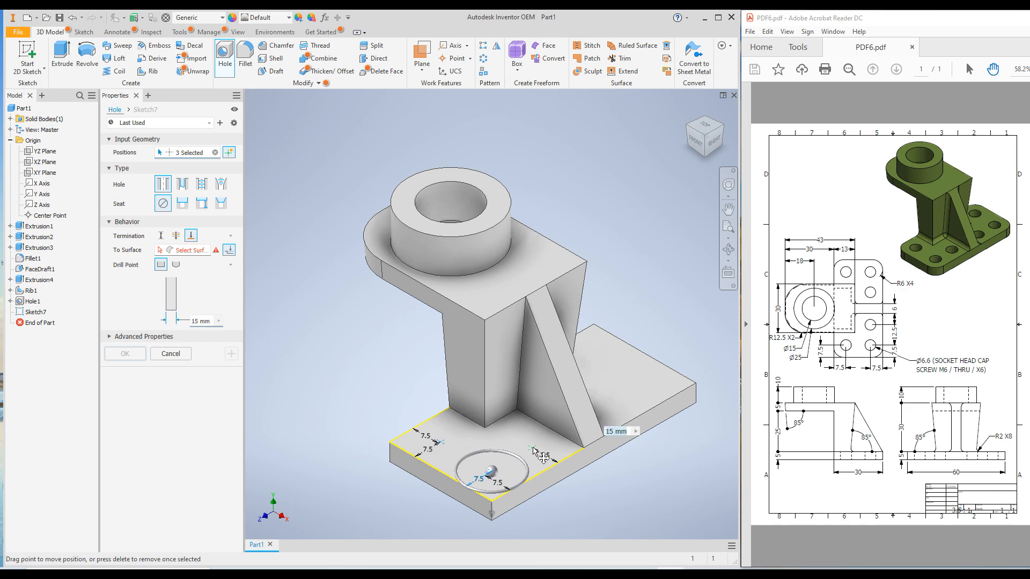
{"action": "left_click", "coordinate": [446, 479]}
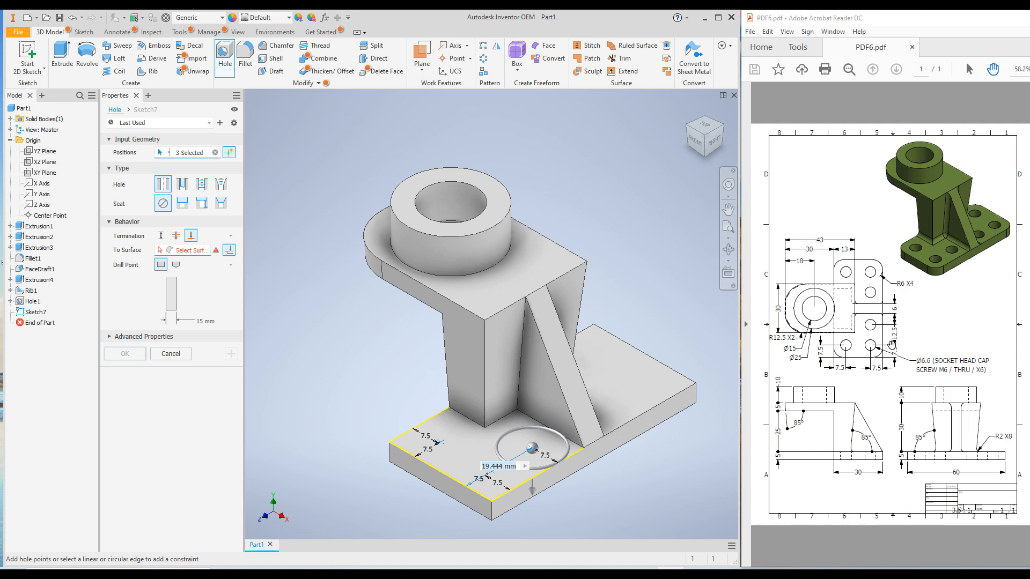
{"action": "type", "text": "20"}
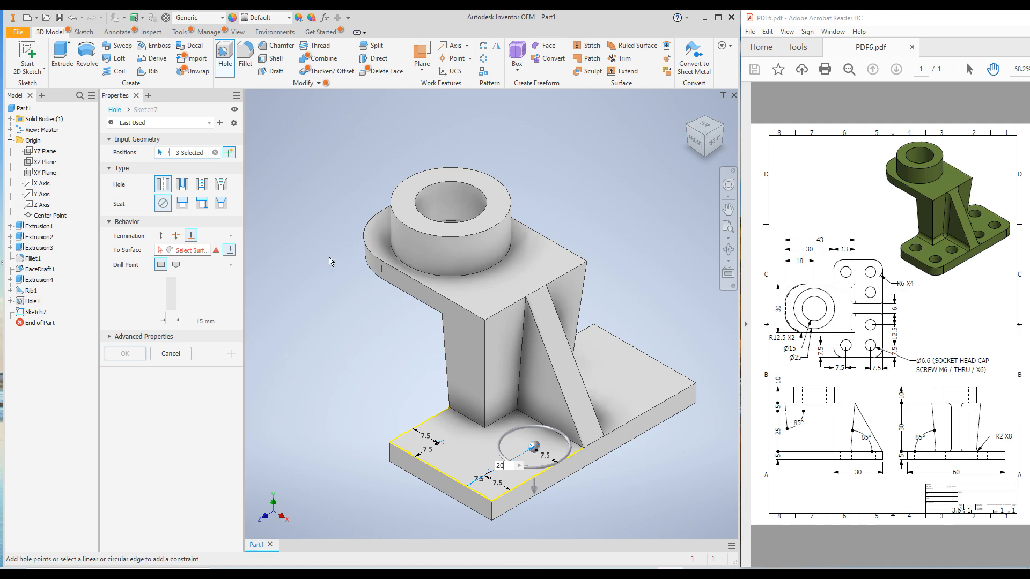
Step: Make the three holes clearance holes for an M6 Socket Head Cap Screw using the Ansi Metric M Profile standard
{"action": "left_click", "coordinate": [183, 185]}
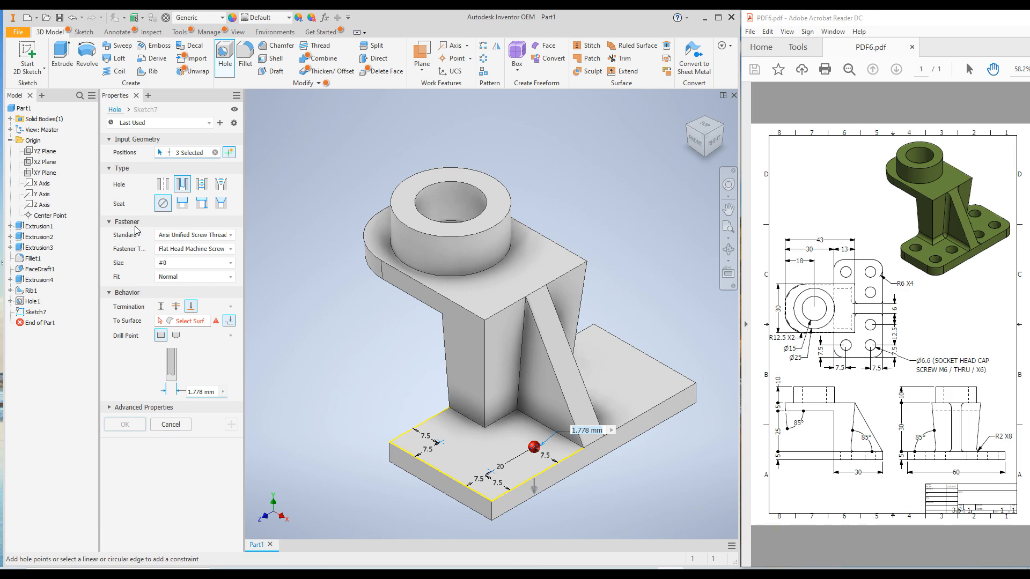
{"action": "left_click", "coordinate": [165, 186]}
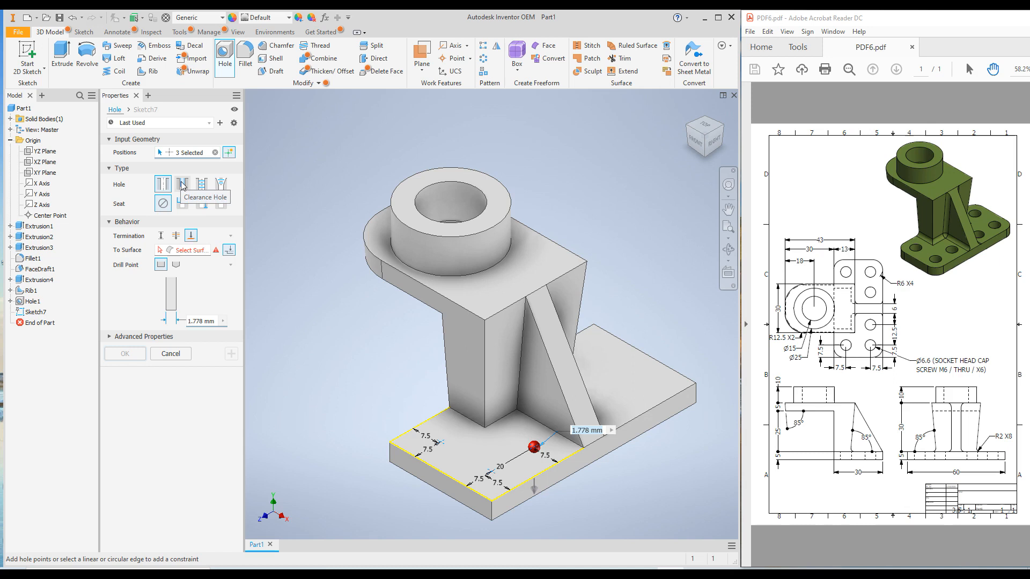
{"action": "left_click", "coordinate": [182, 186]}
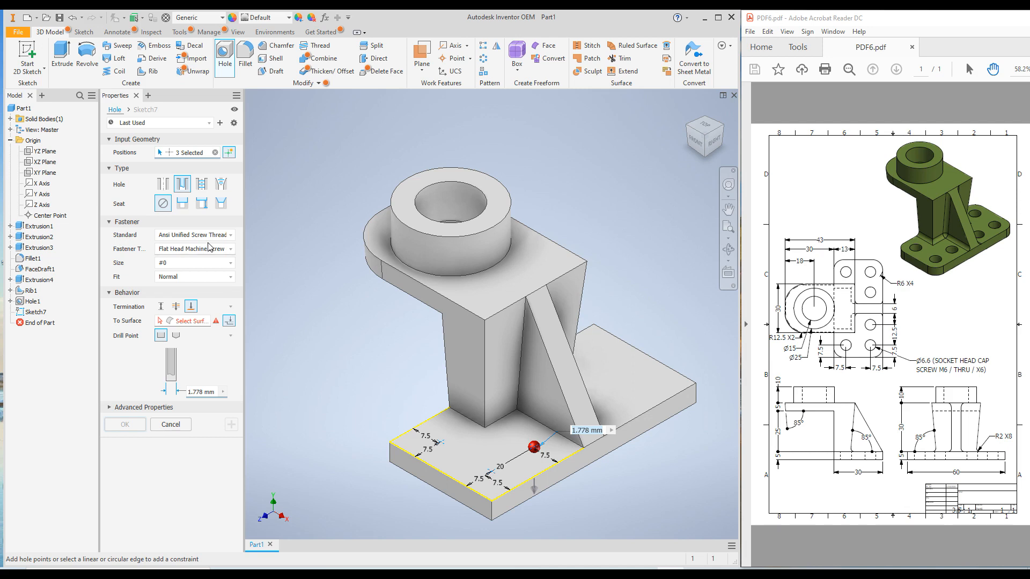
{"action": "left_click", "coordinate": [231, 236]}
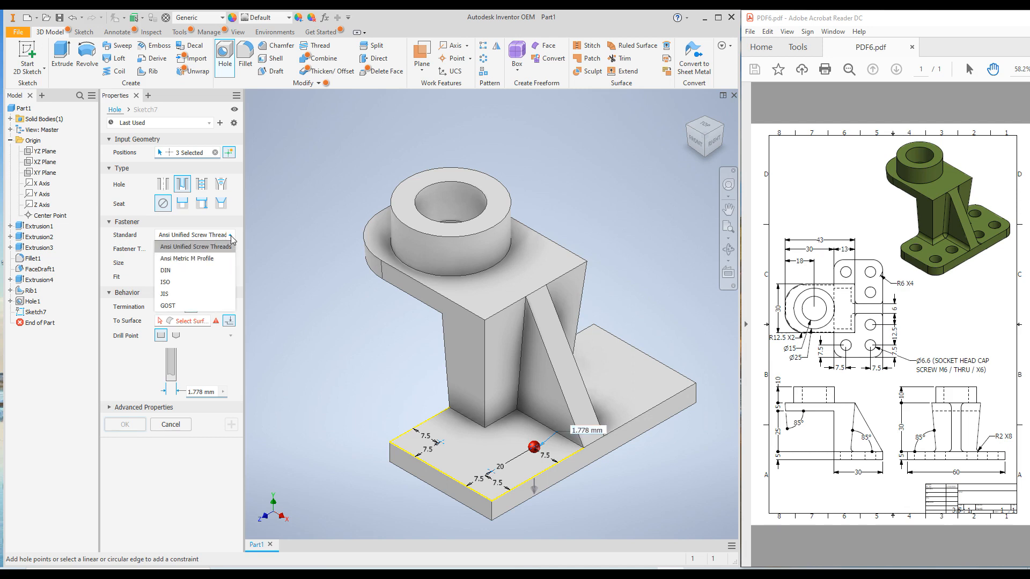
{"action": "left_click", "coordinate": [193, 260]}
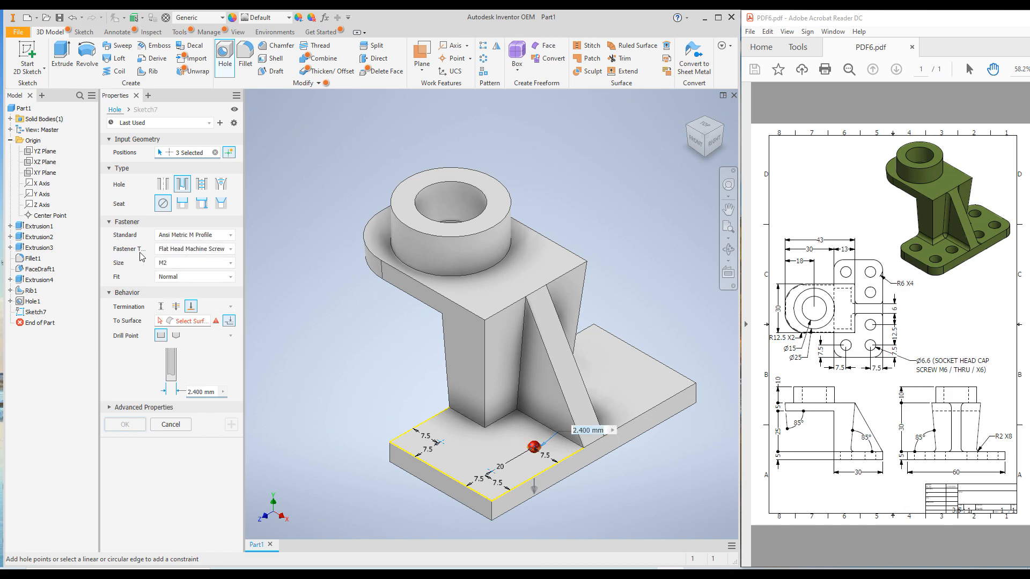
{"action": "left_click", "coordinate": [230, 251]}
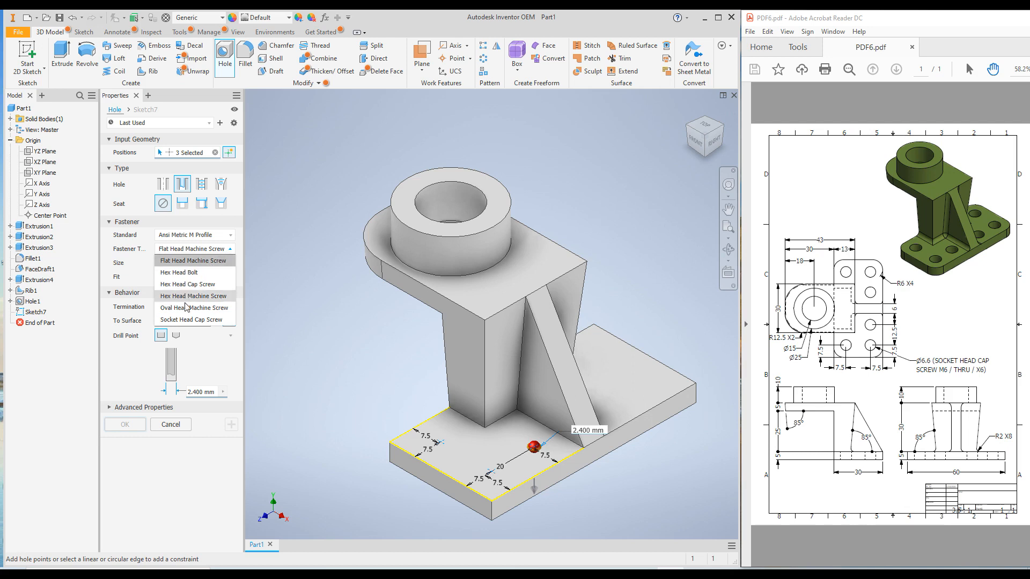
{"action": "left_click", "coordinate": [196, 320]}
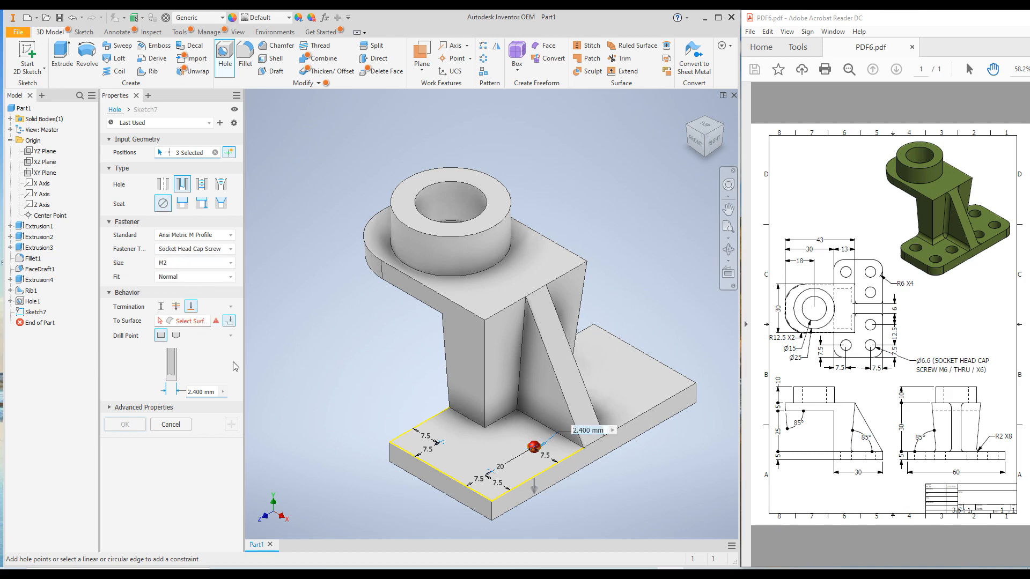
{"action": "left_click", "coordinate": [230, 263]}
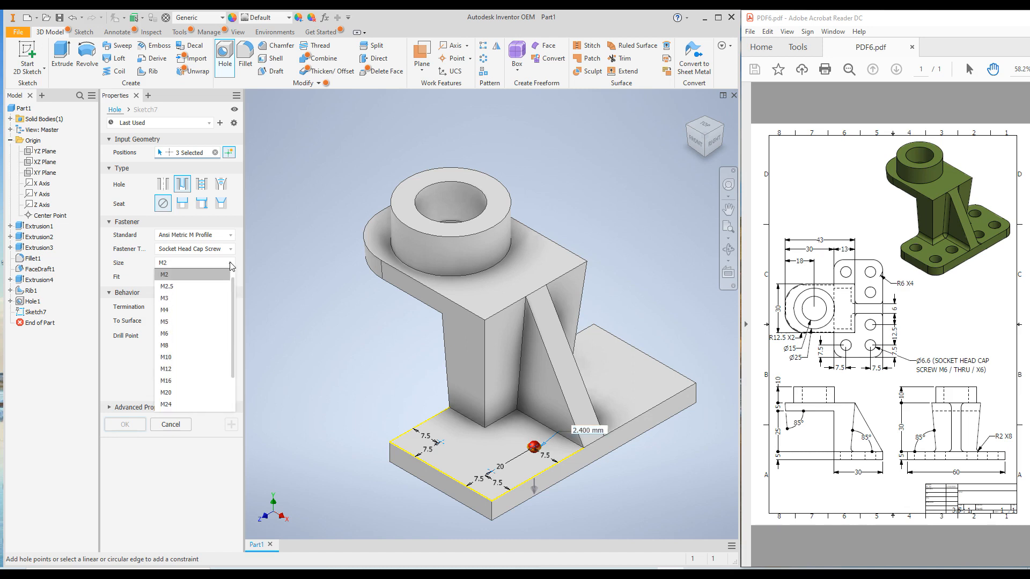
{"action": "left_click", "coordinate": [181, 334]}
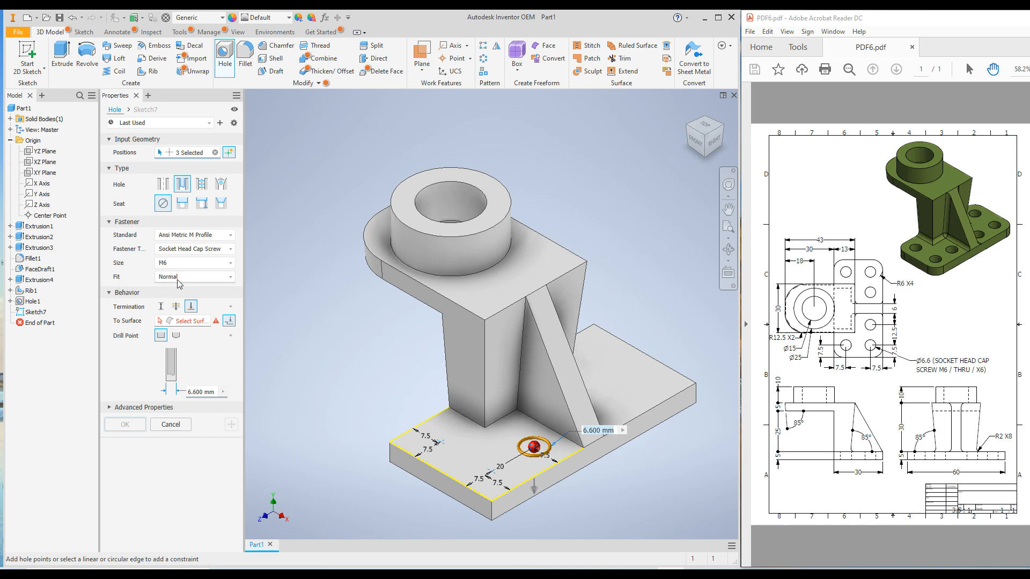
Step: Keep the Normal fit and cut the three base plate holes with Through All termination
{"action": "left_click", "coordinate": [229, 279]}
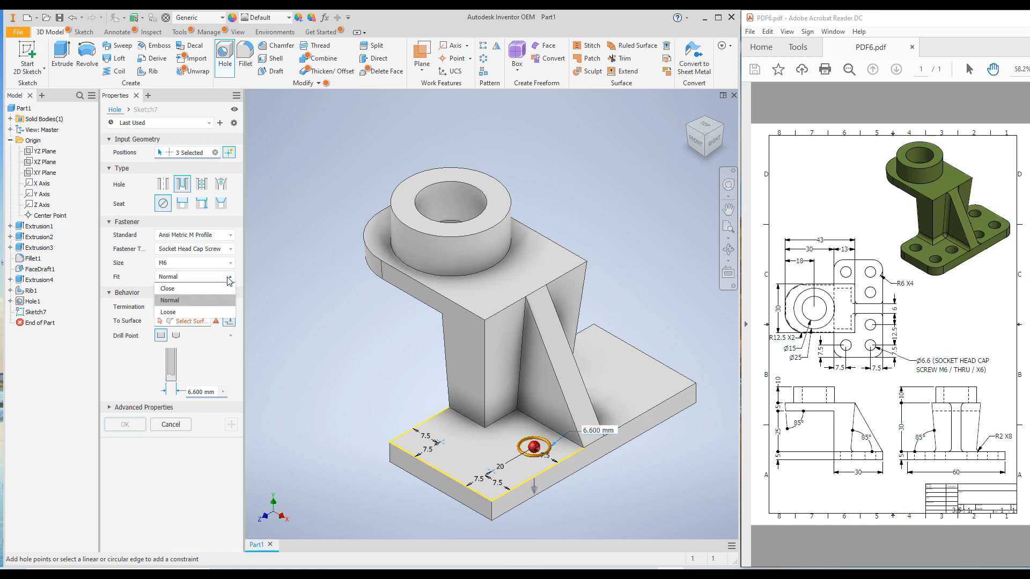
{"action": "left_click", "coordinate": [229, 279]}
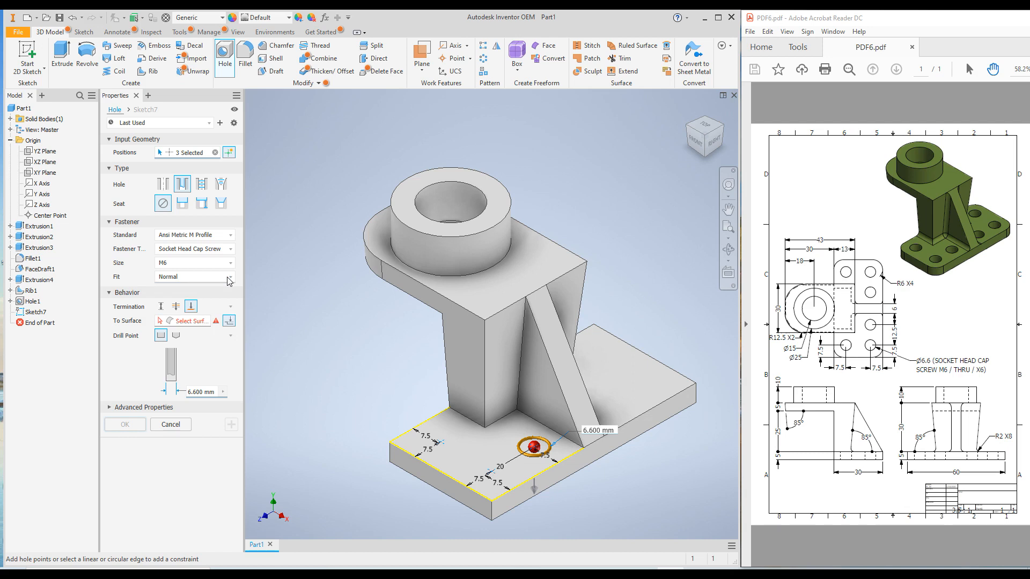
{"action": "left_click", "coordinate": [229, 279]}
{"action": "left_click", "coordinate": [229, 280]}
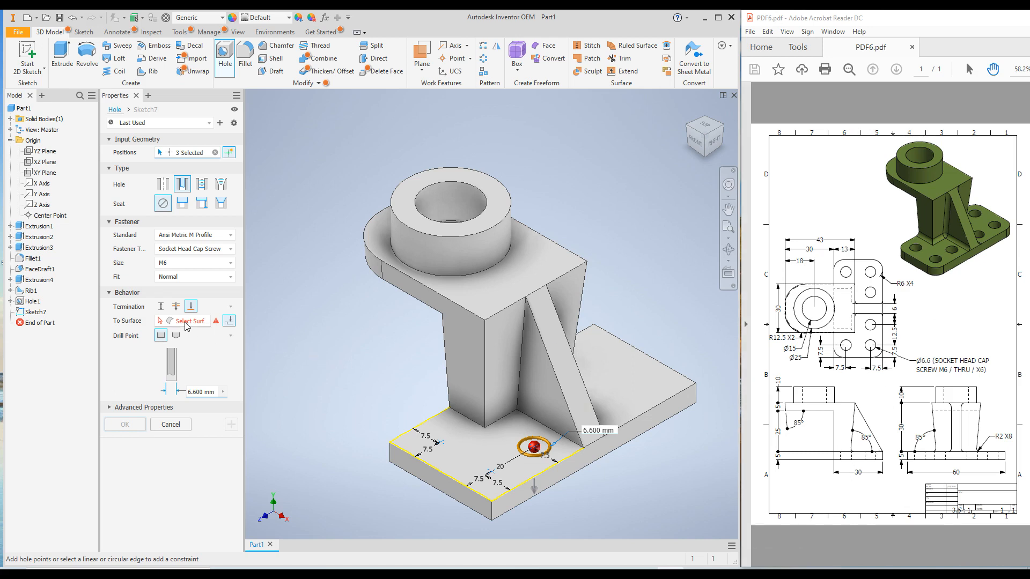
{"action": "left_click", "coordinate": [175, 307]}
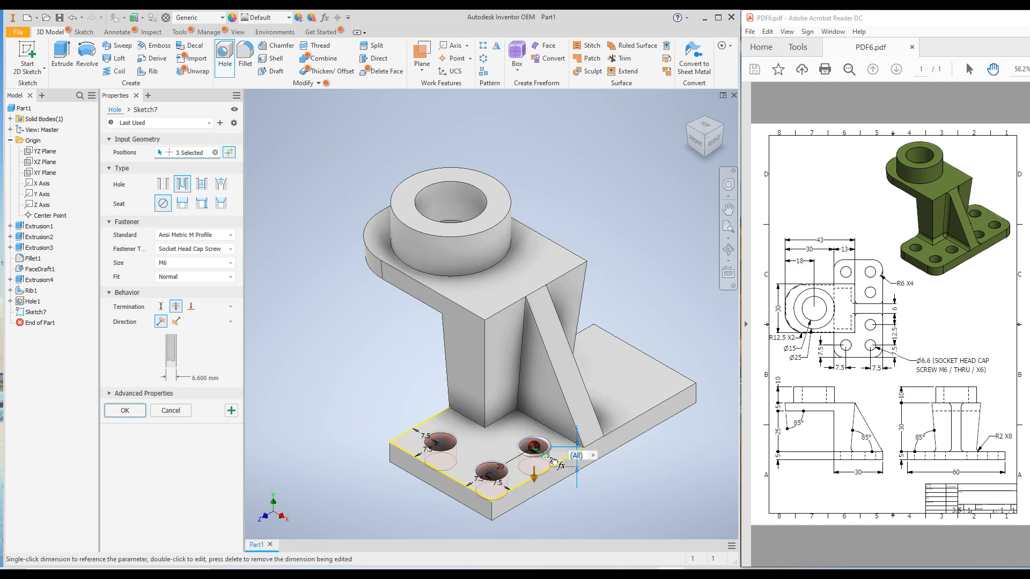
{"action": "left_click", "coordinate": [123, 411]}
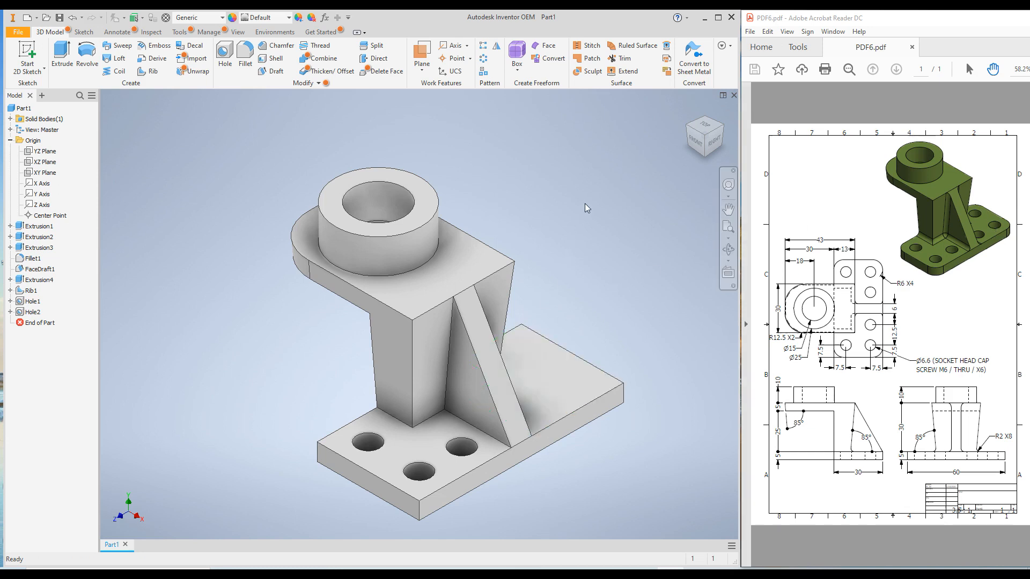
Step: Mirror the three-hole feature about the XY Plane to the other end of the base plate
{"action": "left_click", "coordinate": [497, 47]}
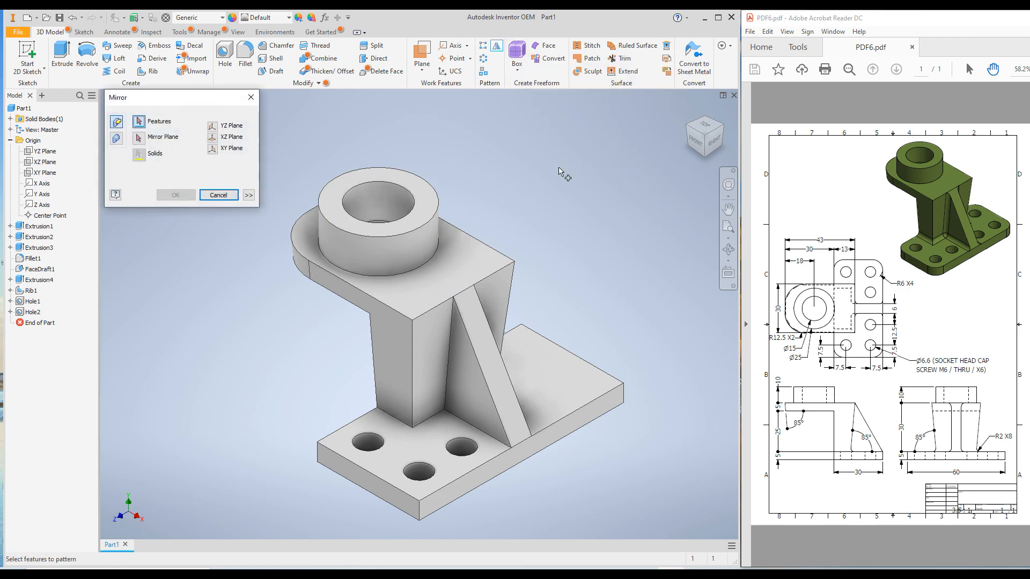
{"action": "left_click_drag", "start_coordinate": [199, 100], "coordinate": [612, 115]}
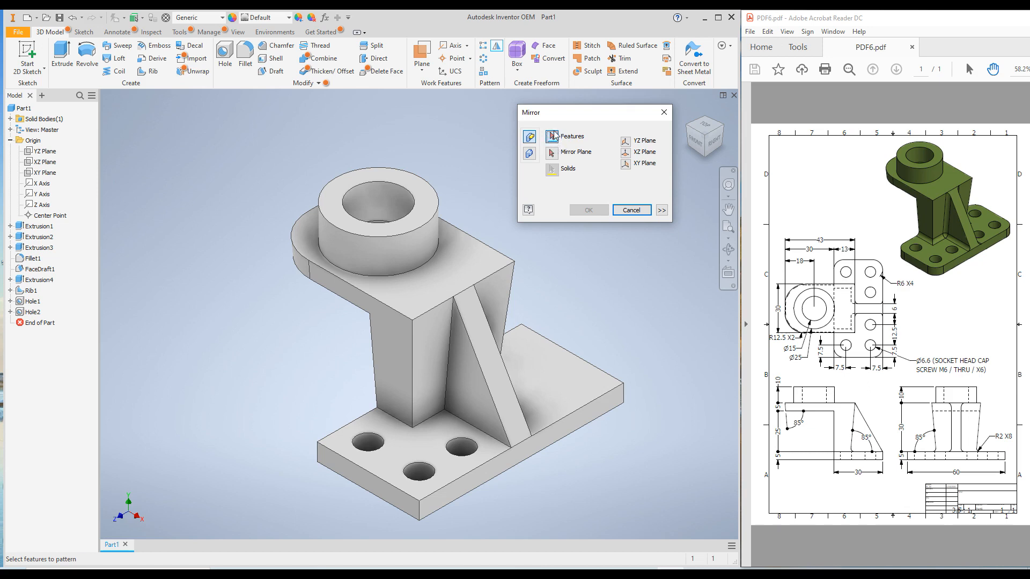
{"action": "left_click", "coordinate": [552, 155]}
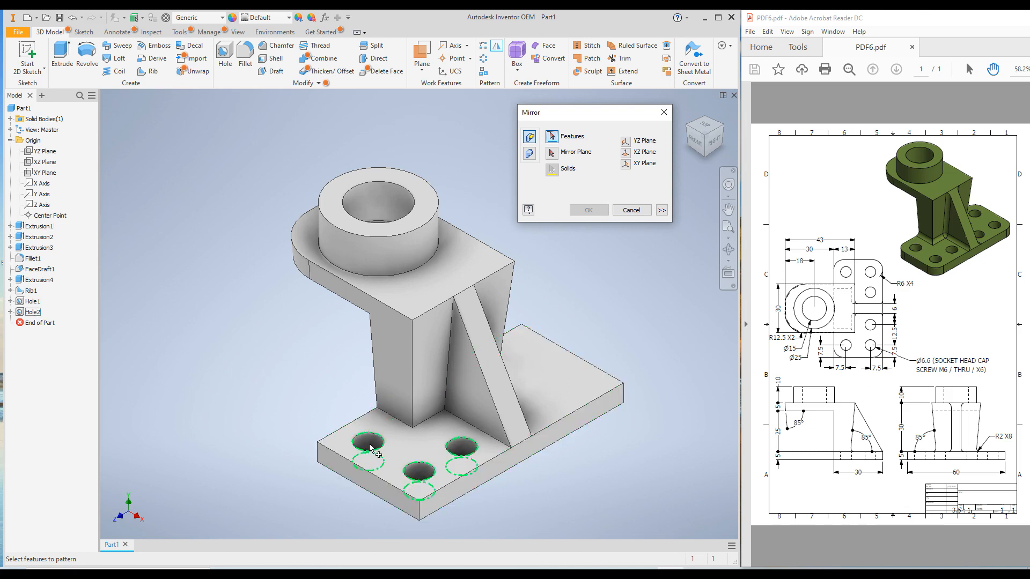
{"action": "left_click", "coordinate": [30, 313]}
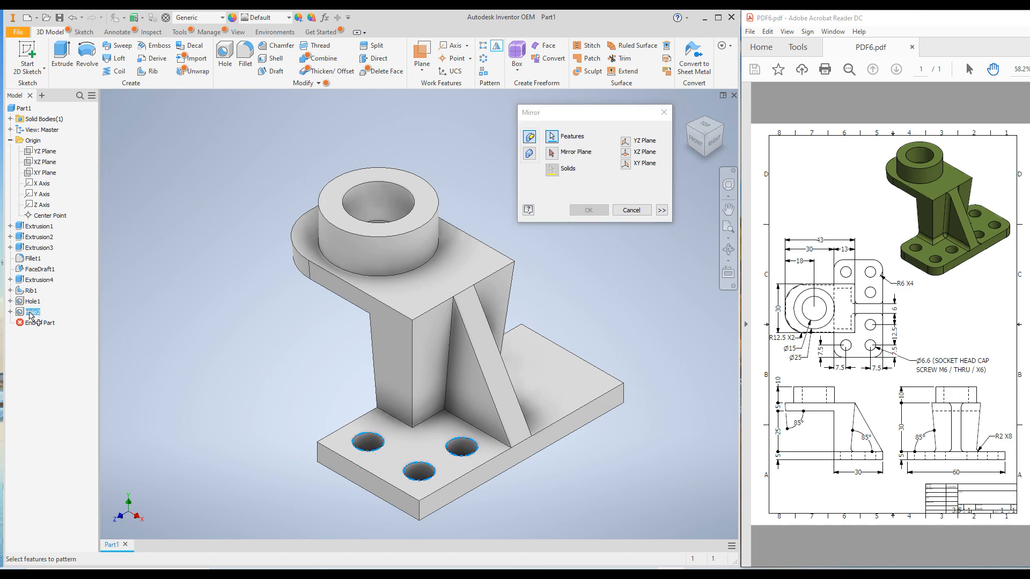
{"action": "left_click", "coordinate": [551, 155]}
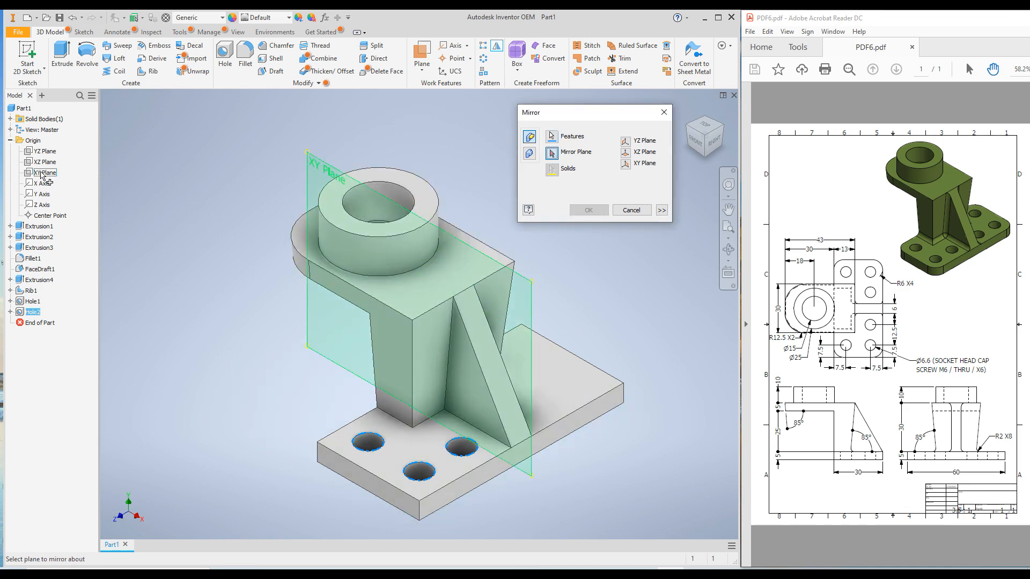
{"action": "left_click", "coordinate": [43, 173]}
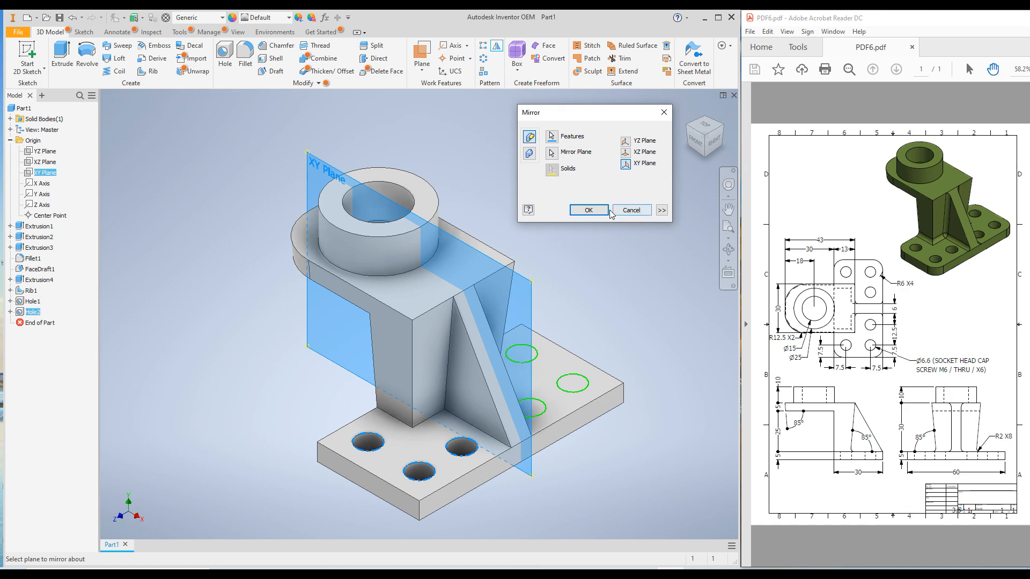
{"action": "left_click", "coordinate": [590, 210]}
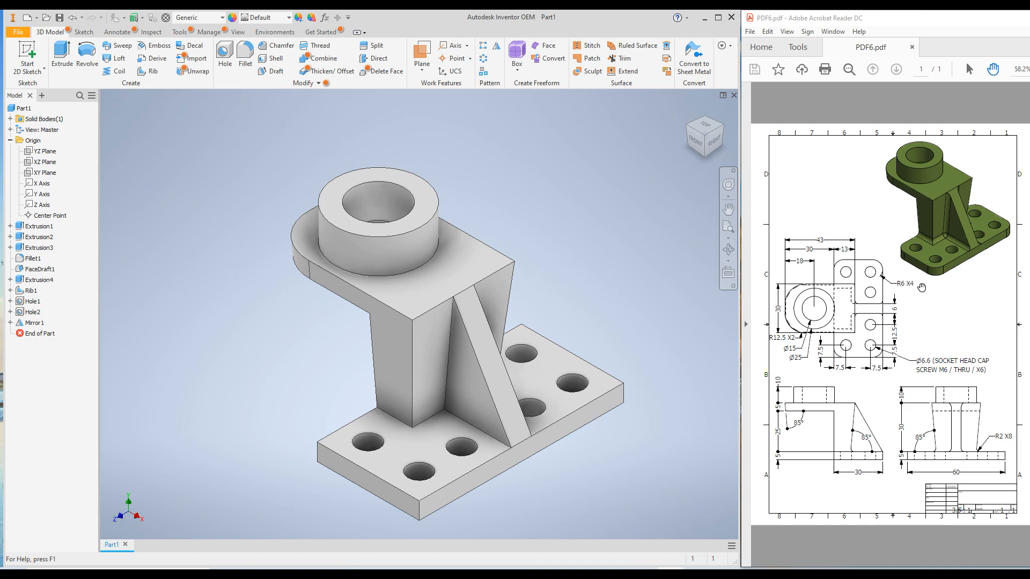
Step: Fillet the base plate's four vertical corner edges with a 6 mm radius
{"action": "left_click", "coordinate": [245, 61]}
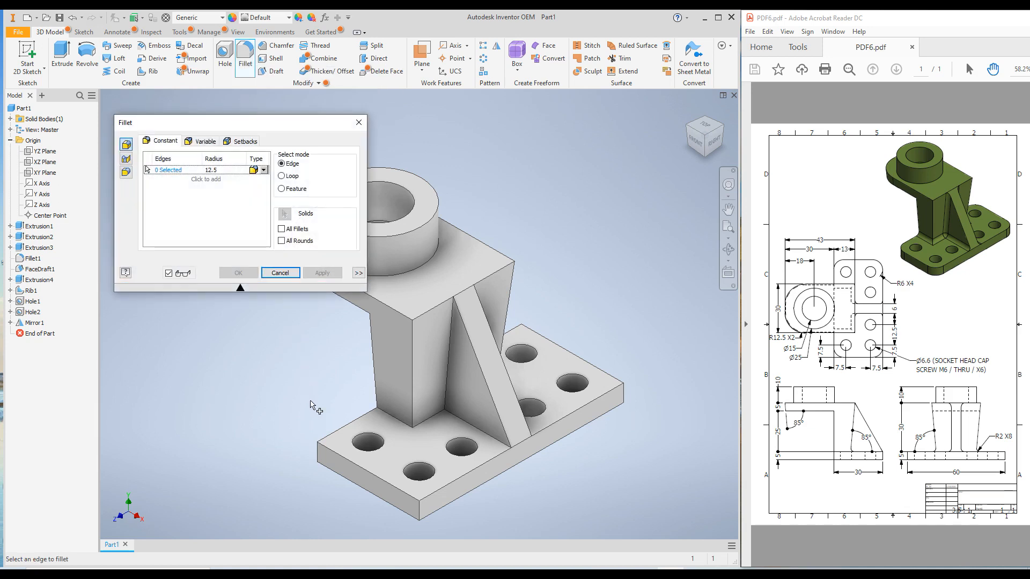
{"action": "left_click", "coordinate": [221, 171]}
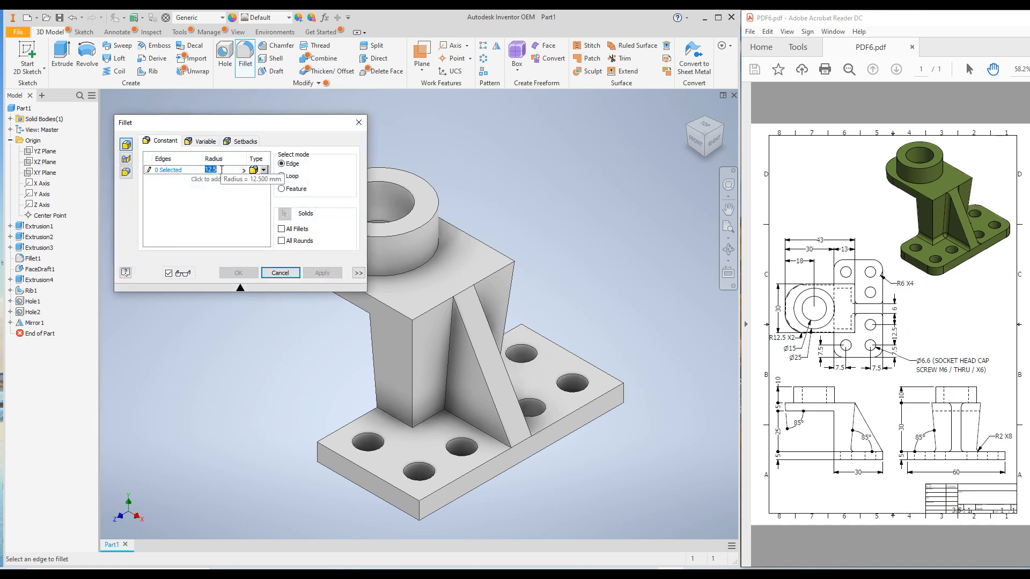
{"action": "left_click", "coordinate": [220, 232]}
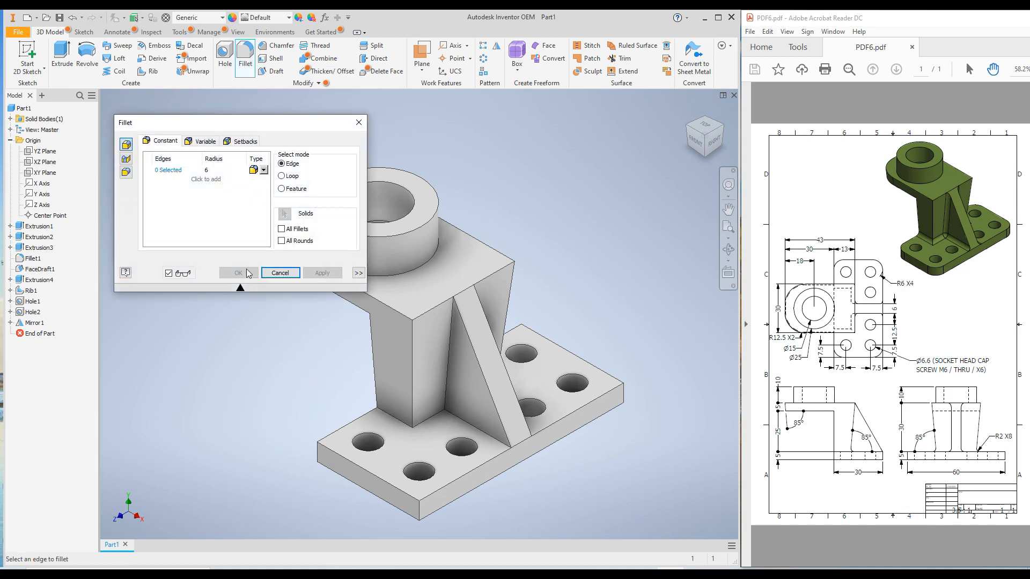
{"action": "left_click", "coordinate": [329, 458]}
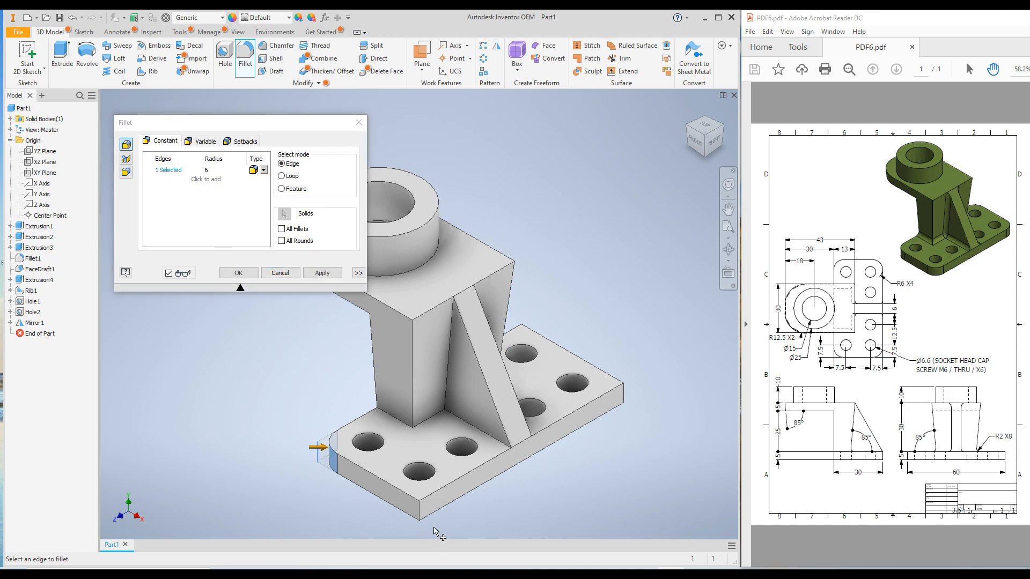
{"action": "left_click", "coordinate": [420, 507]}
{"action": "left_click", "coordinate": [623, 395]}
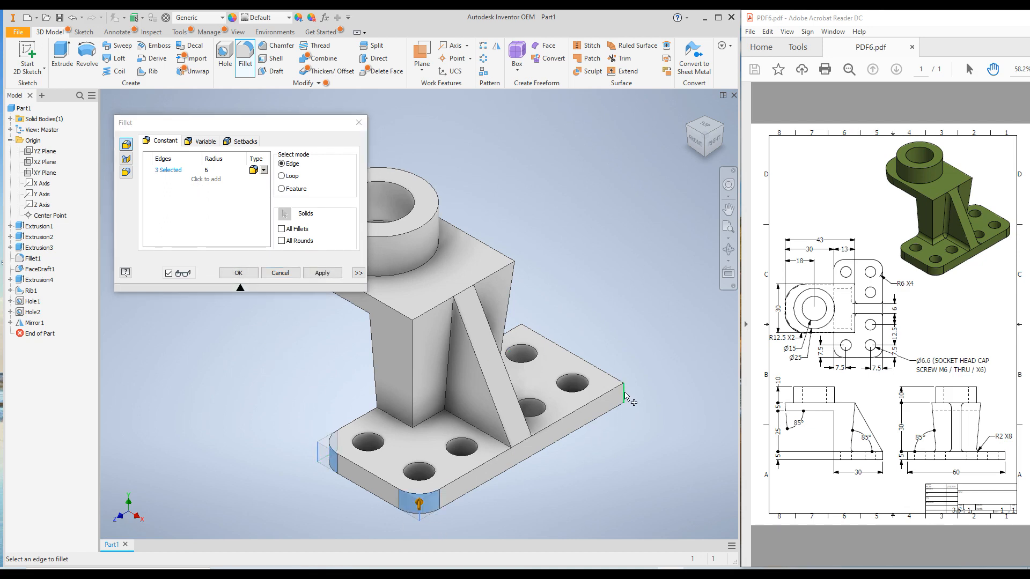
{"action": "left_click", "coordinate": [522, 328]}
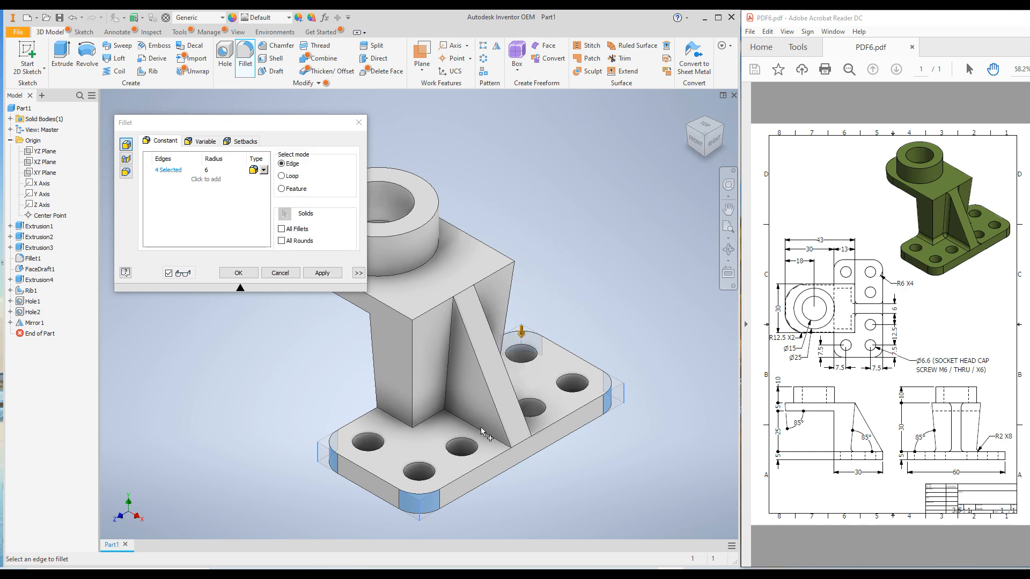
{"action": "left_click", "coordinate": [322, 275]}
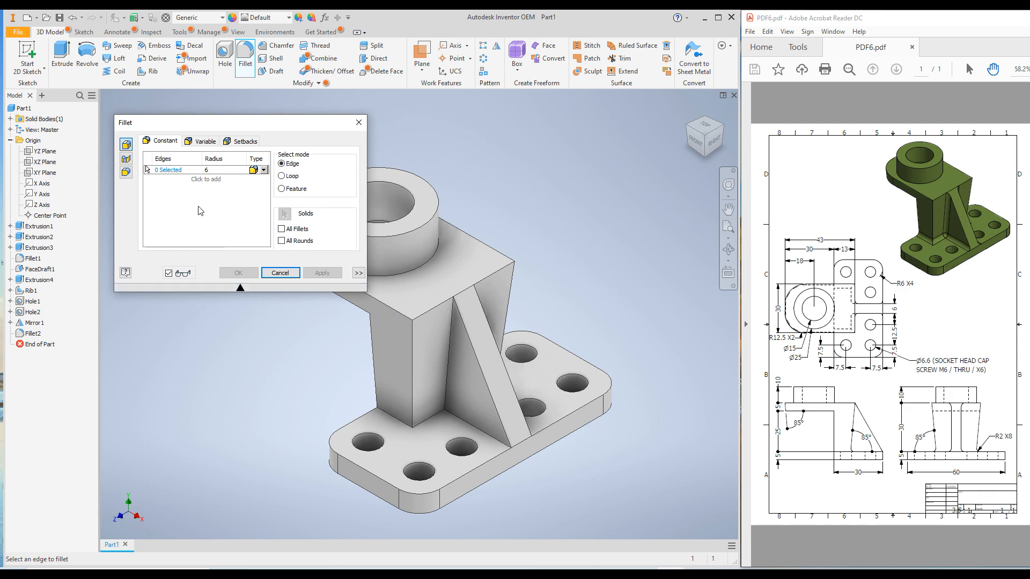
Step: Set up a 2 mm fillet on the four edges where the column, rib and base plate meet on the rib's near side
{"action": "left_click", "coordinate": [212, 170]}
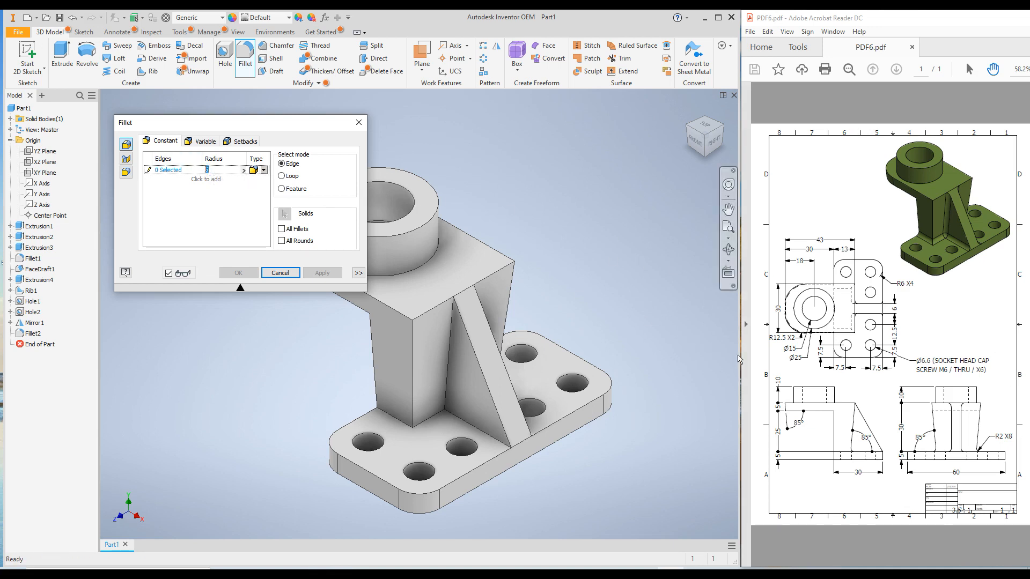
{"action": "left_click", "coordinate": [233, 223]}
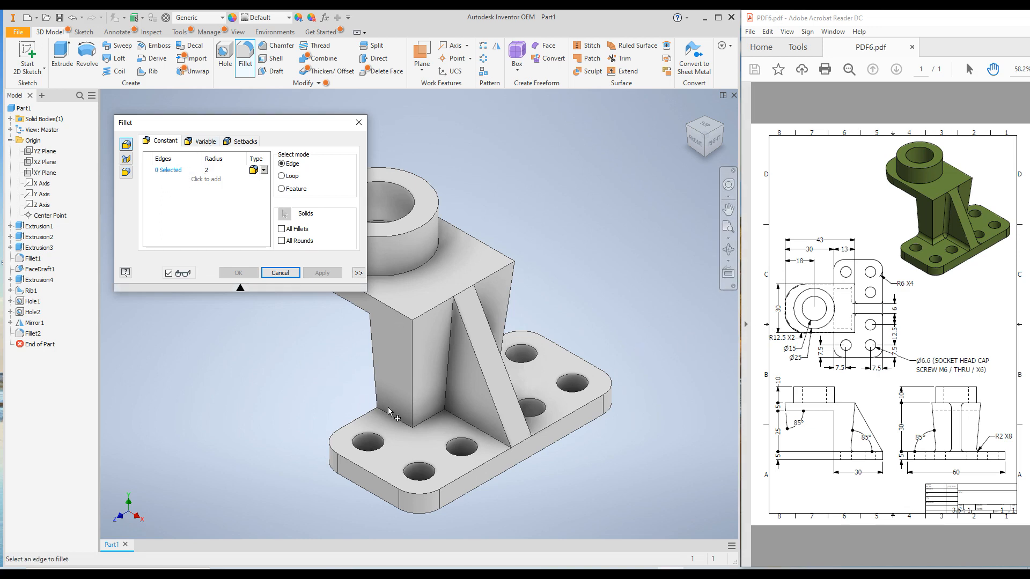
{"action": "left_click", "coordinate": [397, 421]}
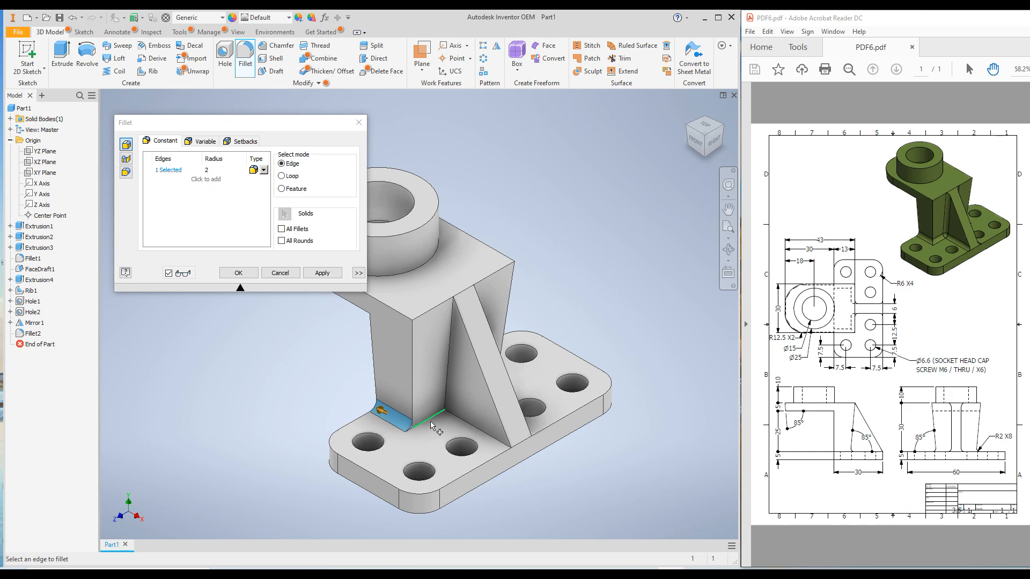
{"action": "left_click", "coordinate": [448, 389]}
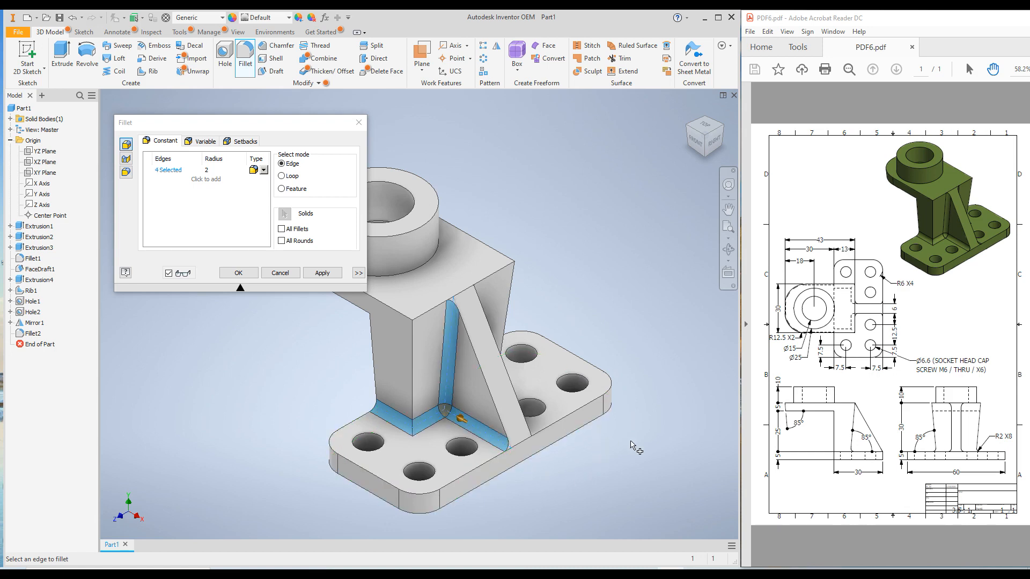
Step: Add the four matching edges on the rib's far side to the 2 mm fillet, apply it and leave the Fillet command
{"action": "middle_click_drag", "start_coordinate": [633, 472], "coordinate": [592, 485], "text": "shift"}
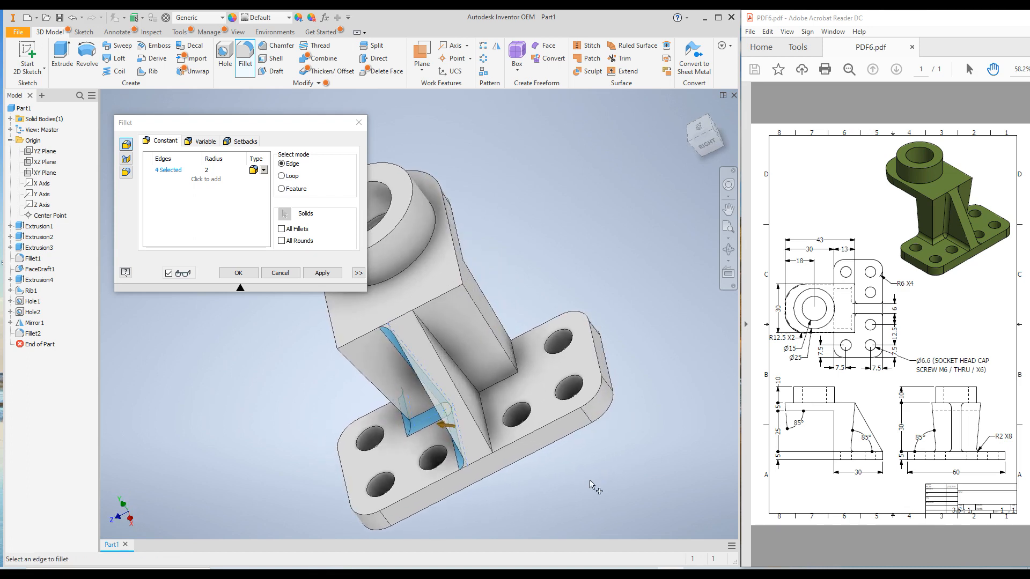
{"action": "left_click", "coordinate": [521, 363]}
{"action": "left_click", "coordinate": [500, 385]}
{"action": "left_click", "coordinate": [477, 379]}
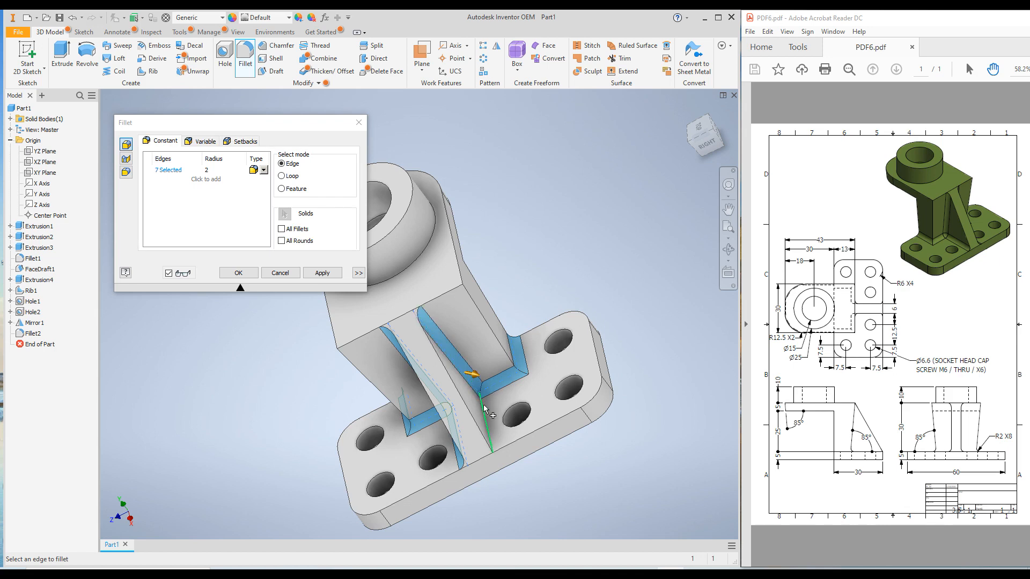
{"action": "left_click", "coordinate": [482, 408]}
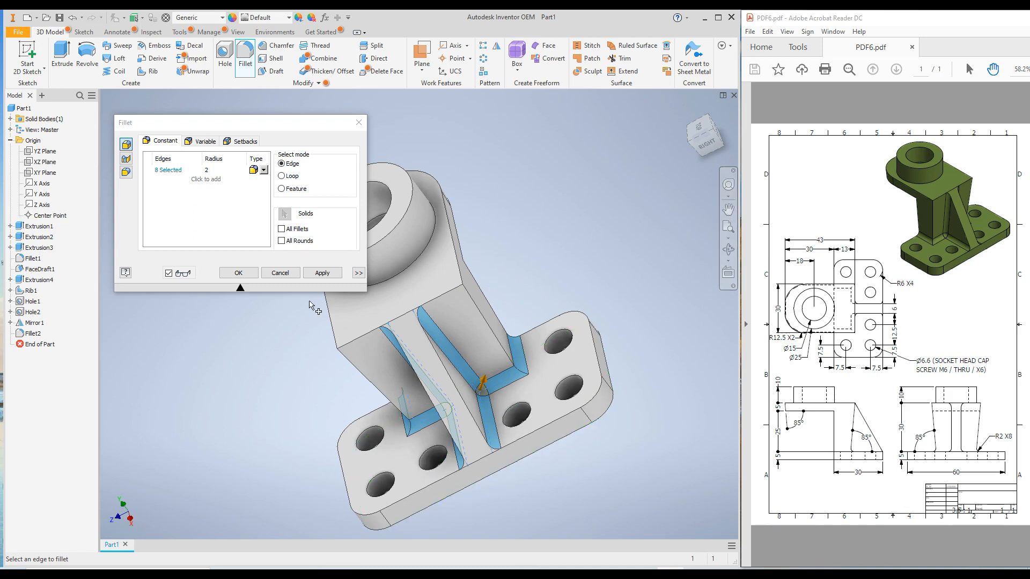
{"action": "left_click", "coordinate": [321, 273]}
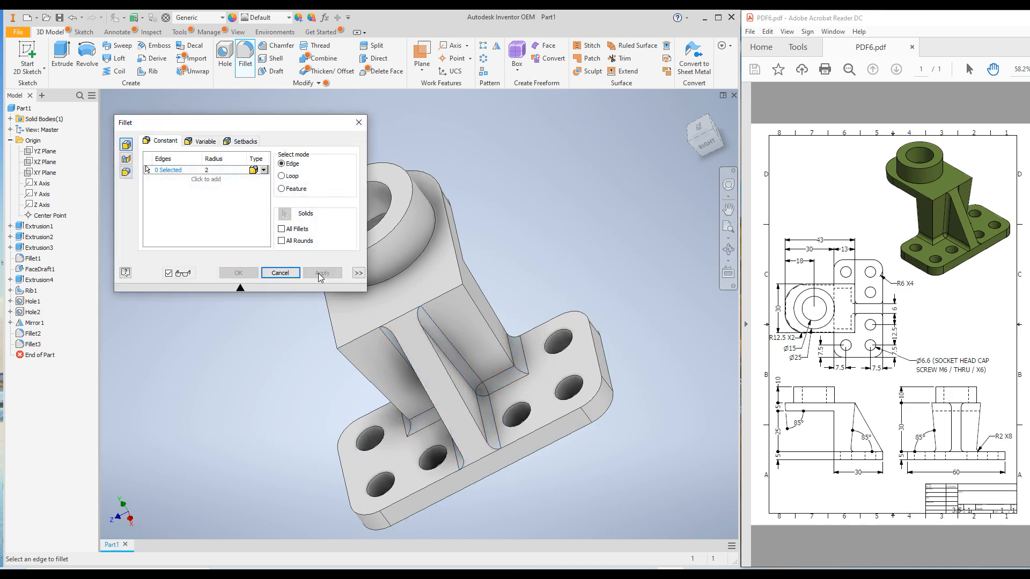
{"action": "middle_click_drag", "start_coordinate": [532, 286], "coordinate": [560, 283], "text": "shift"}
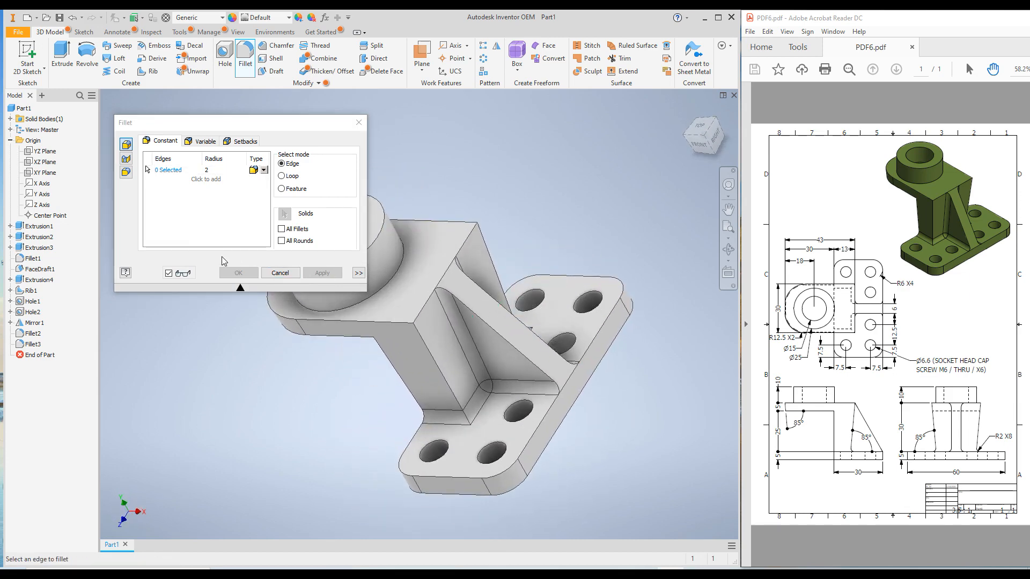
{"action": "left_click", "coordinate": [280, 273]}
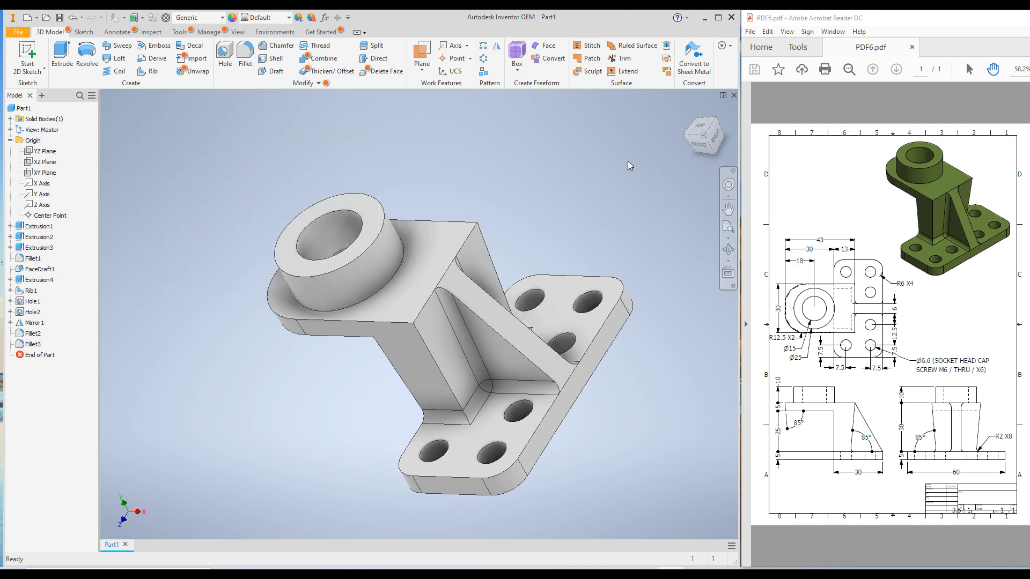
Step: Return the part to its home view and assign it the Olive Green appearance from the Inventor Material Library
{"action": "left_click", "coordinate": [689, 109]}
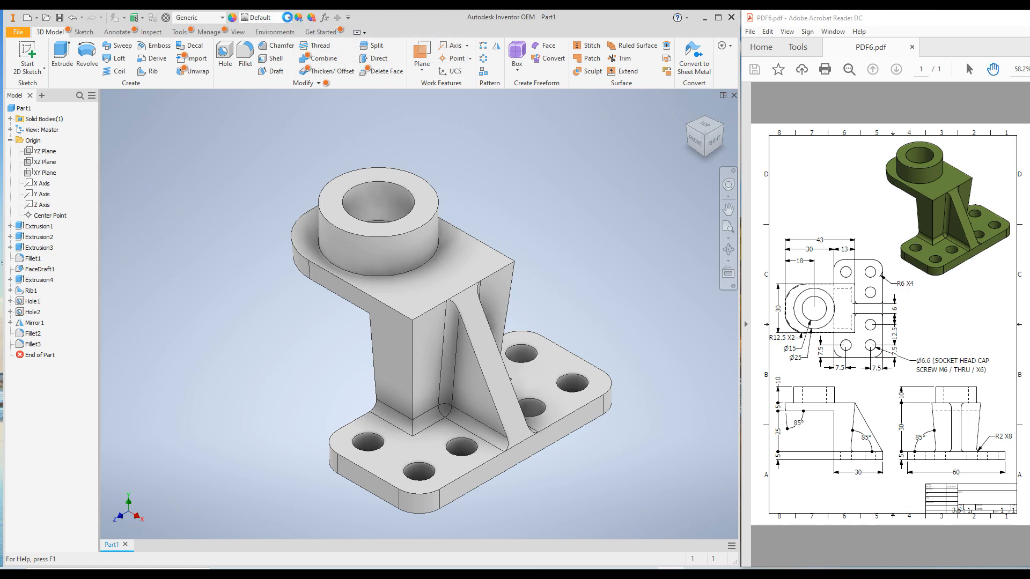
{"action": "left_click", "coordinate": [289, 20]}
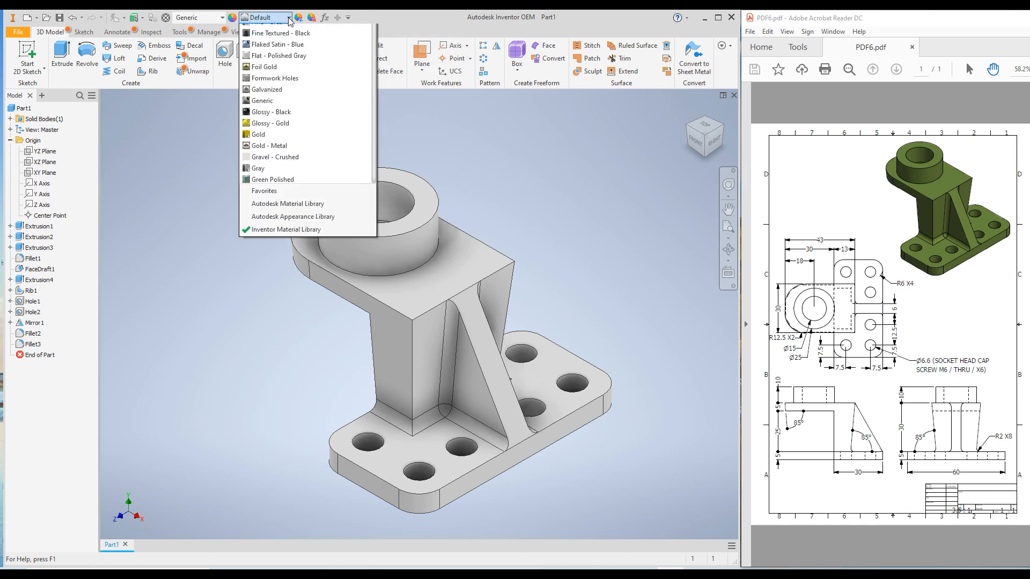
{"action": "scroll", "coordinate": [290, 275], "scroll_direction": "down", "scroll_amount": 10}
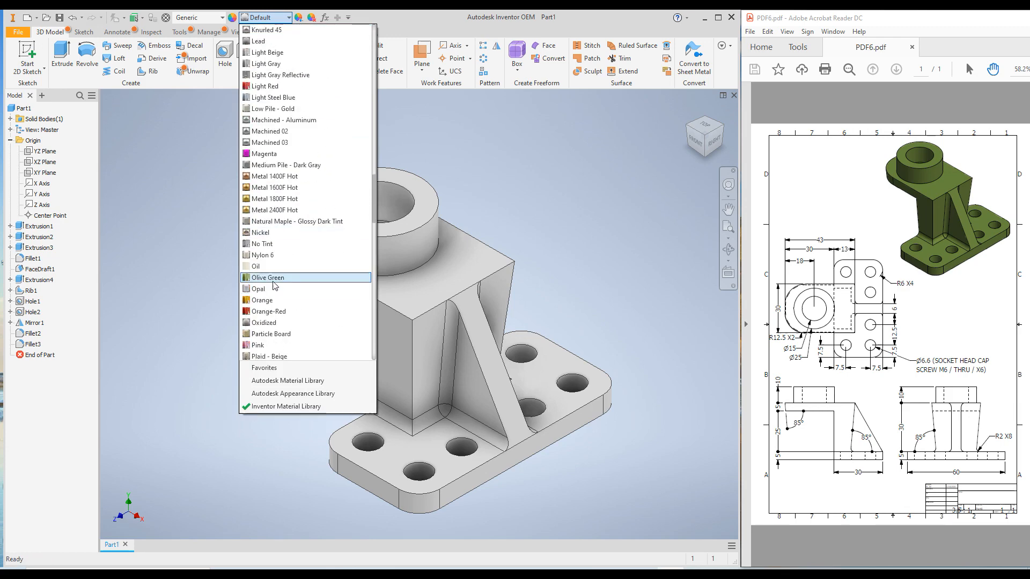
{"action": "left_click", "coordinate": [275, 278]}
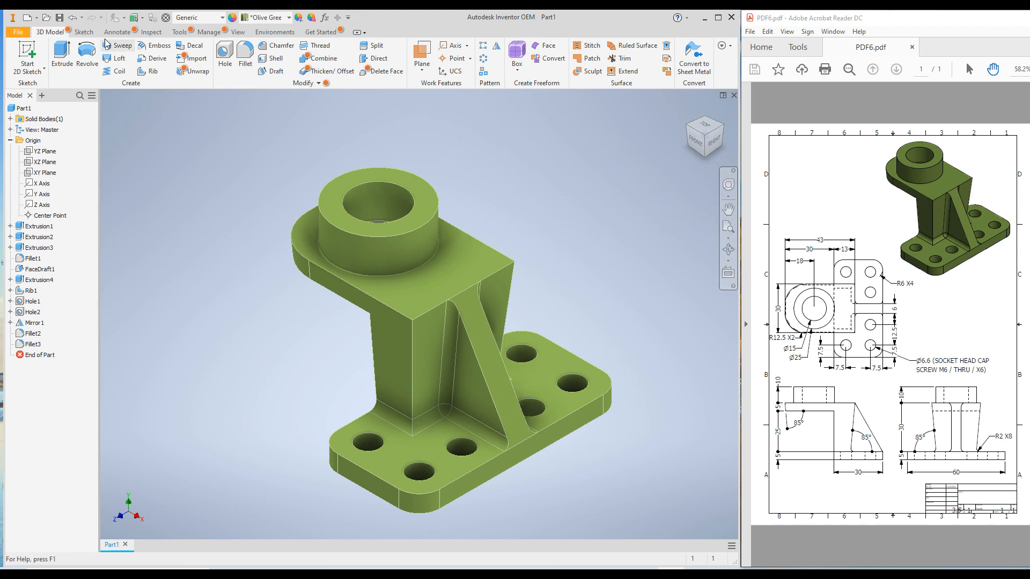
Step: Save the part as Part6 in the PART 6 folder, replacing the existing file
{"action": "left_click", "coordinate": [59, 19]}
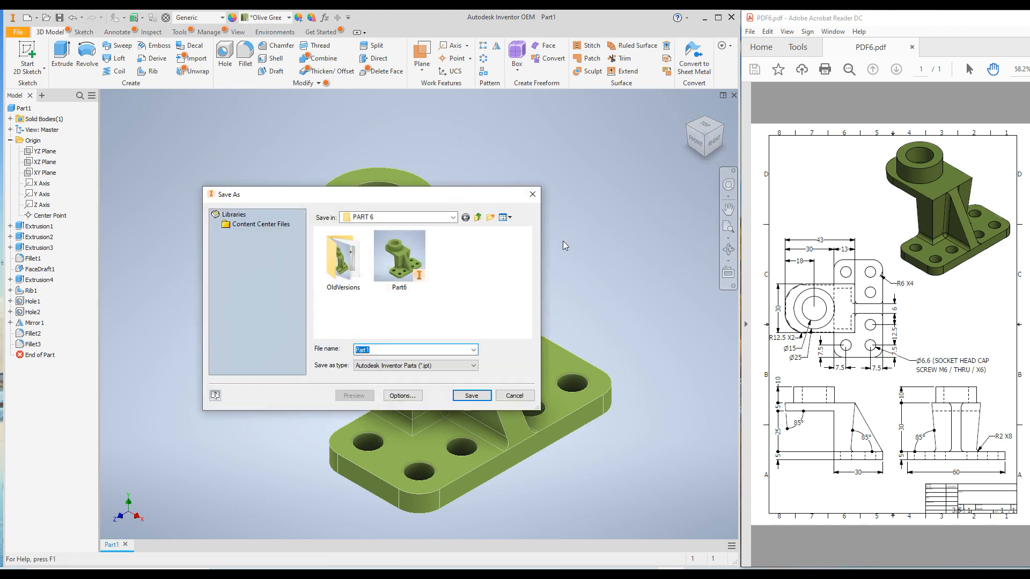
{"action": "left_click", "coordinate": [400, 274]}
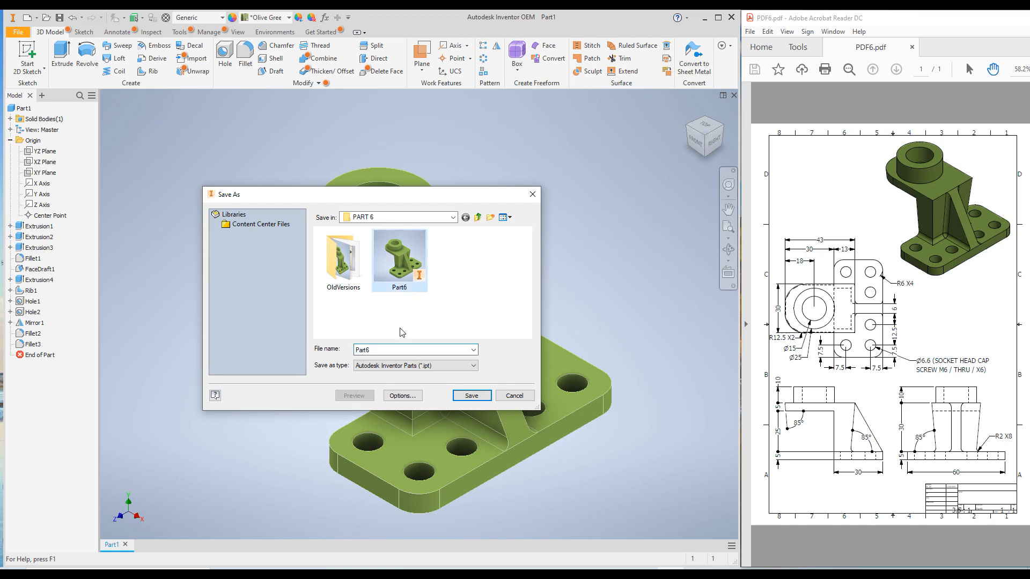
{"action": "left_click", "coordinate": [477, 398]}
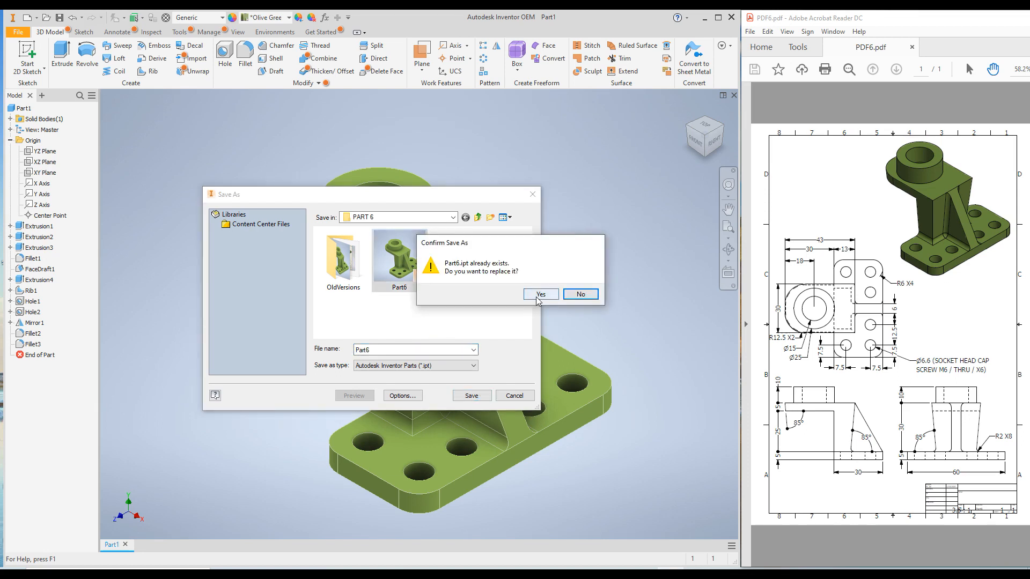
{"action": "left_click", "coordinate": [541, 295]}
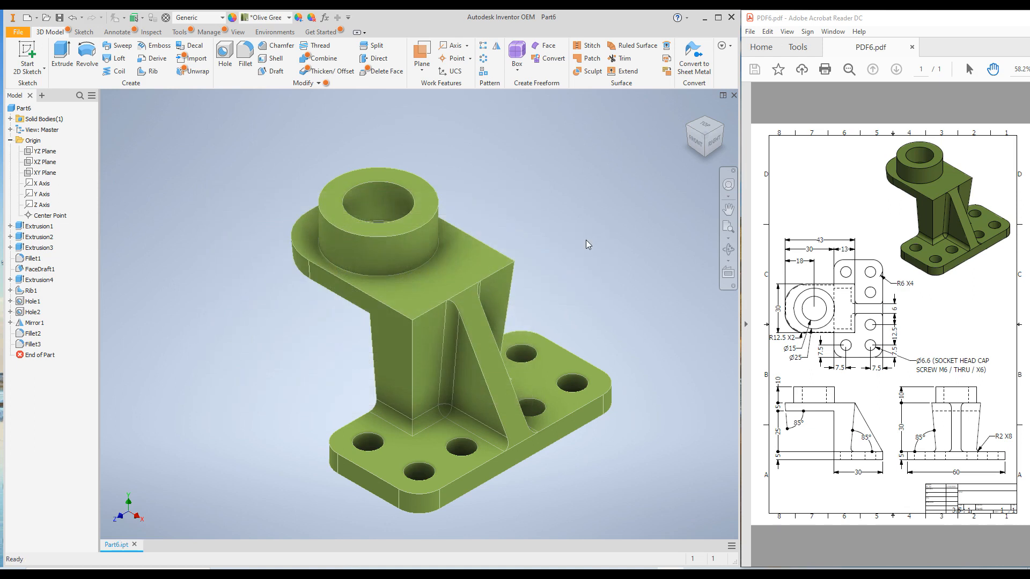